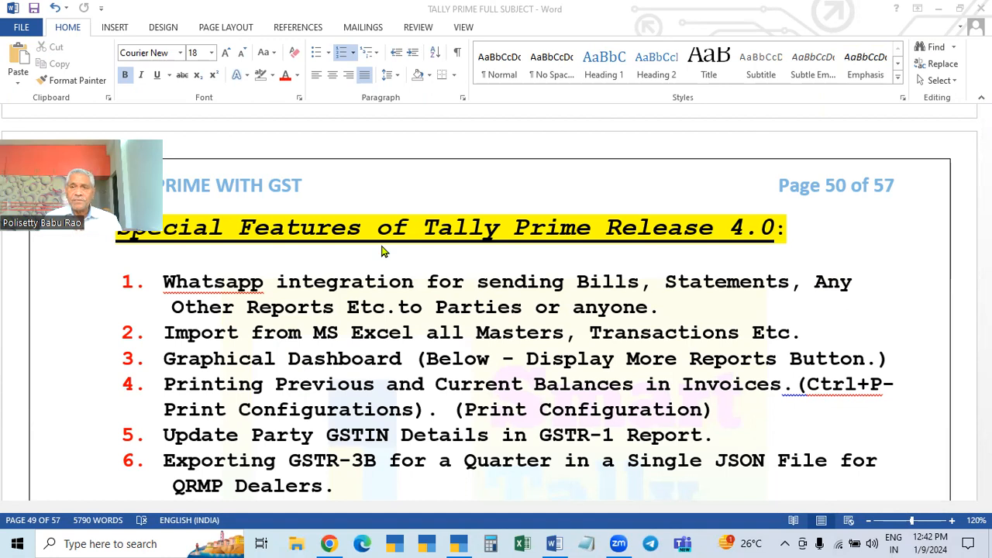
# Step: Switch from the Word feature list to TallyPrime and show the WhatsApp management options for sharing
pyautogui.scroll(3, 383, 251)
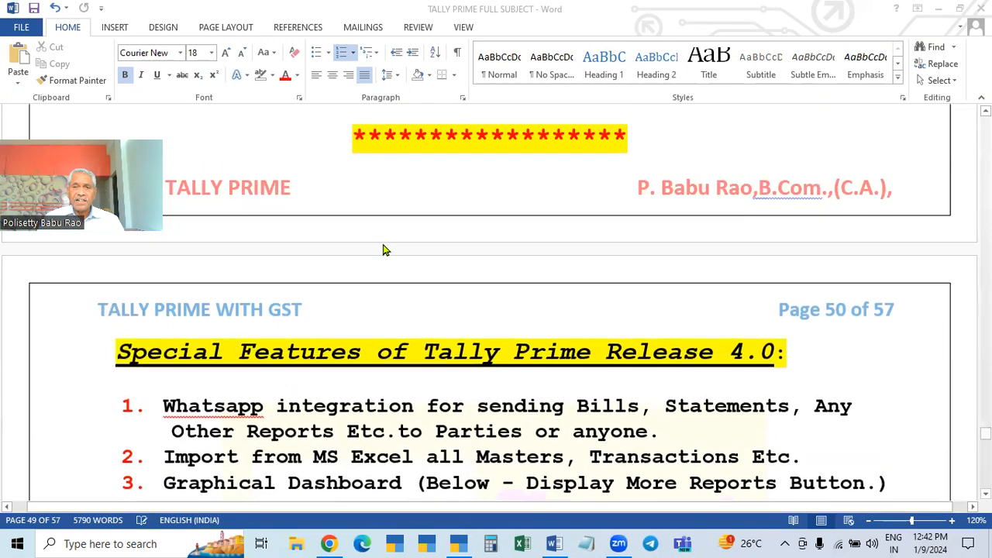
pyautogui.scroll(-2, 386, 250)
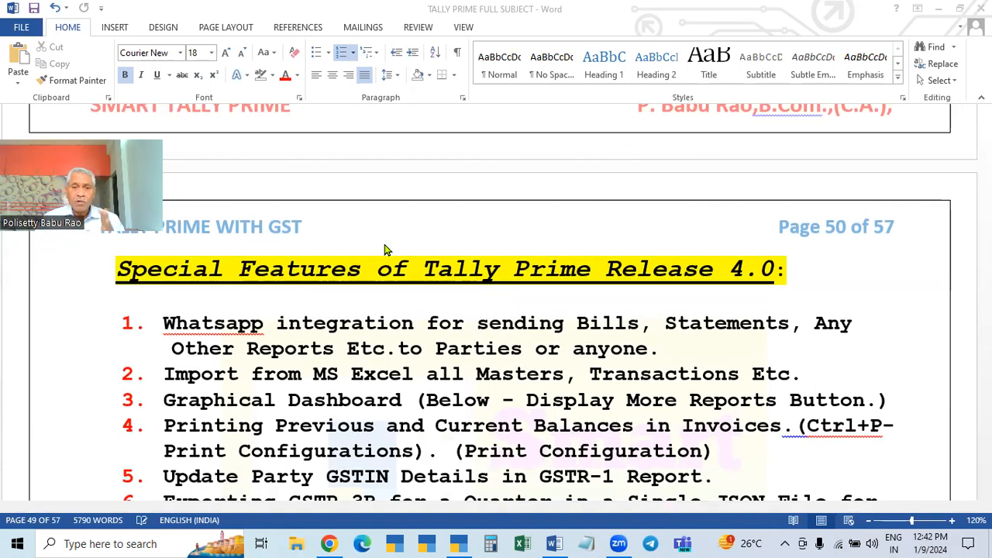
pyautogui.click(459, 544)
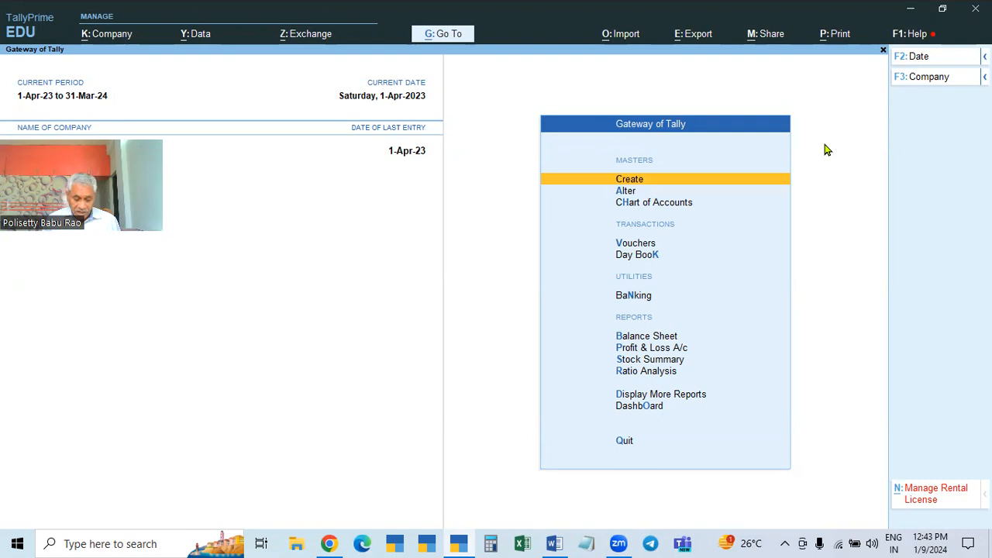
pyautogui.press('alt')
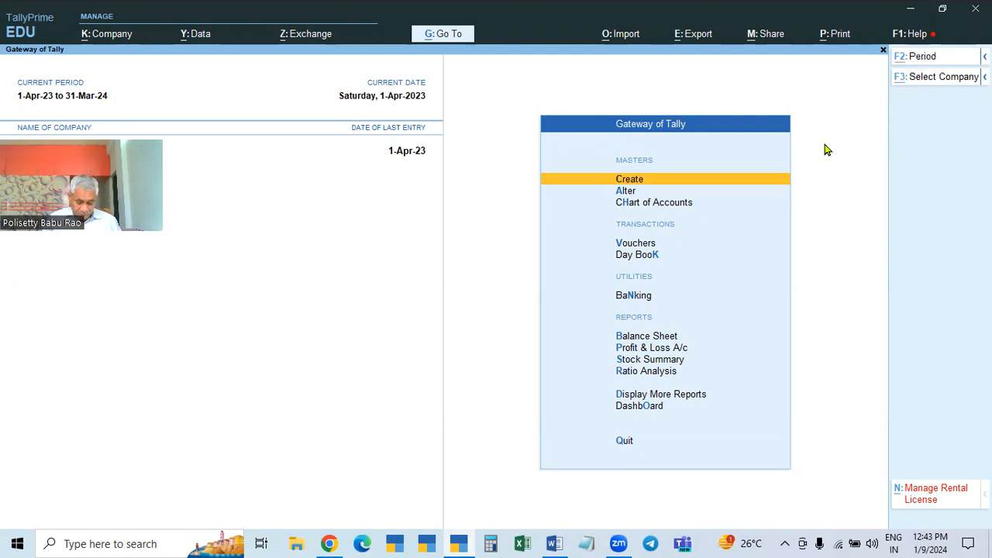
pyautogui.hotkey('alt', 'm')
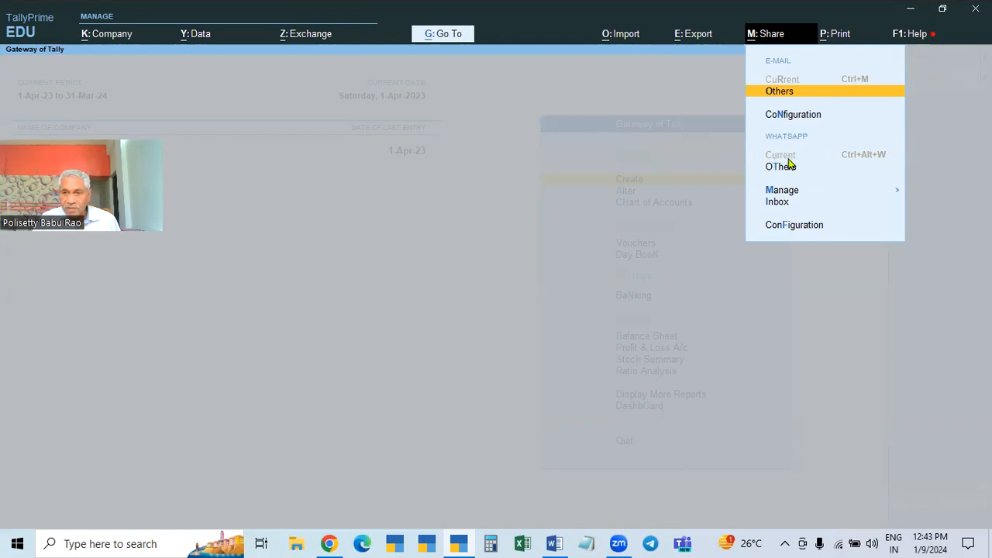
pyautogui.click(786, 200)
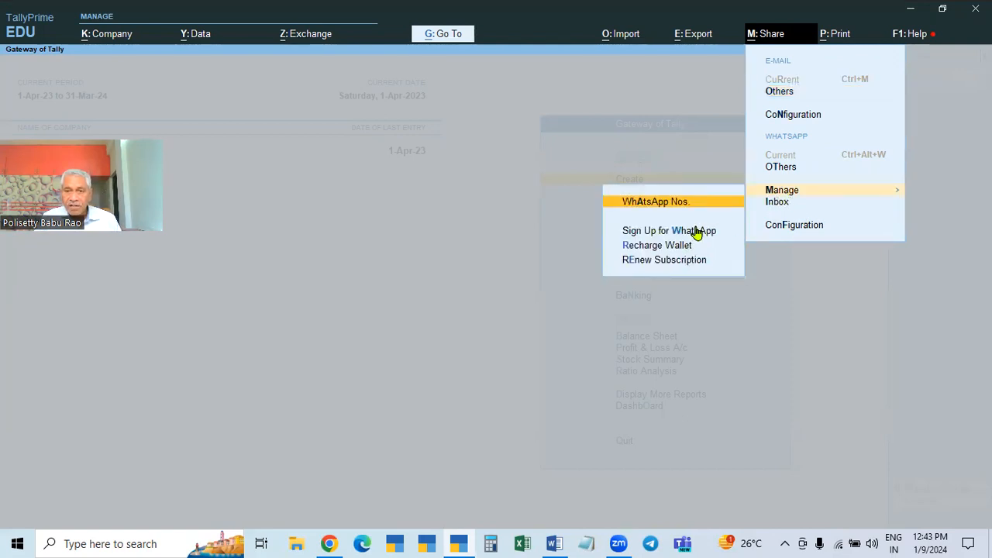
# Step: View the TallyPrime with WhatsApp sign-up prerequisites page, closing the browser to return to Gateway of Tally
pyautogui.press('Escape')
pyautogui.press('Escape')
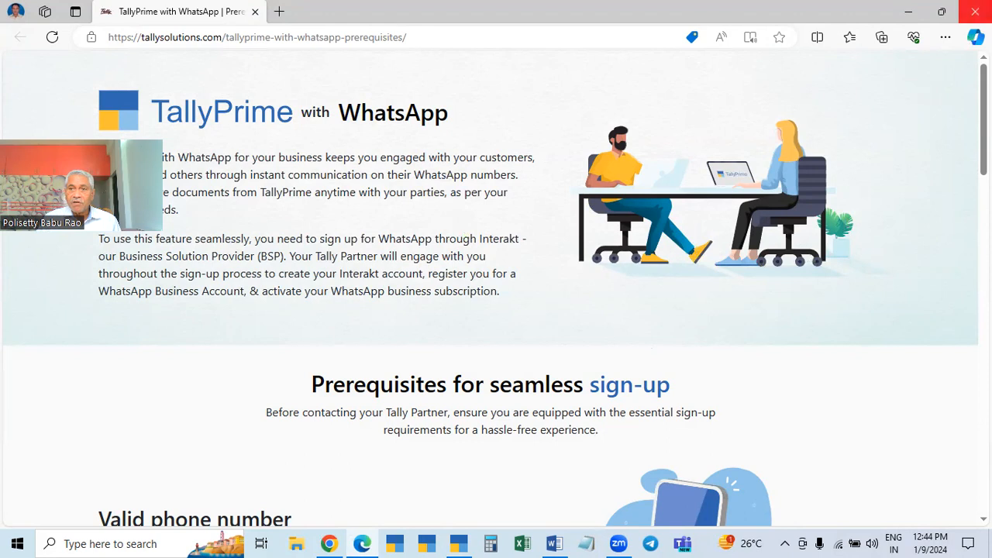
pyautogui.click(975, 12)
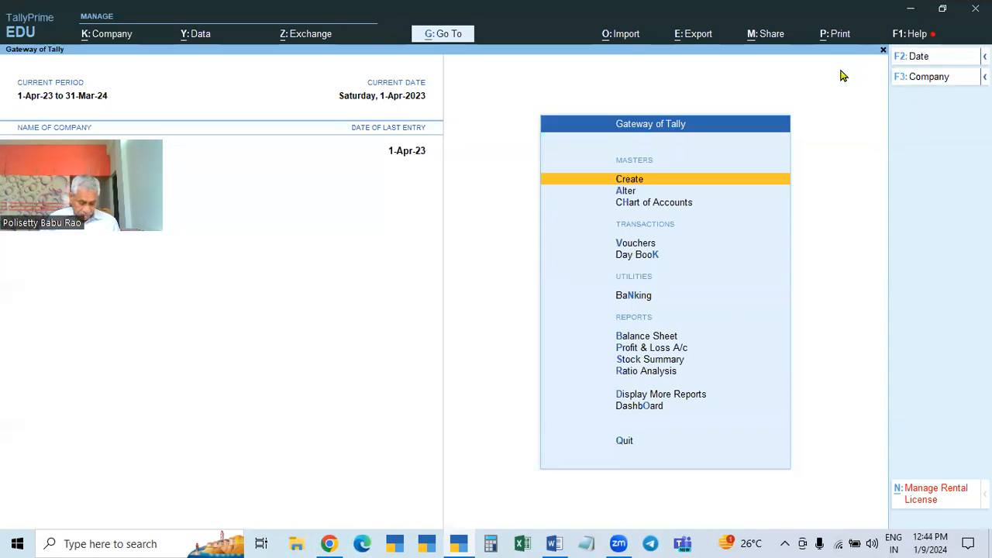
# Step: Show the e-mail and WhatsApp sharing options again and compare them with the first feature listed in Word
pyautogui.hotkey('alt', 'm')
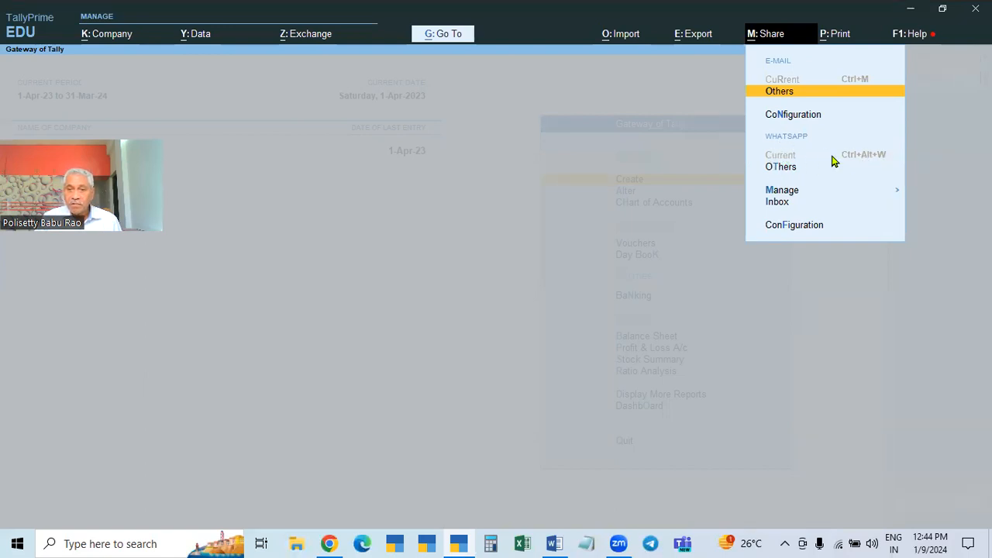
pyautogui.click(553, 544)
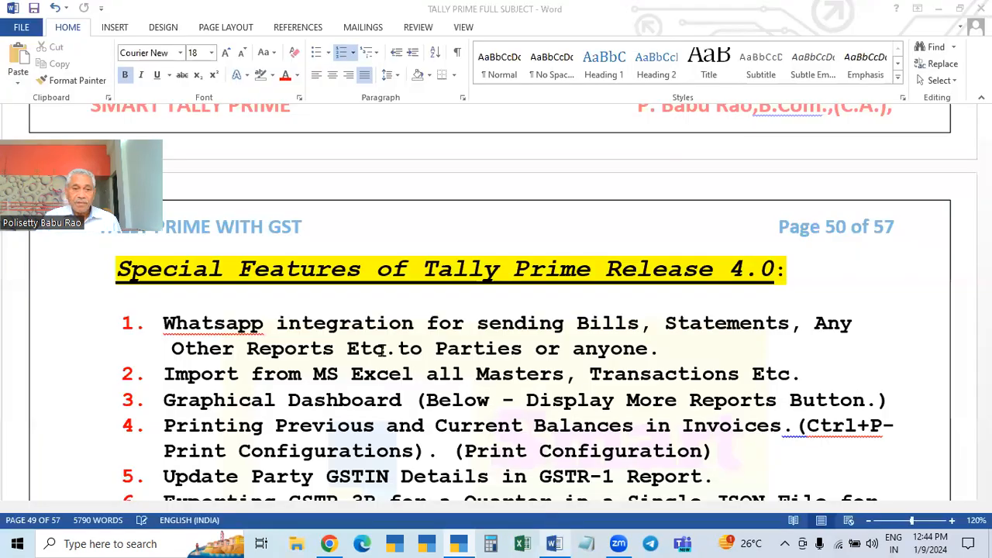
pyautogui.click(459, 543)
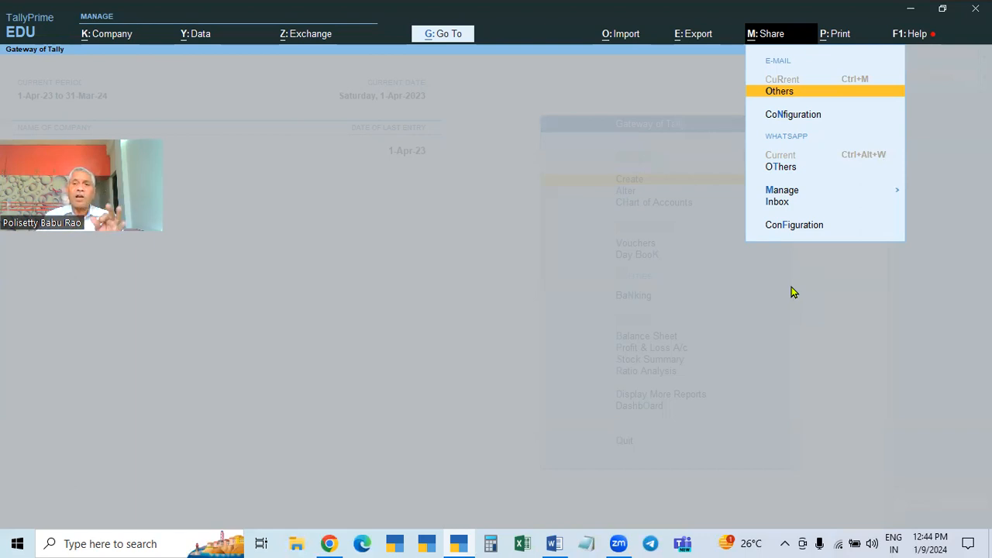
# Step: Switch to the Word document and select the feature line "Import from MS Excel all Masters, Transactions Etc."
pyautogui.click(552, 543)
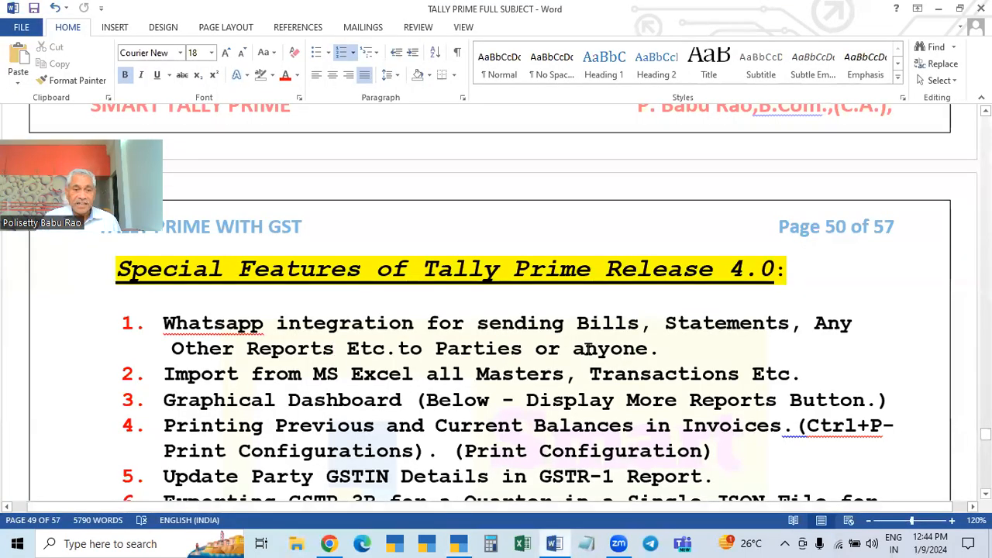
pyautogui.scroll(-1, 589, 349)
pyautogui.moveTo(163, 331); pyautogui.dragTo(819, 334)
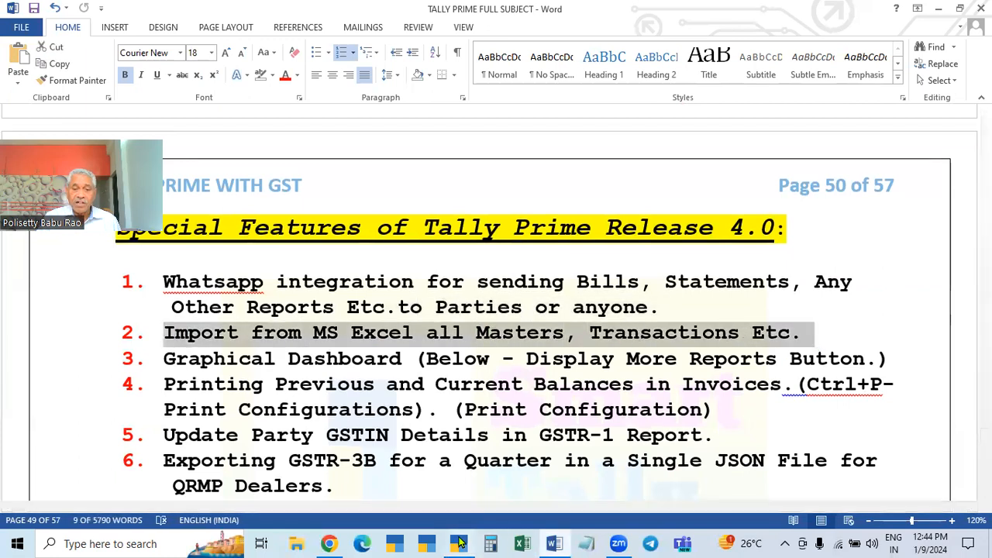
# Step: Dismiss the sharing options in TallyPrime and compare Gateway of Tally with the release 4.0 feature list in Word
pyautogui.click(459, 543)
pyautogui.click(569, 386)
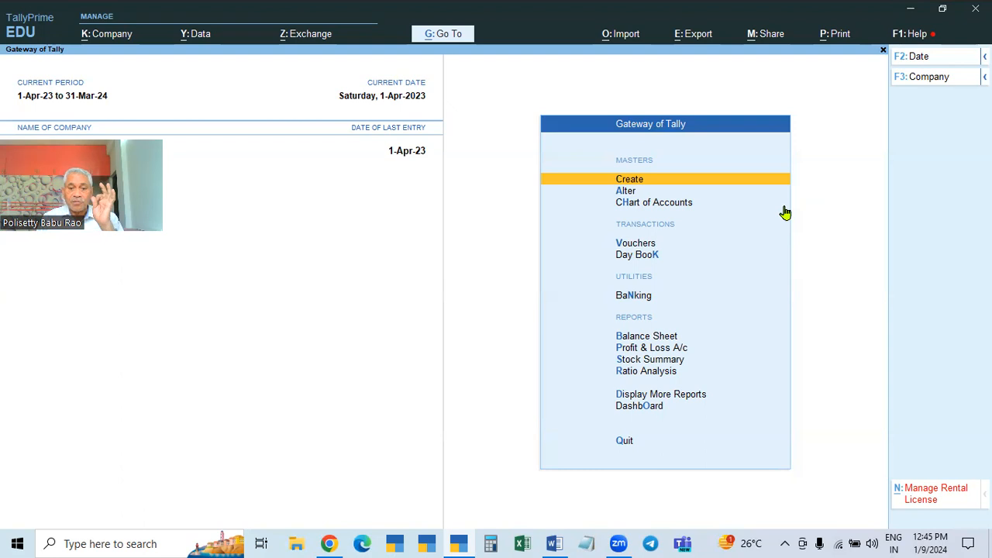
pyautogui.click(554, 543)
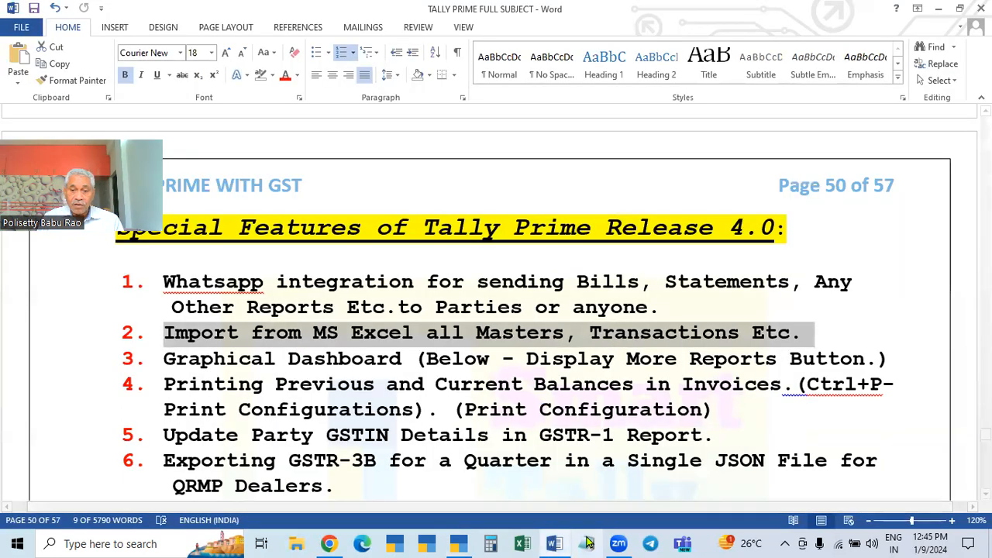
pyautogui.click(458, 544)
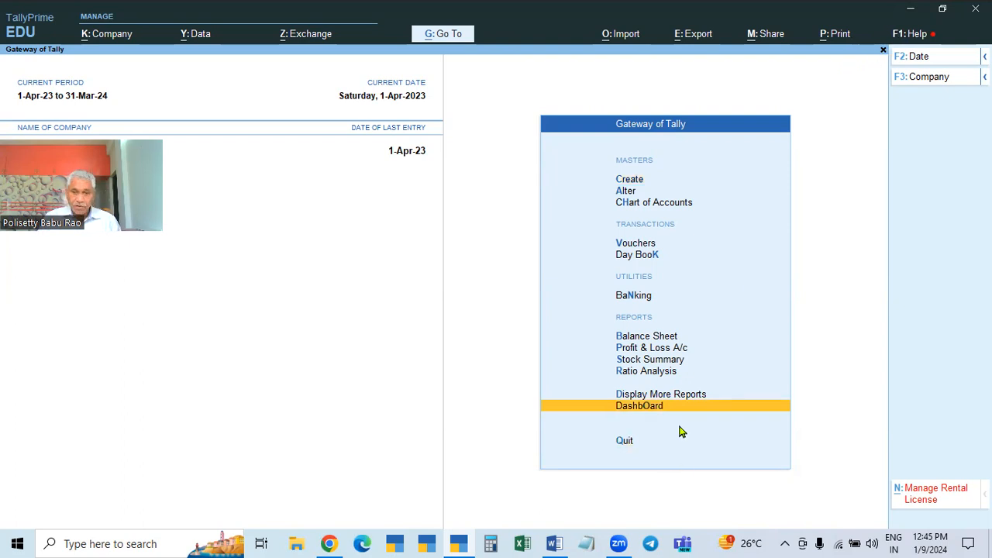
pyautogui.click(552, 544)
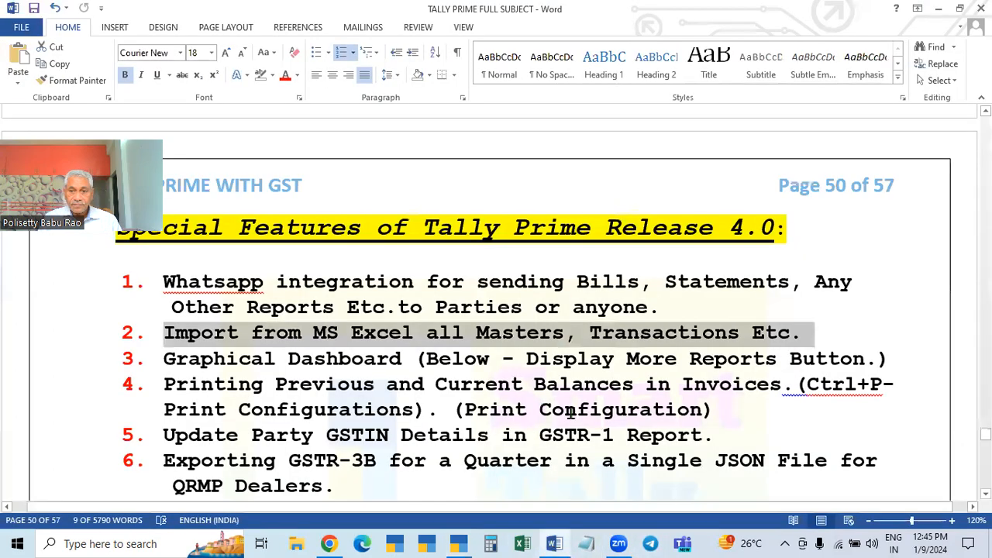
pyautogui.scroll(-1, 570, 413)
pyautogui.scroll(-1, 570, 413)
pyautogui.scroll(1, 570, 413)
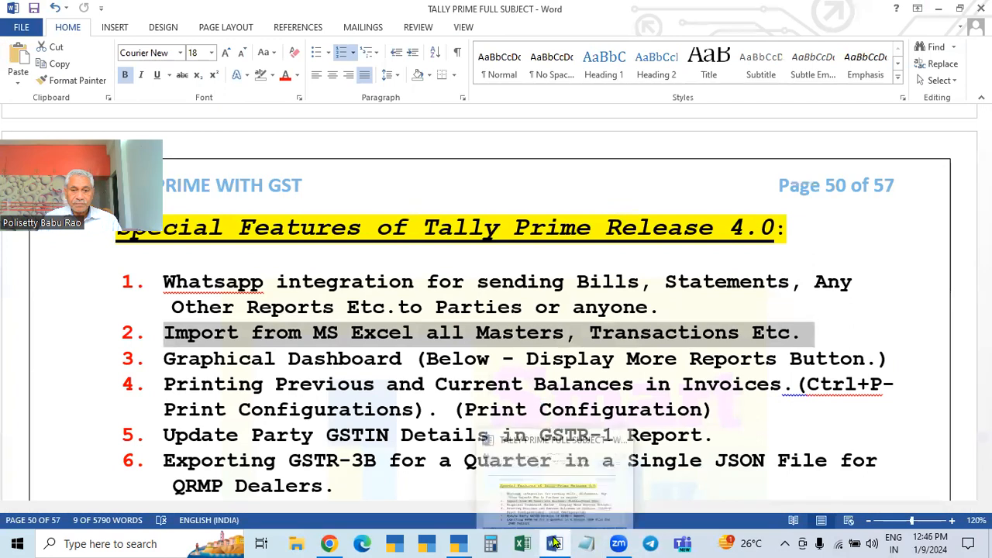
# Step: In TallyPrime, export the sample Excel file for All Accounting Masters to E:\TallyPrime 4.0, overwriting AllAccountingMasters.xlsx
pyautogui.click(465, 539)
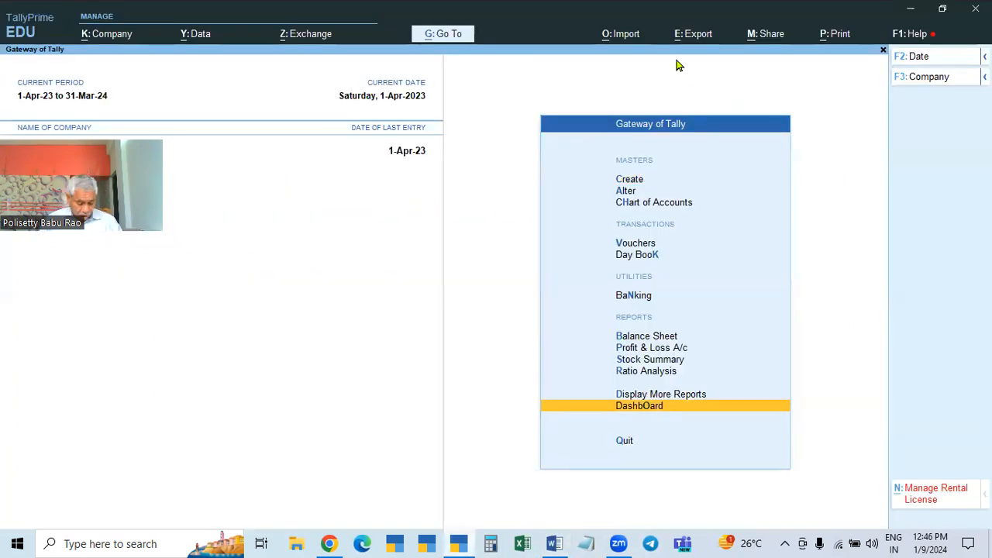
pyautogui.hotkey('alt', 'o')
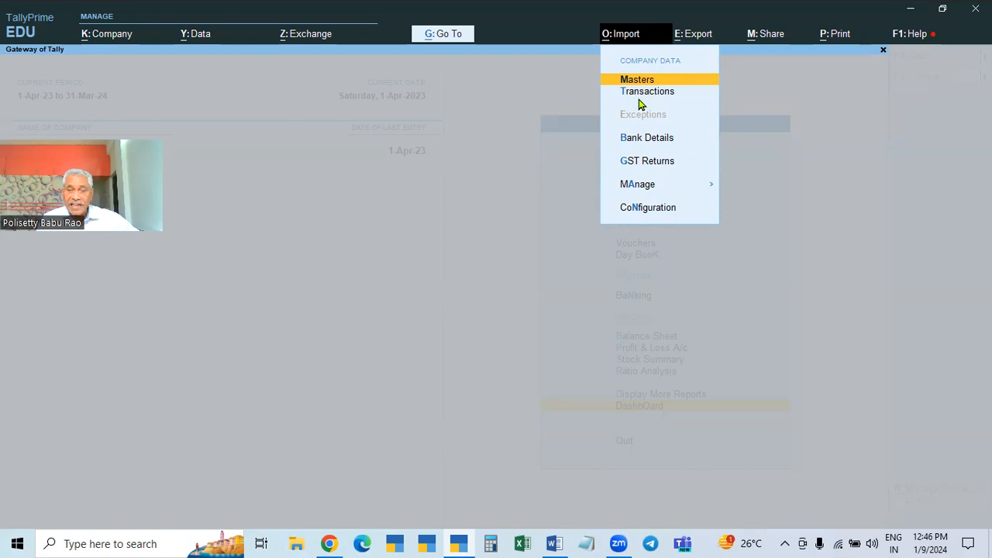
pyautogui.click(650, 193)
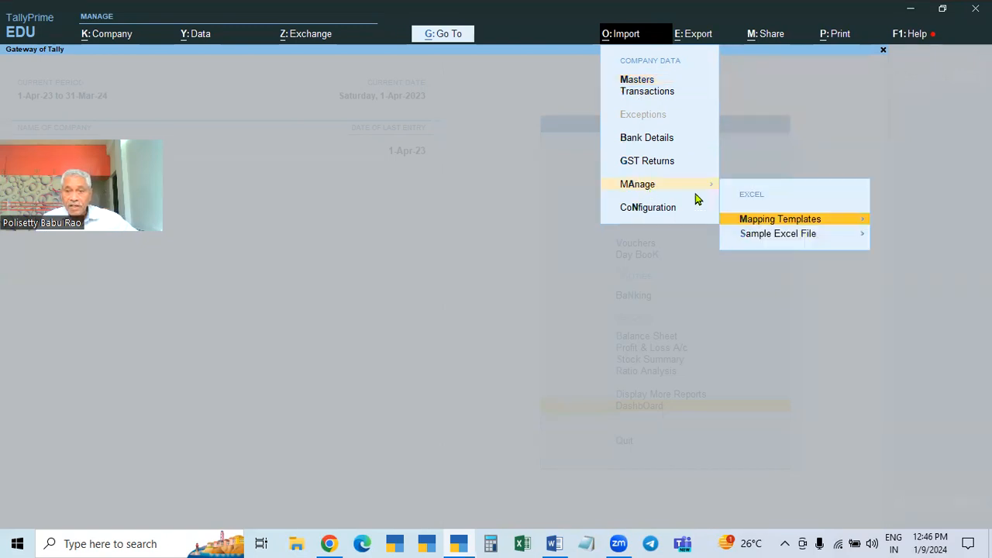
pyautogui.click(774, 243)
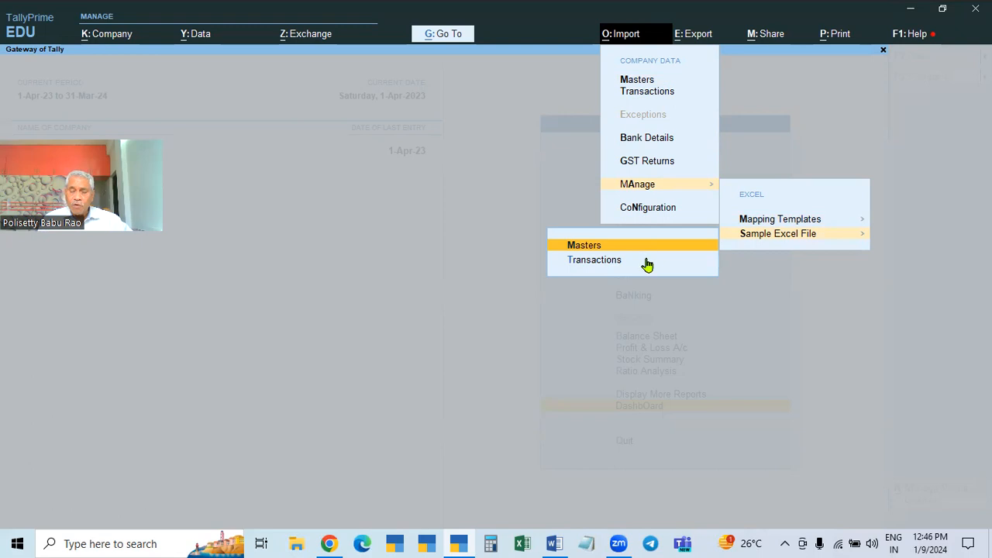
pyautogui.press('Return')
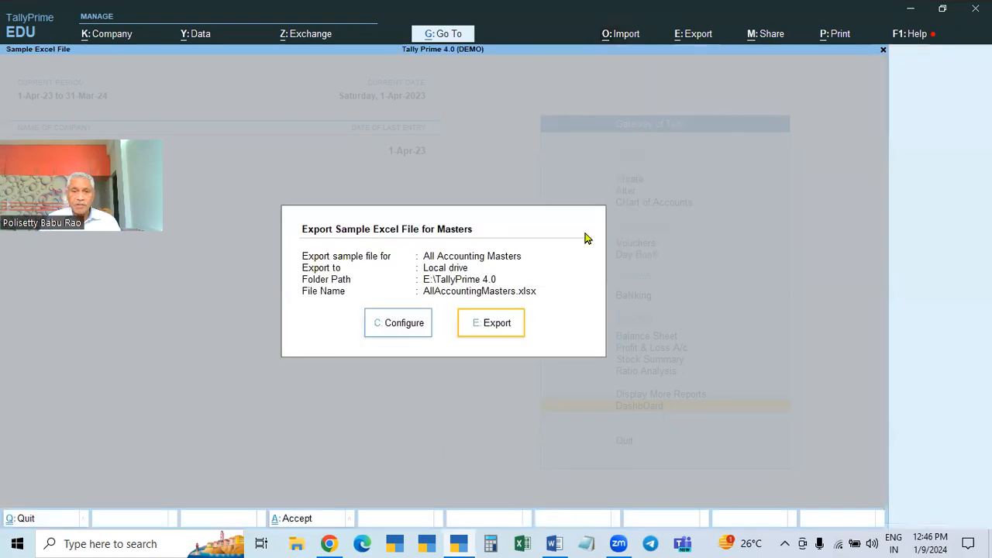
pyautogui.click(488, 327)
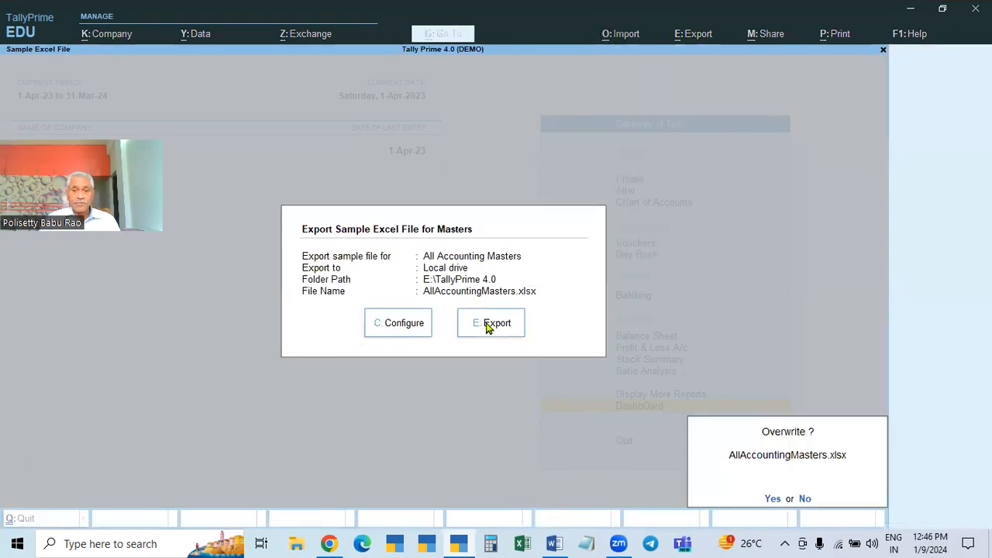
pyautogui.click(779, 499)
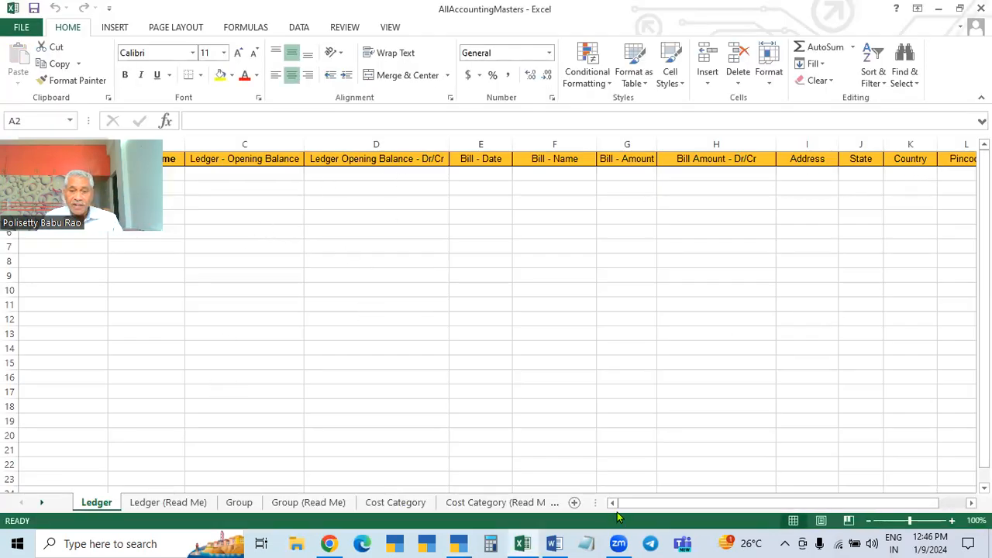
# Step: Check the feature list in Word, review the AllAccountingMasters workbook in Excel and close it
pyautogui.click(554, 543)
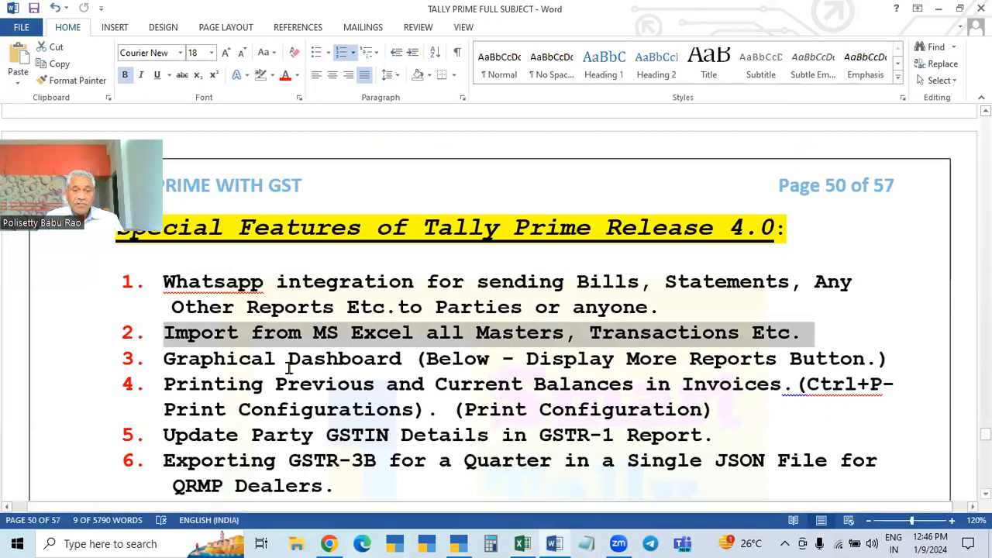
pyautogui.click(460, 542)
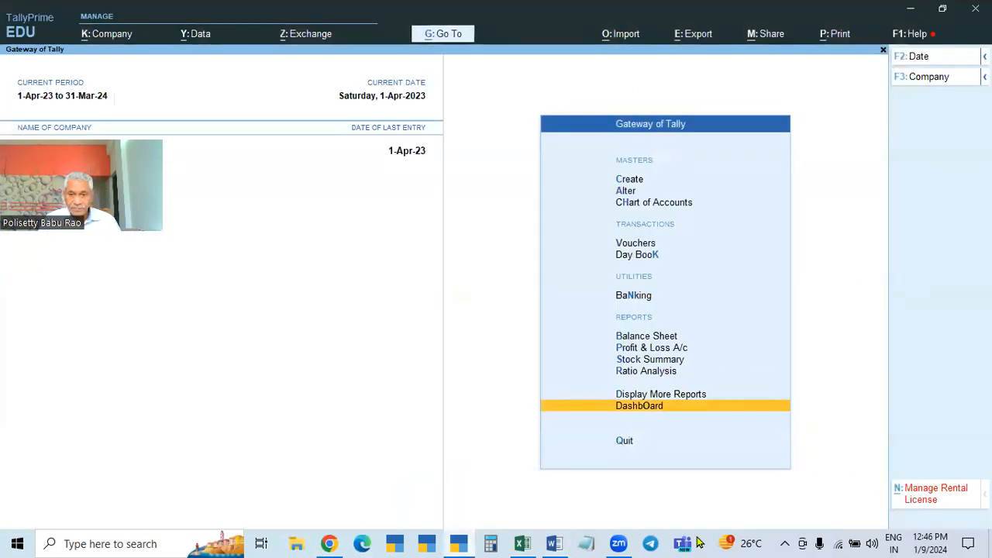
pyautogui.click(521, 543)
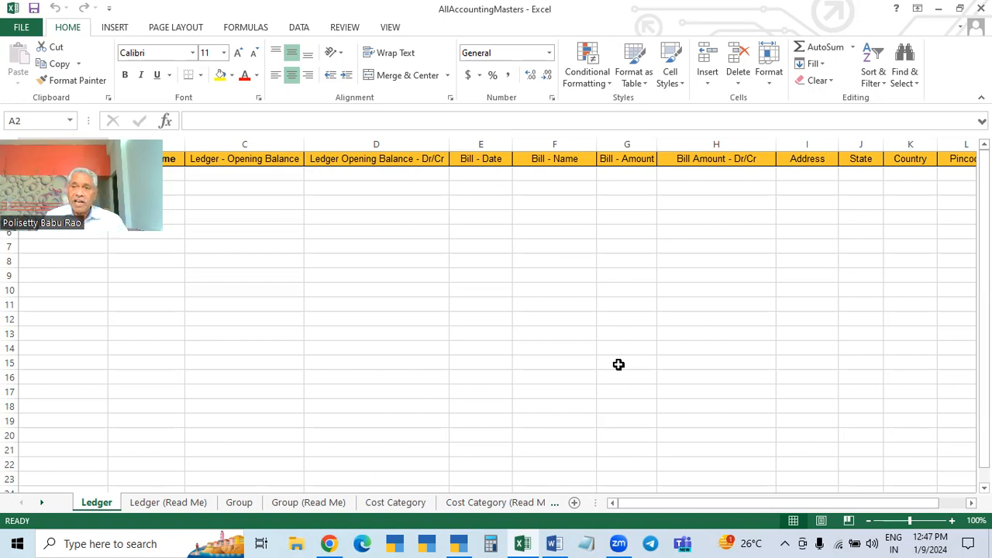
pyautogui.click(981, 8)
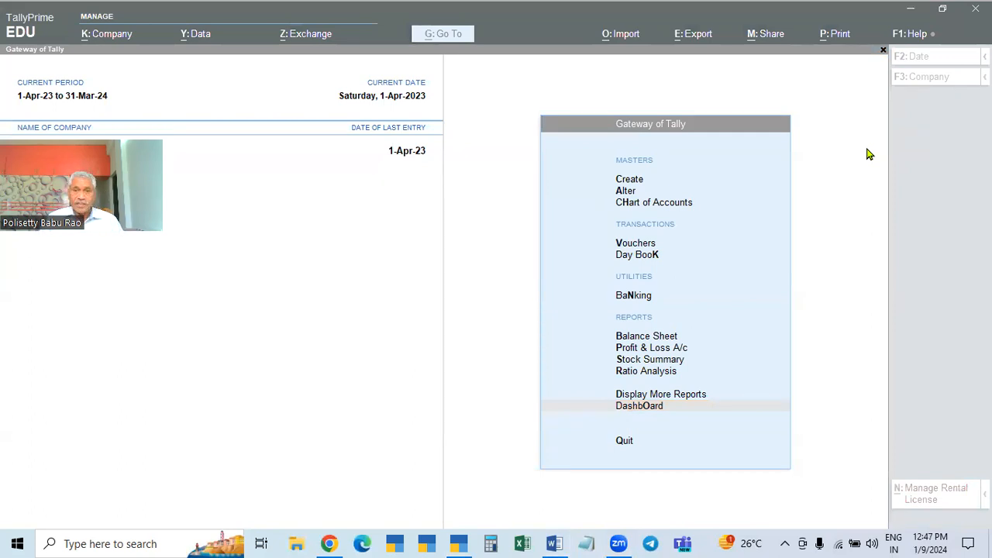
# Step: In TallyPrime, export the sample Excel file for All Accounting Vouchers to E:\TallyPrime 4.0, overwriting AccountingVouchers.xlsx
pyautogui.hotkey('alt', 'o')
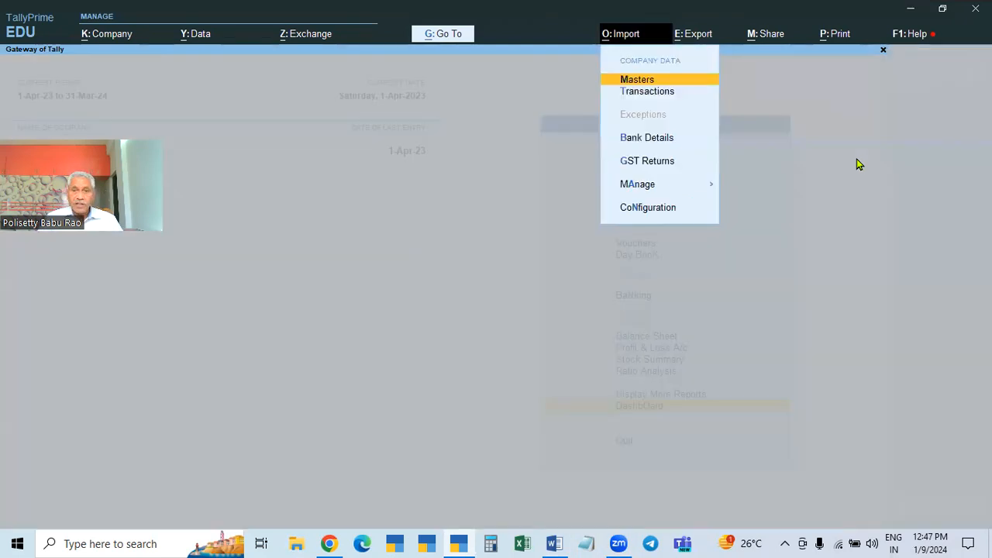
pyautogui.click(665, 188)
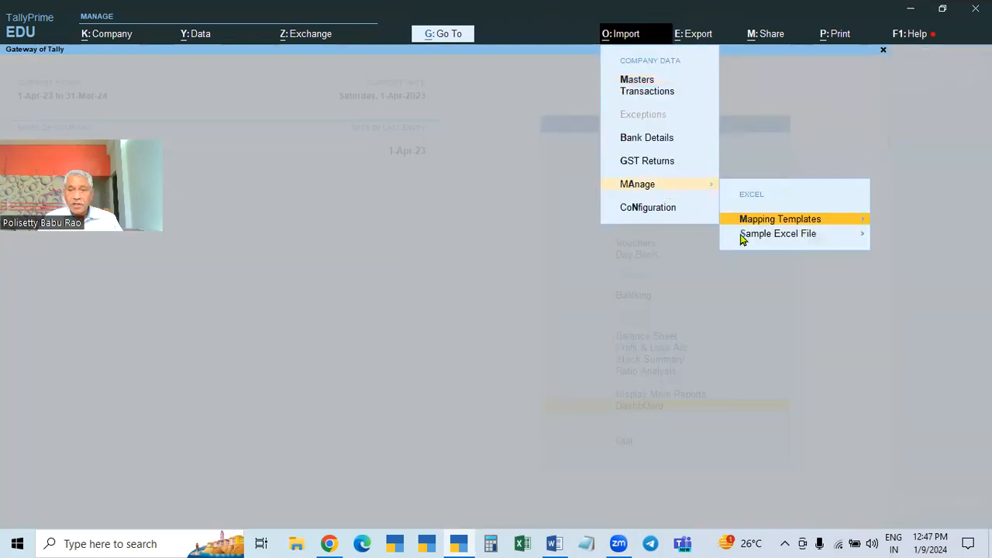
pyautogui.click(759, 236)
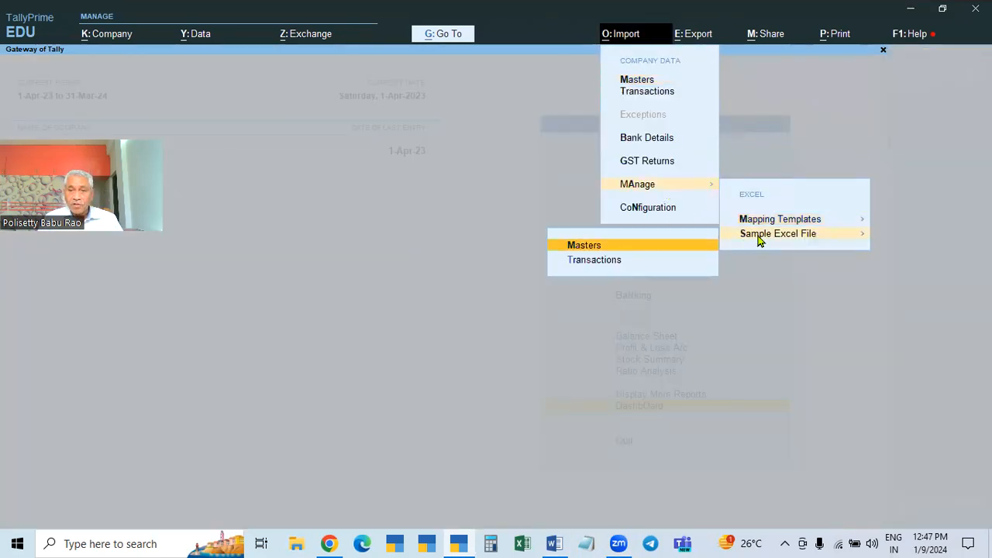
pyautogui.click(592, 261)
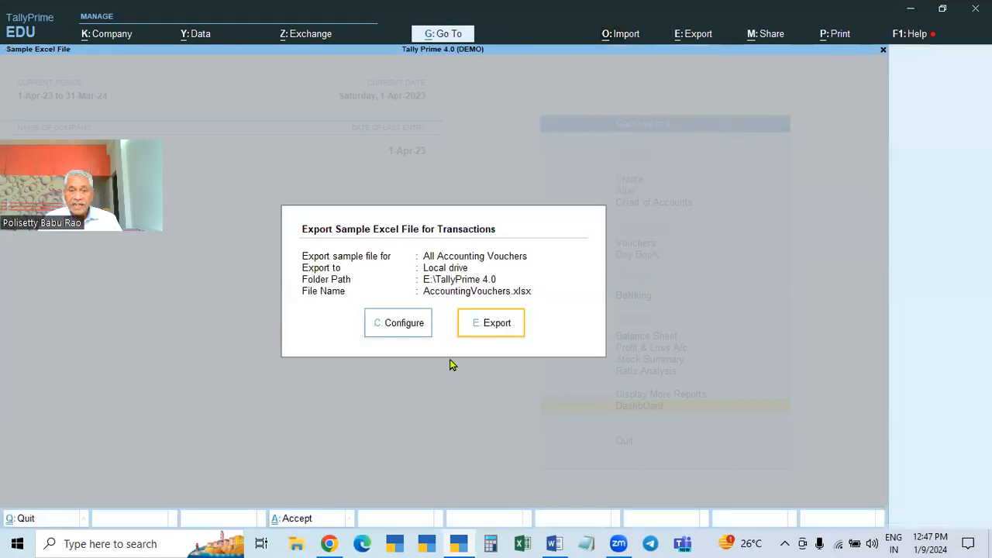
pyautogui.click(497, 325)
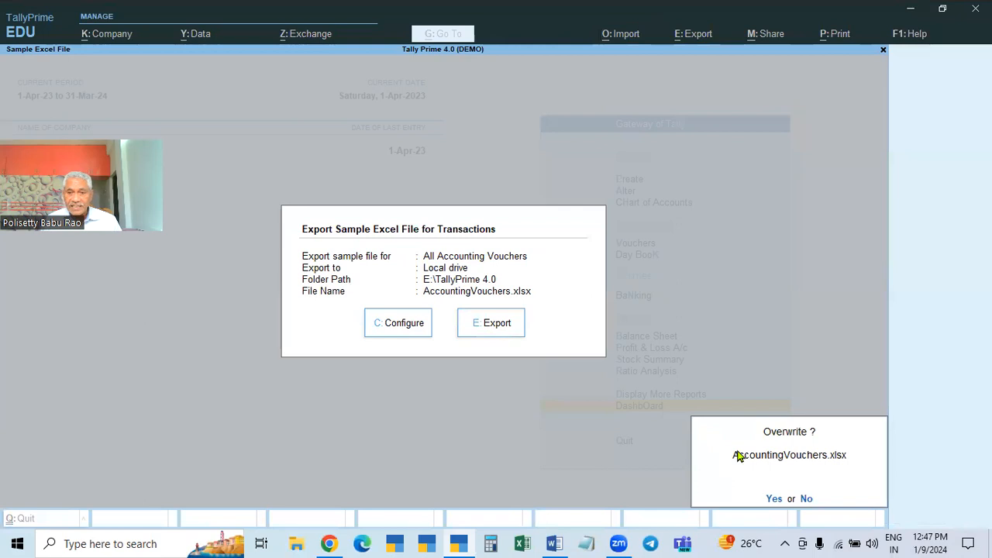
pyautogui.press('y')
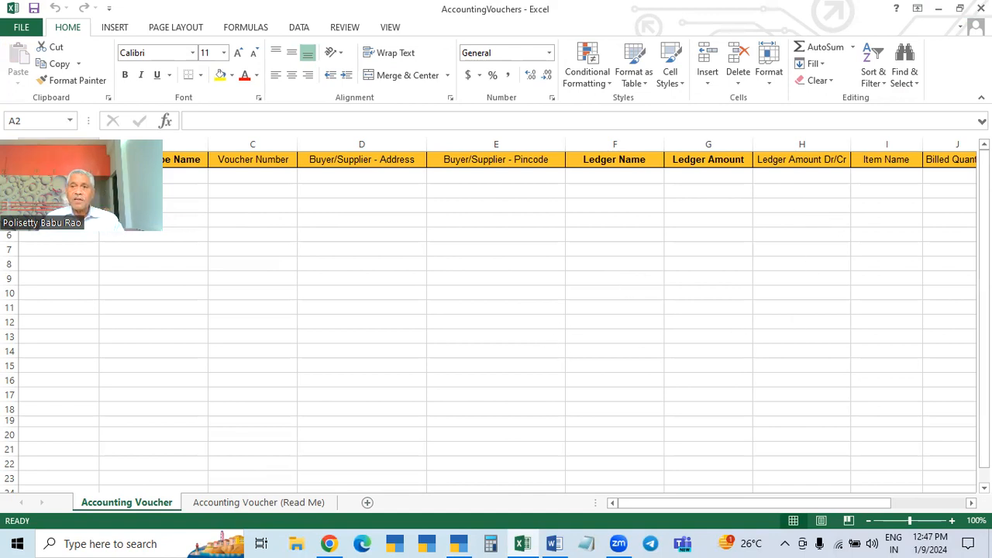
# Step: Close the AccountingVouchers workbook, highlight the Graphical Dashboard item in the Word feature list, and return to TallyPrime
pyautogui.click(981, 9)
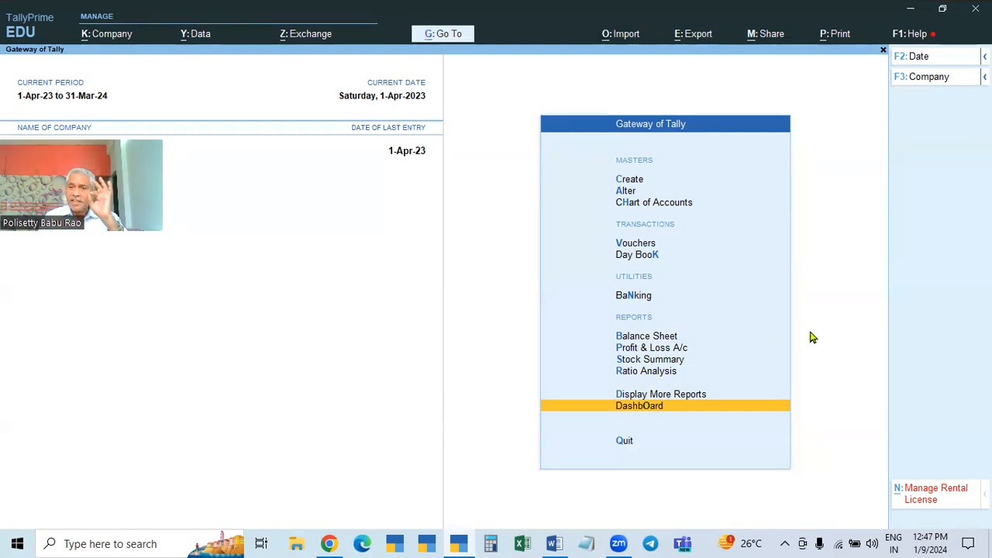
pyautogui.click(555, 542)
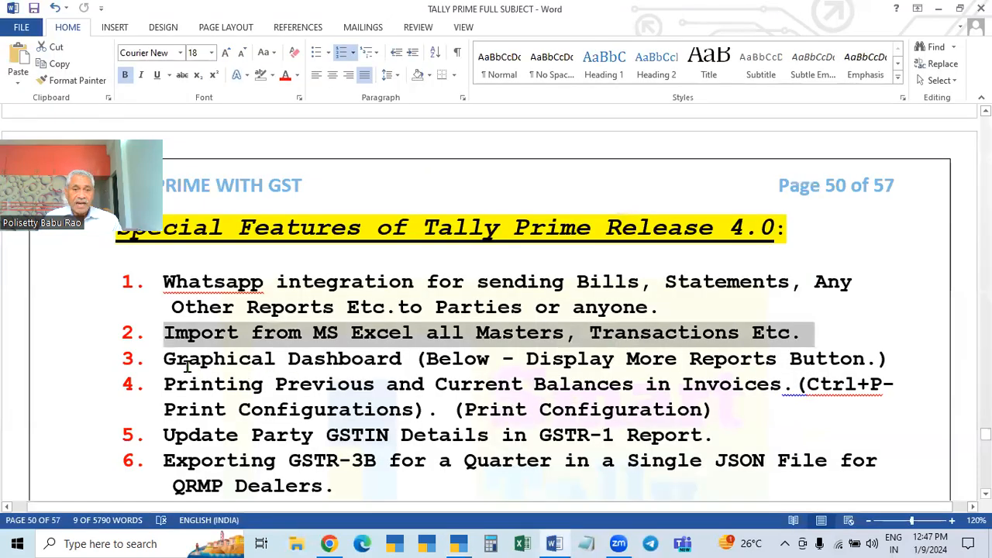
pyautogui.moveTo(162, 359); pyautogui.dragTo(892, 363)
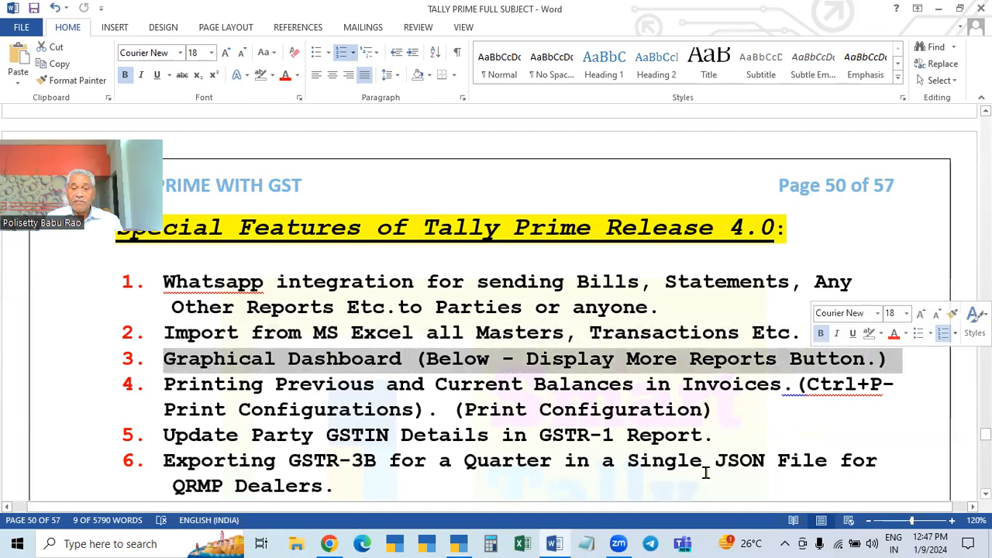
pyautogui.click(459, 543)
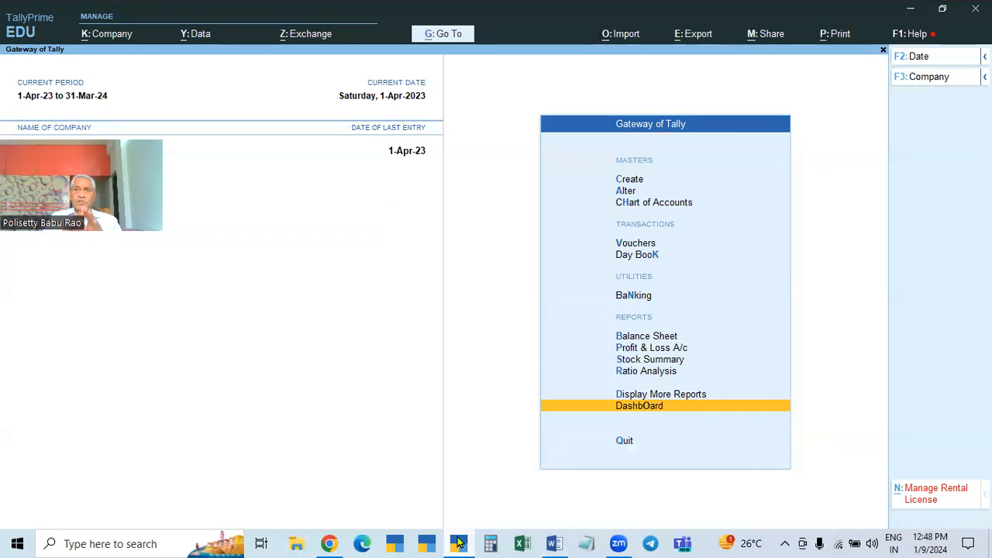
# Step: Open the Day Book from Gateway of Tally to view its vouchers, and close it again
pyautogui.press('Up')
pyautogui.press('Up')
pyautogui.press('Up')
pyautogui.press('Up')
pyautogui.press('Up')
pyautogui.press('Up')
pyautogui.press('Up')
pyautogui.press('Up')
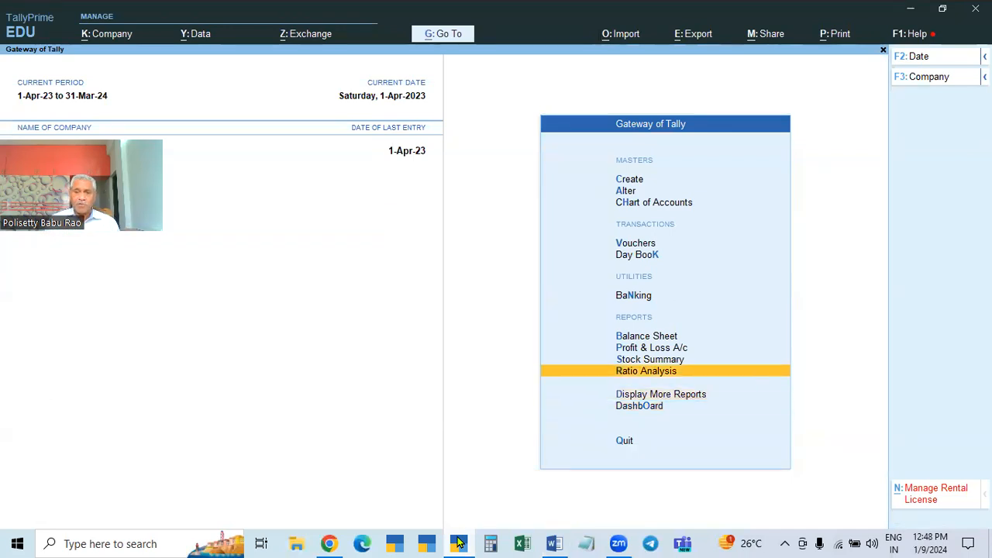
pyautogui.press('Down')
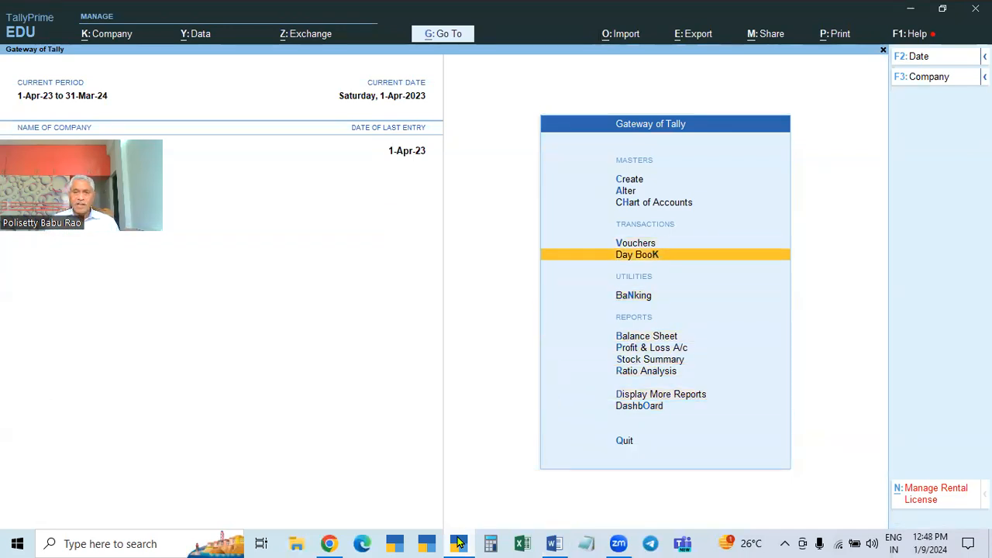
pyautogui.press('Return')
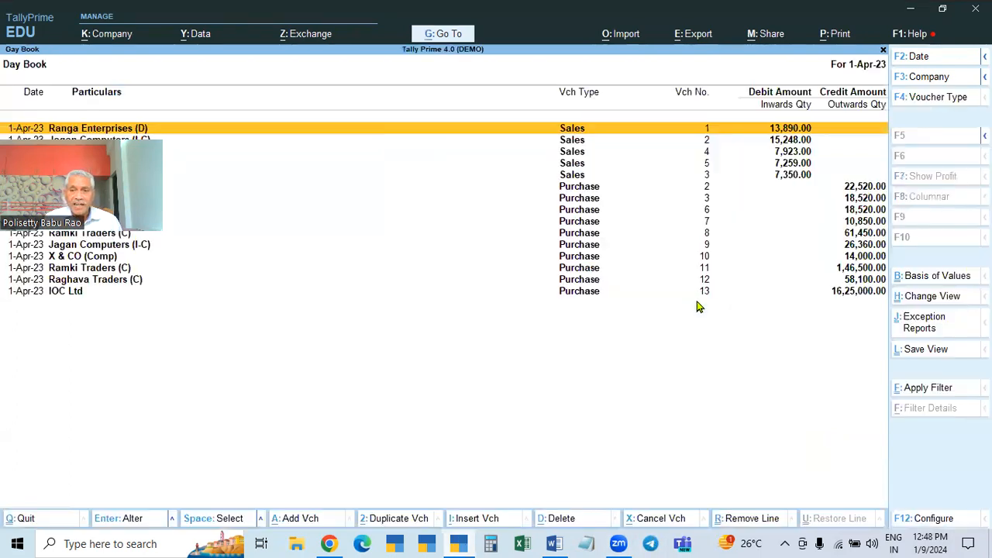
pyautogui.press('Escape')
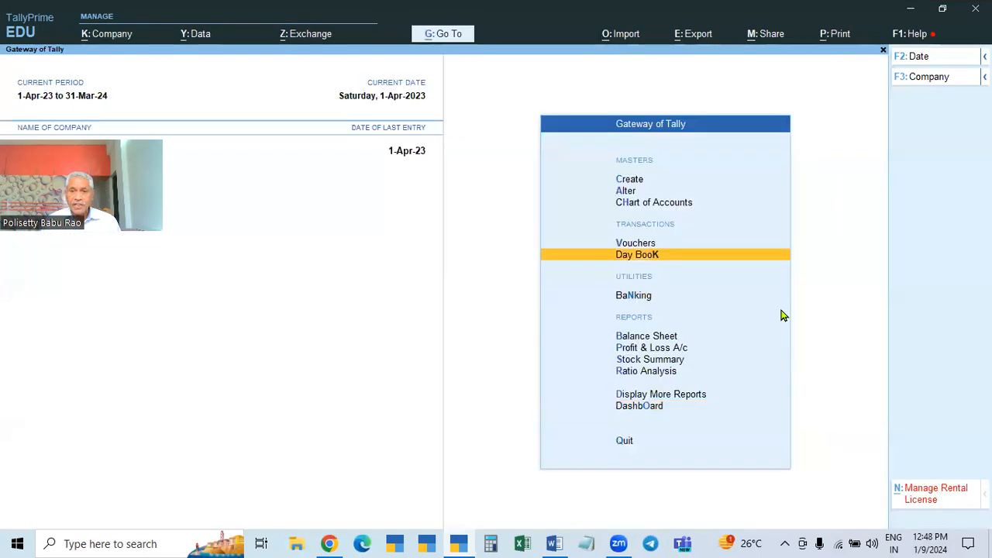
# Step: View the Balance Sheet and the Profit & Loss A/c in turn, and return to Gateway of Tally
pyautogui.press('Down')
pyautogui.press('Down')
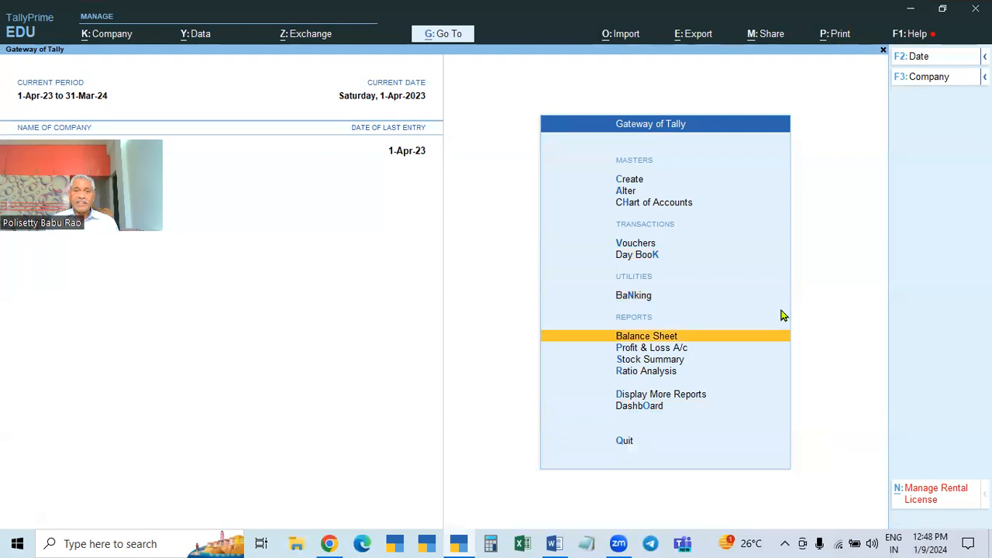
pyautogui.press('Return')
pyautogui.press('Escape')
pyautogui.press('Down')
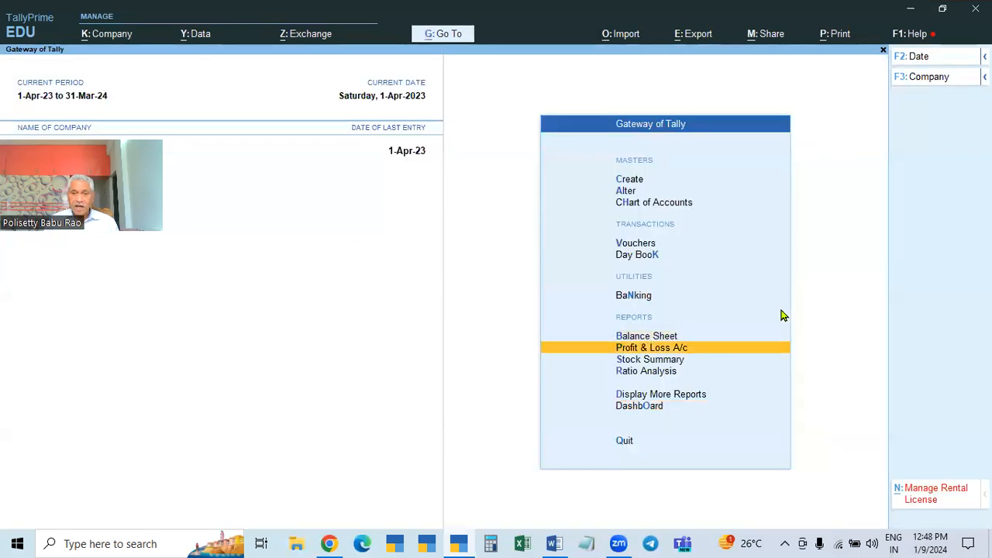
pyautogui.press('Return')
pyautogui.press('Escape')
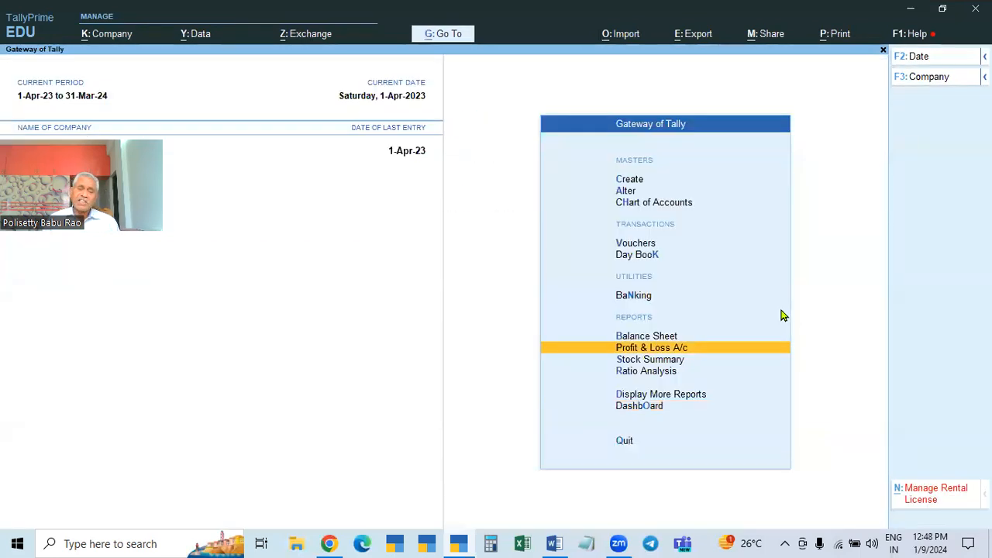
pyautogui.press('Escape')
pyautogui.press('Escape')
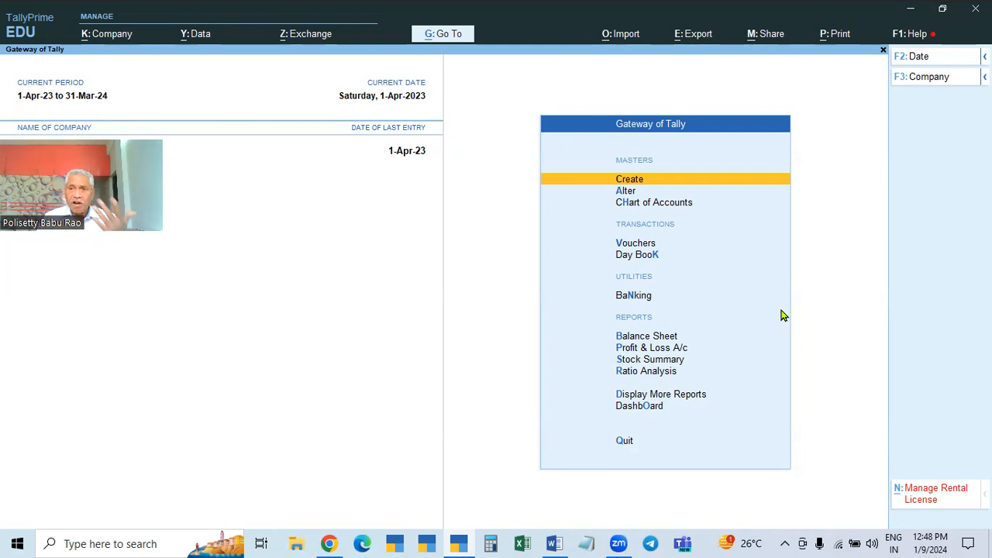
# Step: Check the Help options, dismiss them and open the graphical Dashboard from Gateway of Tally
pyautogui.click(898, 36)
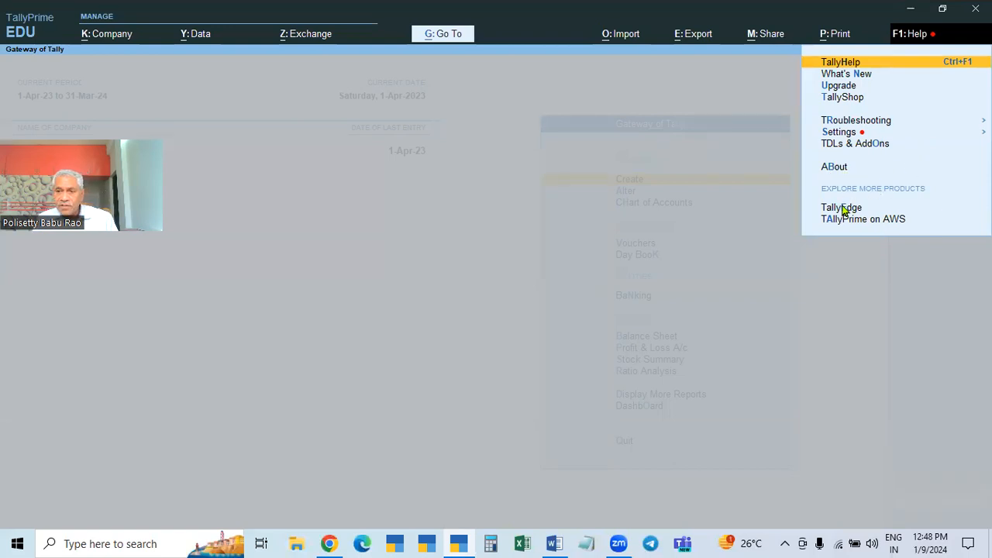
pyautogui.click(899, 321)
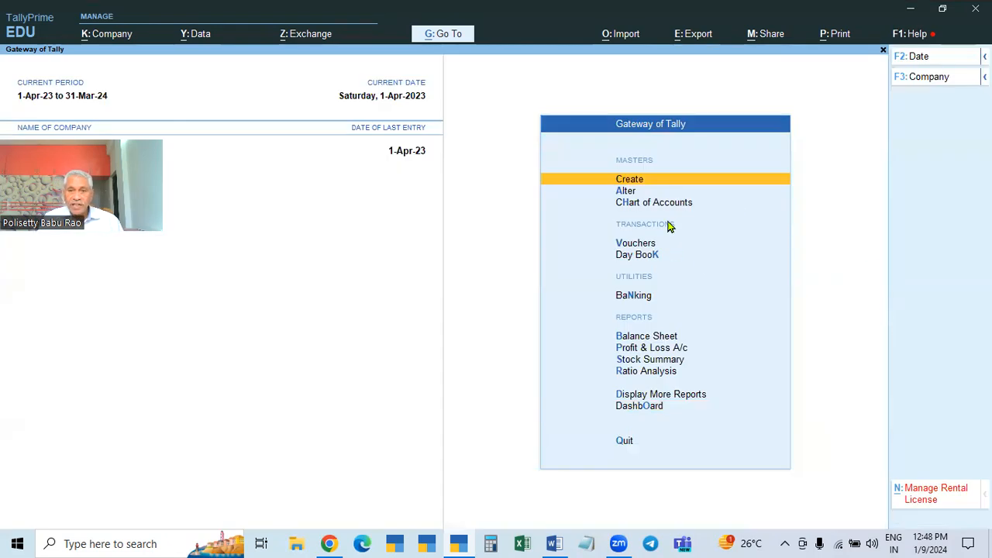
pyautogui.click(651, 413)
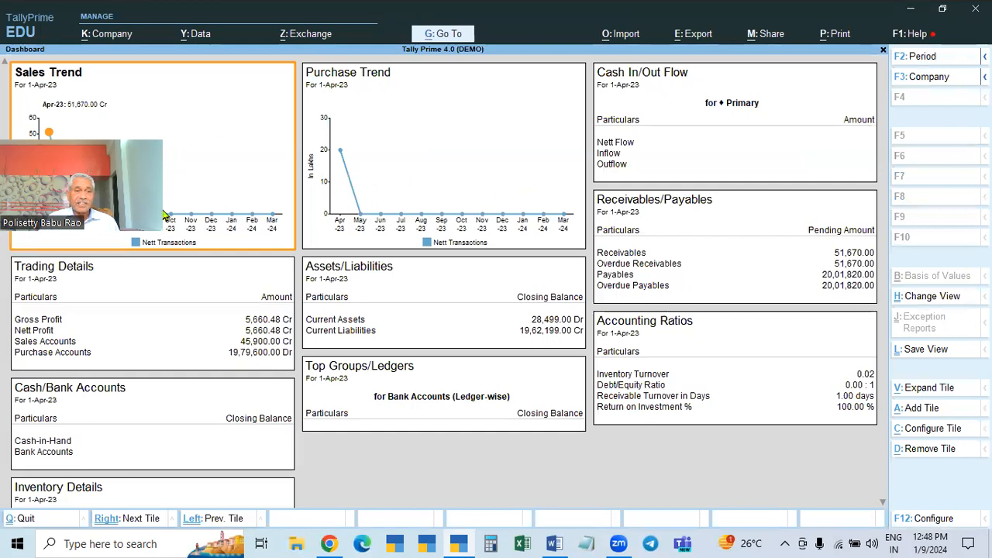
pyautogui.moveTo(59, 104); pyautogui.dragTo(15, 235)
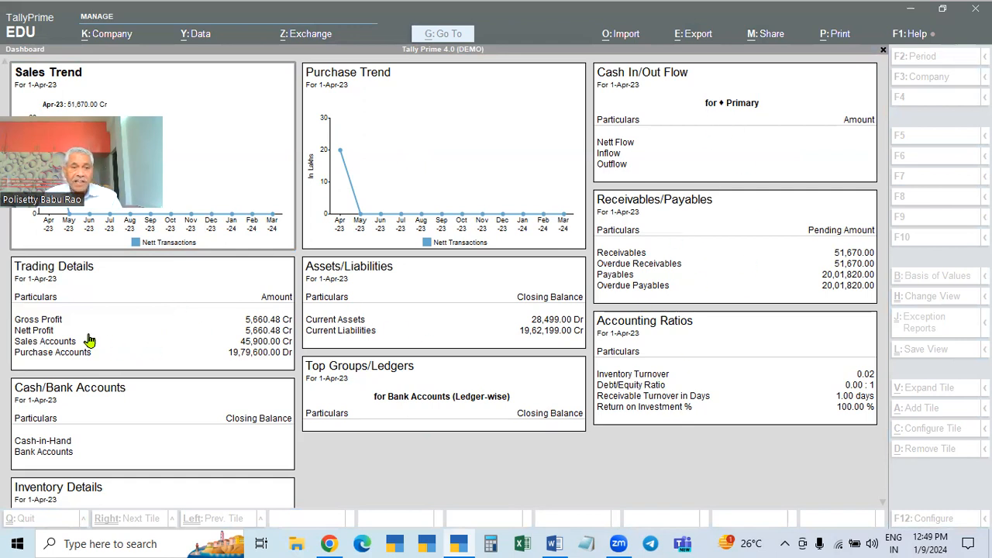
# Step: Expand the Accounting Ratios tile and view the reports behind Inventory Turnover and Debt/Equity Ratio
pyautogui.click(750, 343)
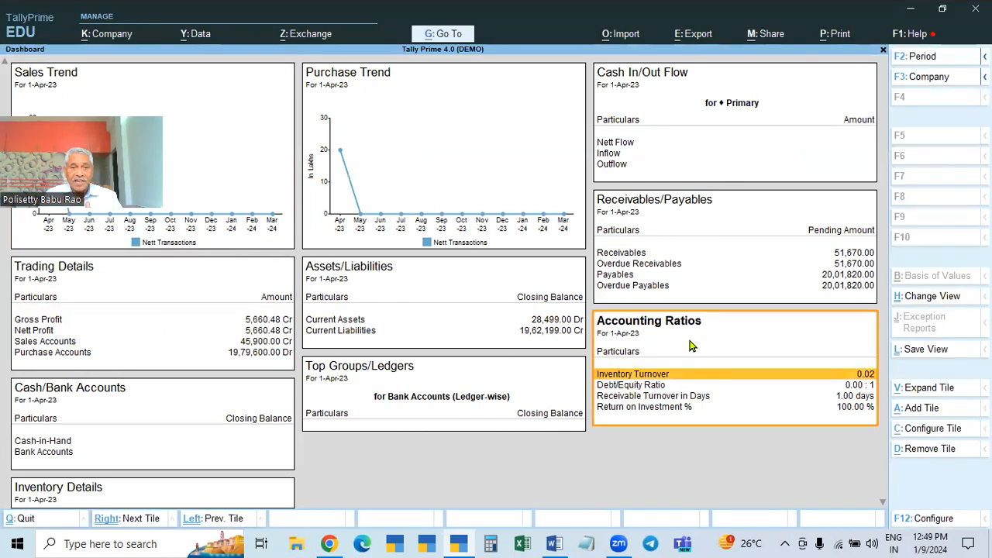
pyautogui.click(924, 392)
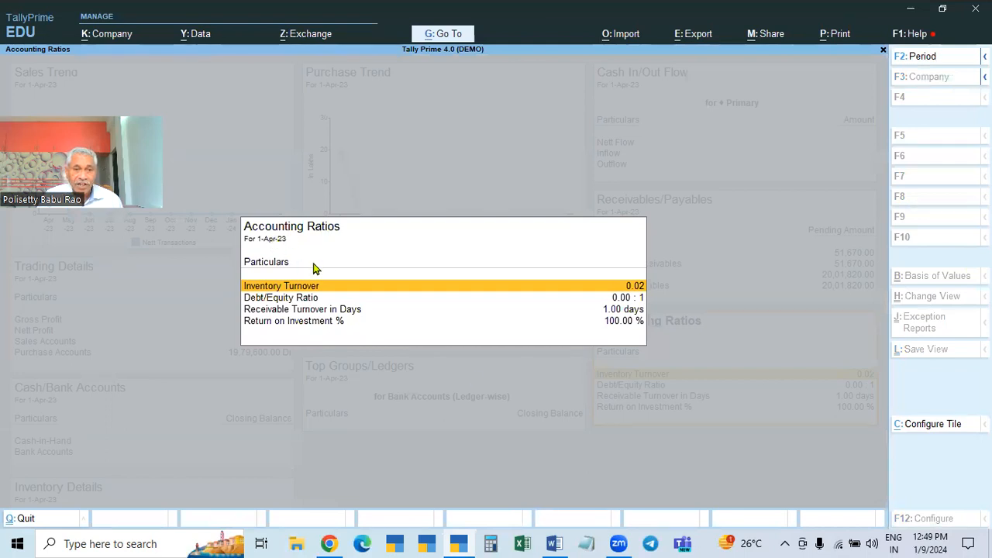
pyautogui.press('Return')
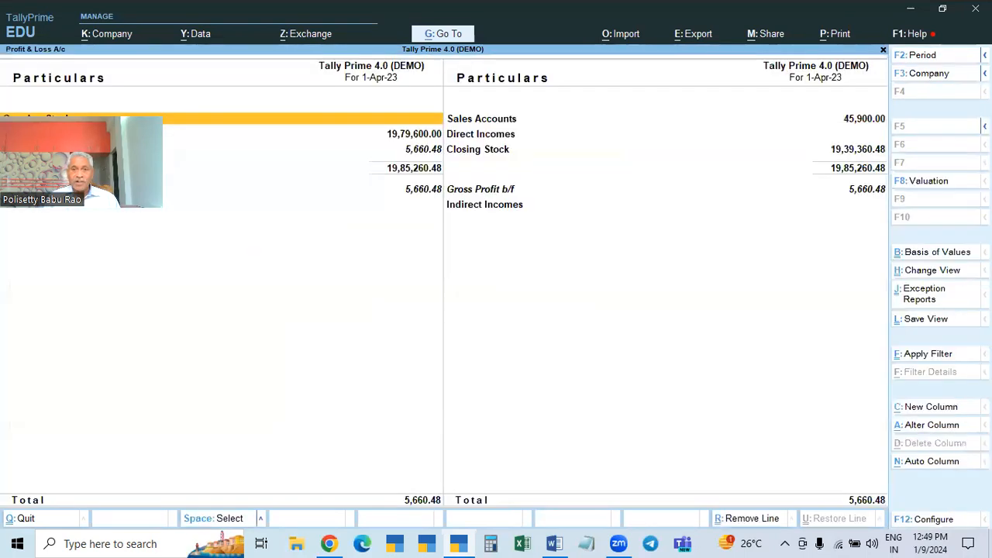
pyautogui.press('Escape')
pyautogui.press('Down')
pyautogui.press('Return')
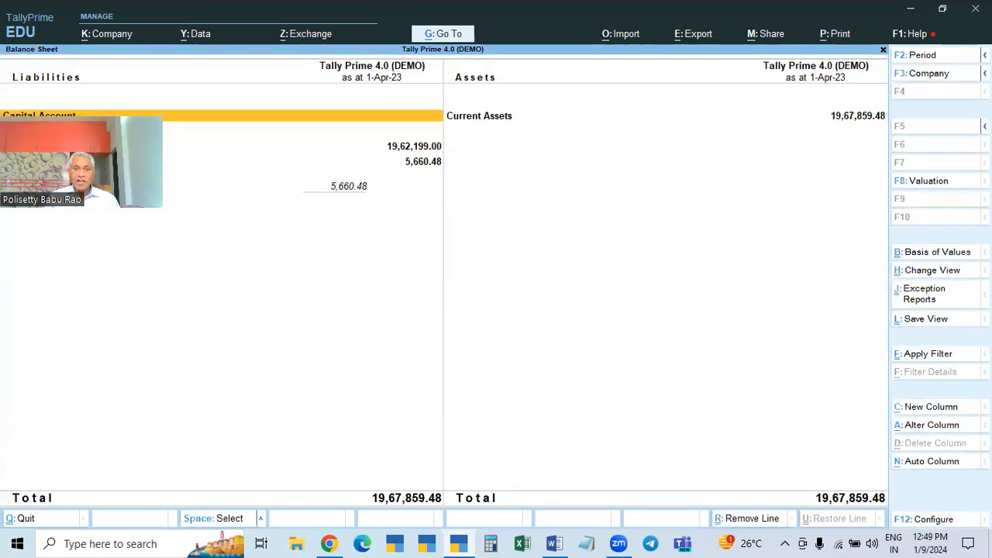
pyautogui.press('Escape')
# Step: View the reports behind Receivable Turnover in Days and Return on Investment %, and return to the Dashboard
pyautogui.press('Down')
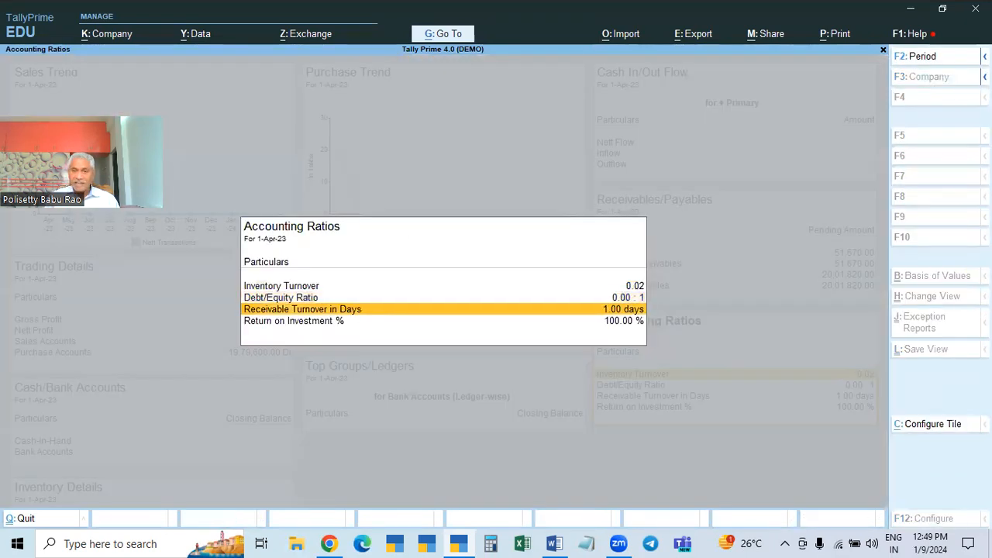
pyautogui.press('Return')
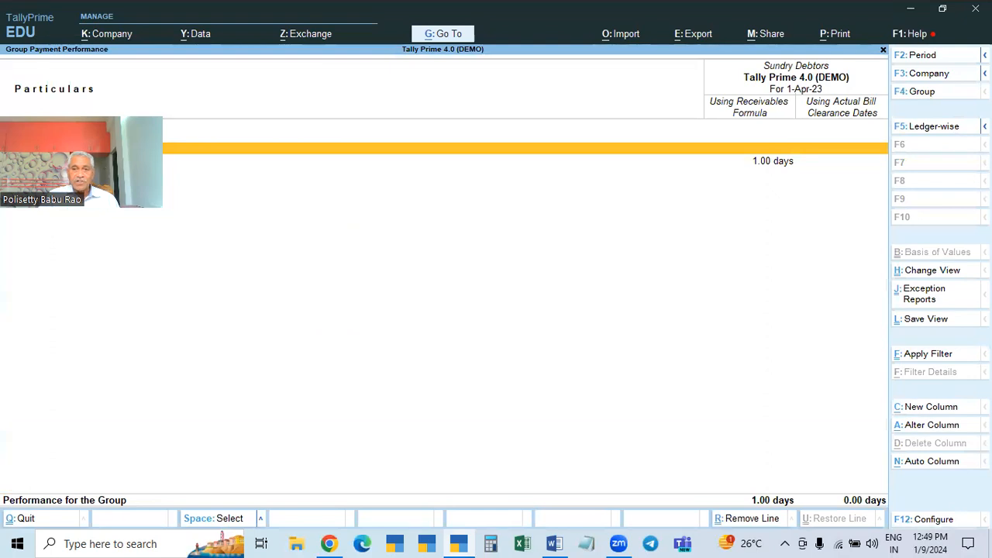
pyautogui.press('Escape')
pyautogui.press('Down')
pyautogui.press('Return')
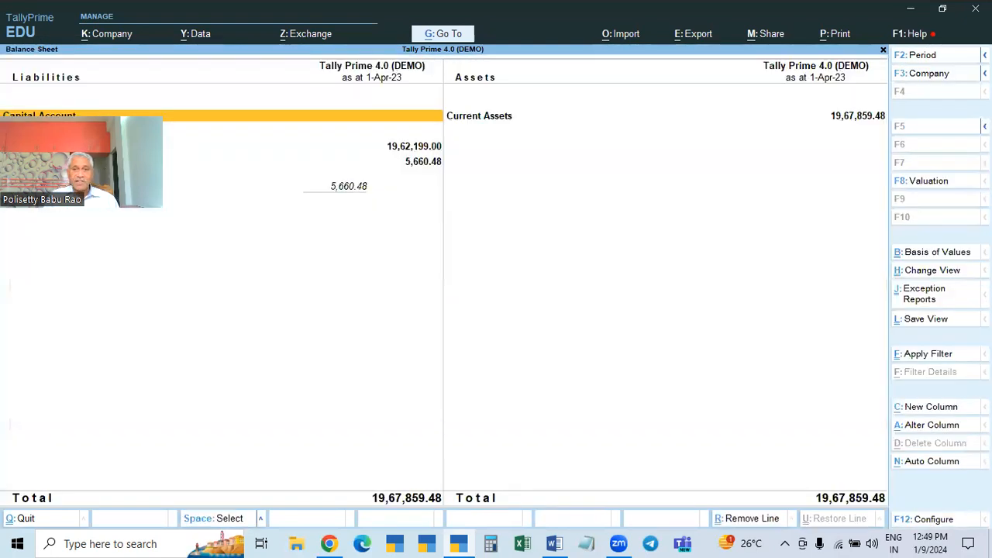
pyautogui.press('Escape')
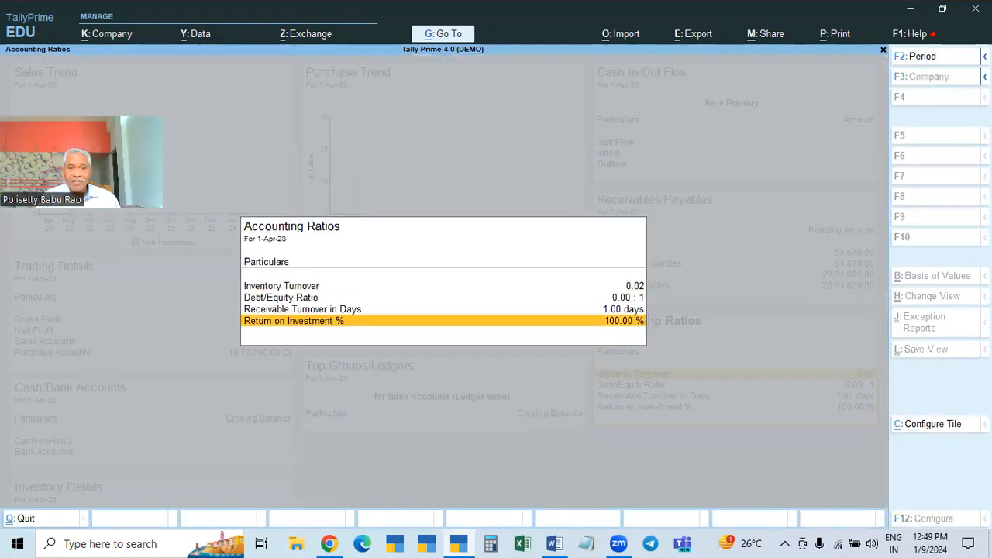
pyautogui.press('Escape')
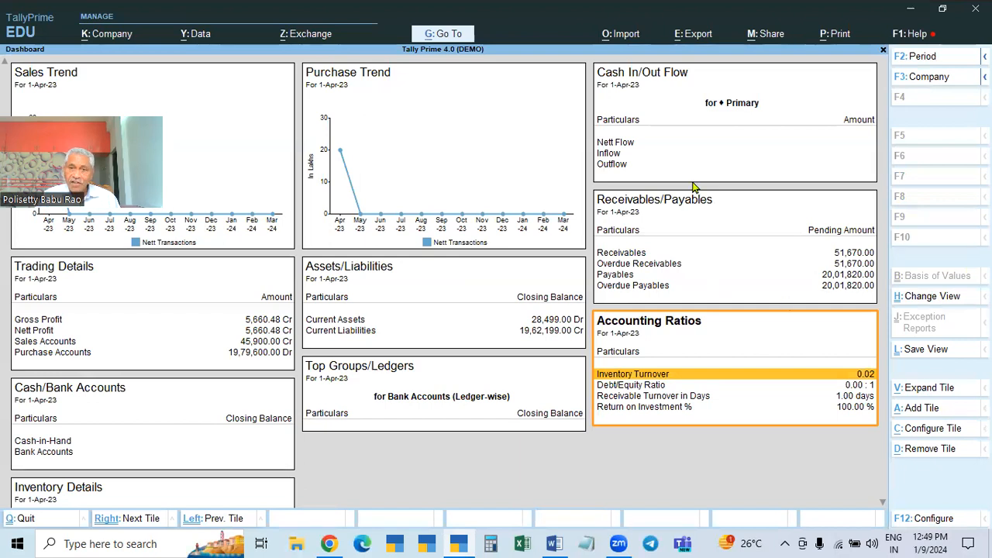
# Step: Expand the Cash In/Out Flow tile, look into its Nett Flow details and return to the Dashboard
pyautogui.click(677, 140)
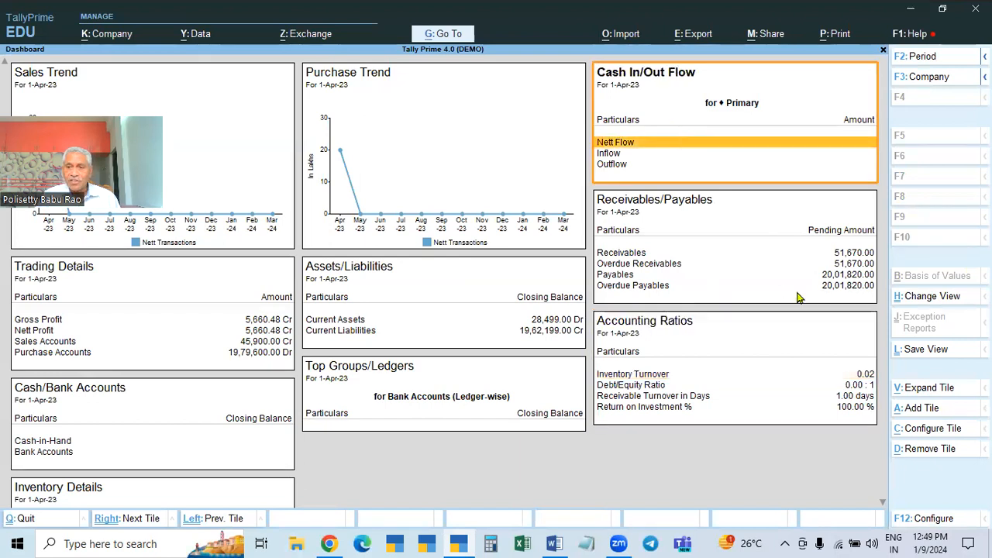
pyautogui.click(931, 389)
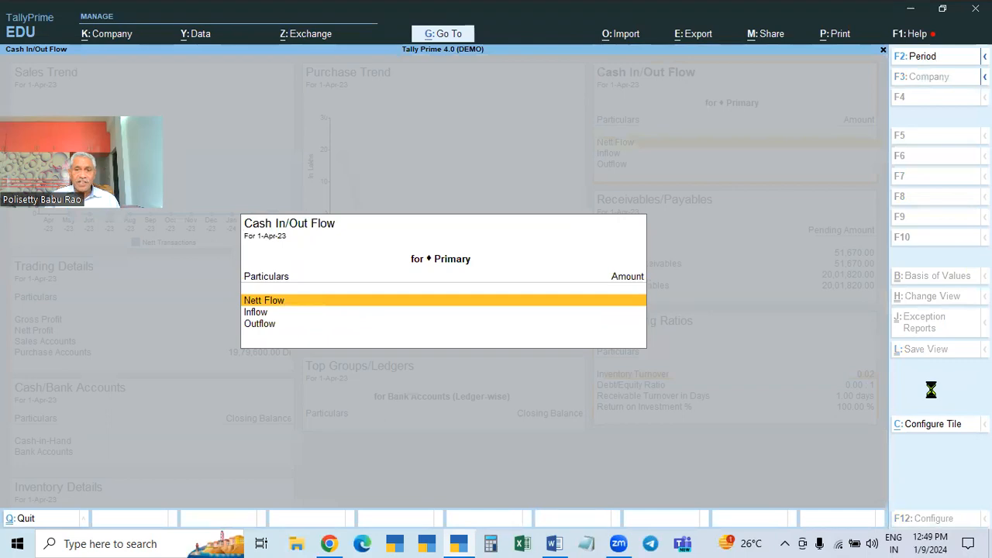
pyautogui.press('Return')
pyautogui.press('Escape')
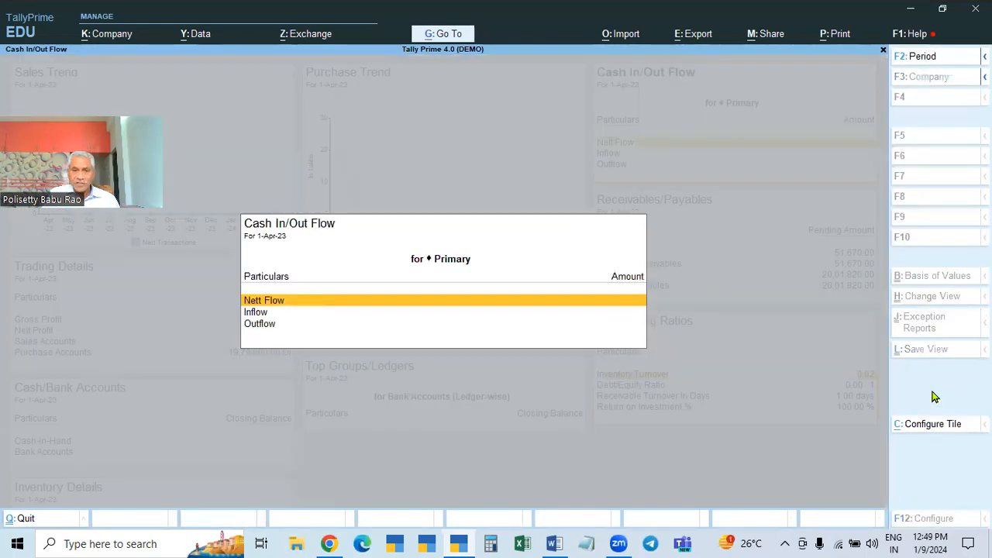
pyautogui.press('Escape')
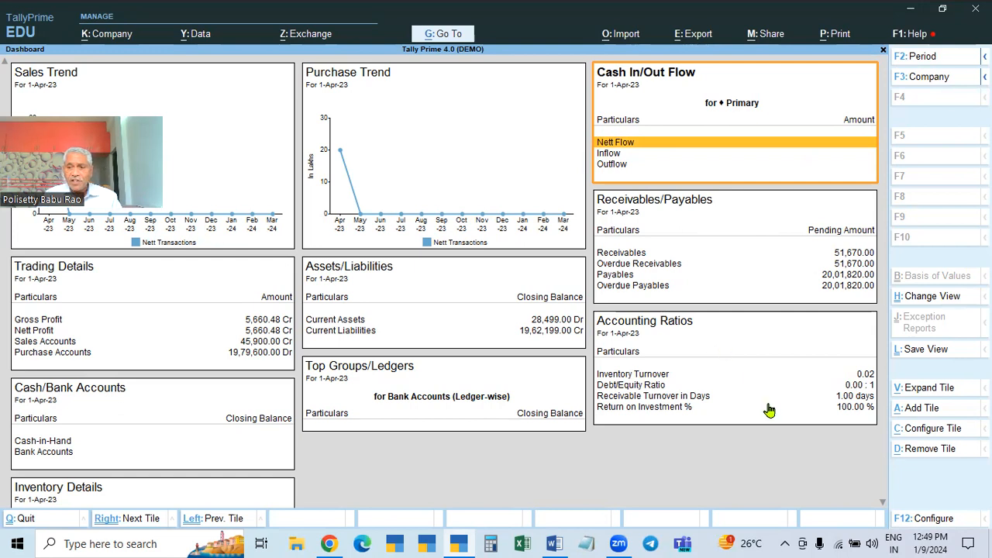
# Step: List the inactive dashboard tiles, choose Cost Centre Trend and enable the Cost Centres feature for the company, leaving without creating a cost centre
pyautogui.click(922, 414)
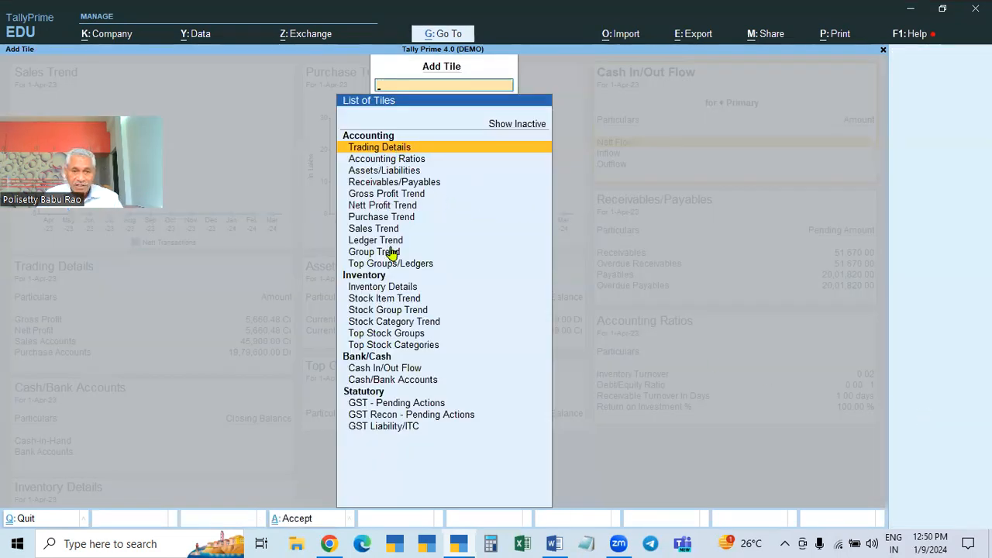
pyautogui.click(515, 130)
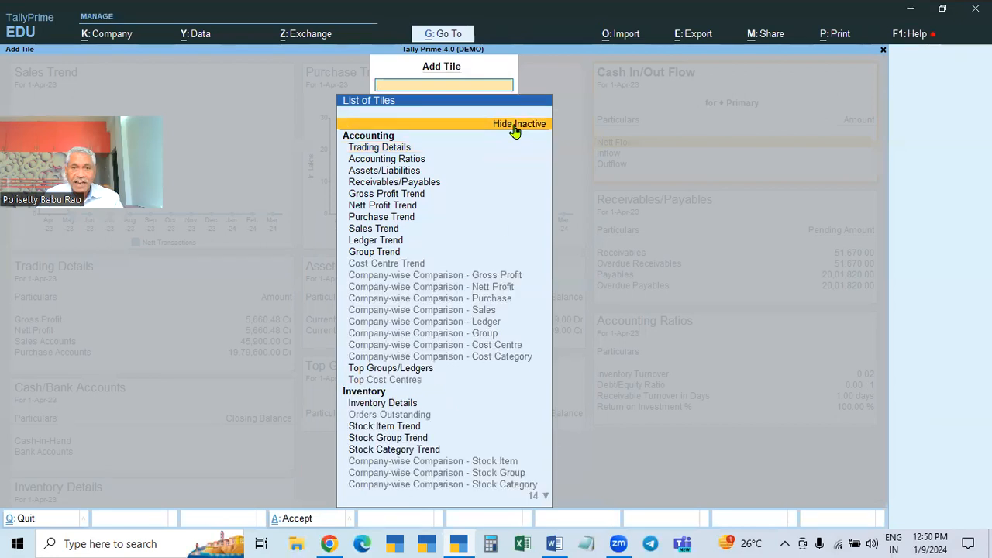
pyautogui.scroll(-20, 447, 445)
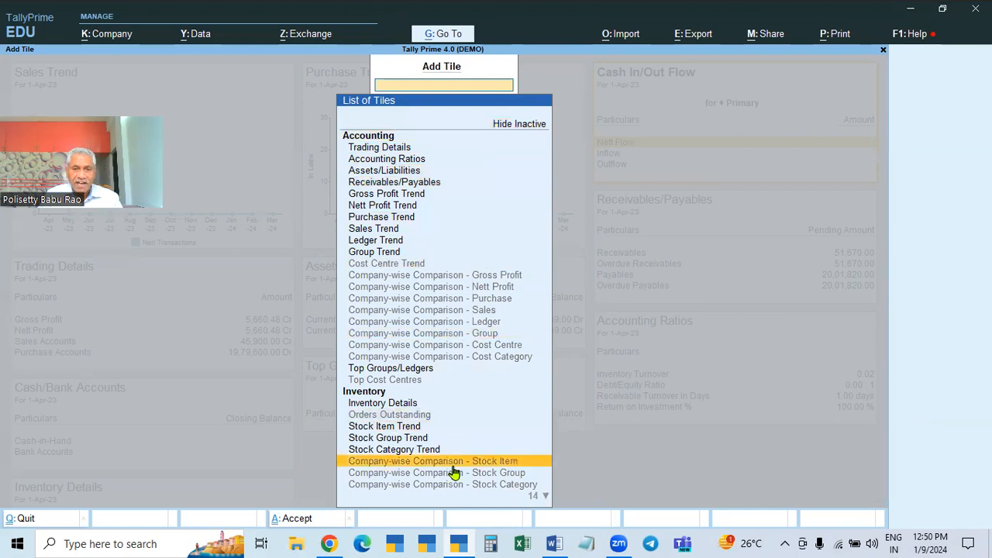
pyautogui.scroll(20, 454, 473)
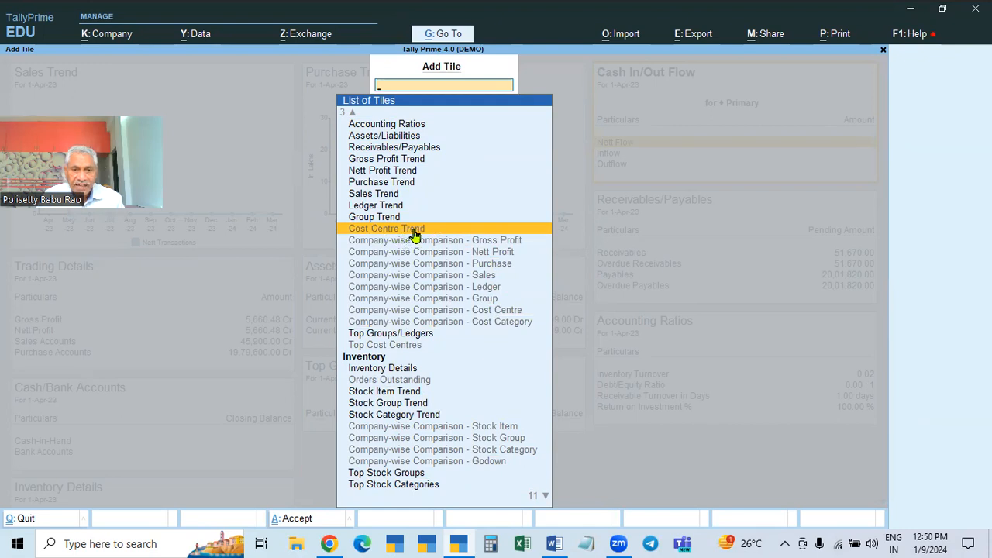
pyautogui.click(481, 233)
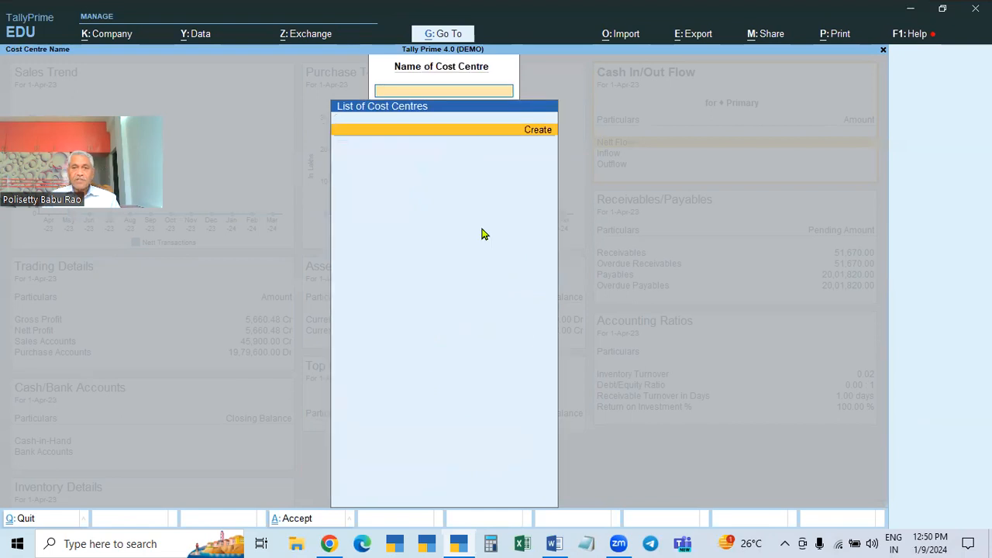
pyautogui.press('Return')
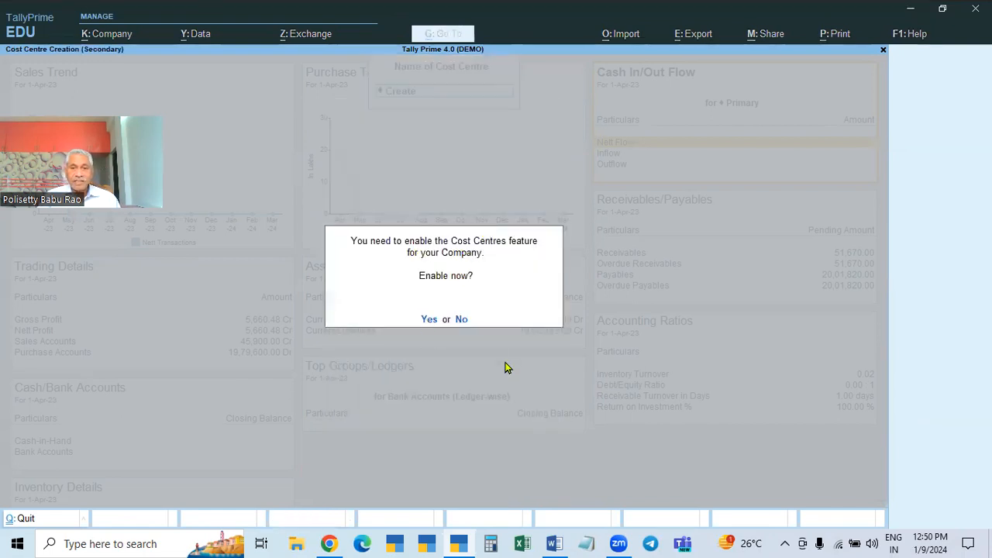
pyautogui.press('y')
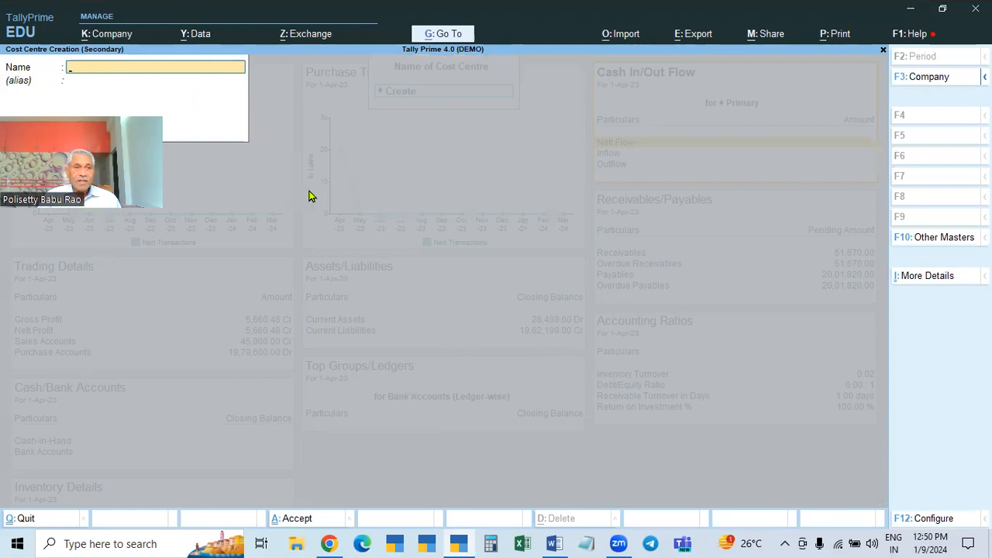
pyautogui.press('Escape')
pyautogui.press('Escape')
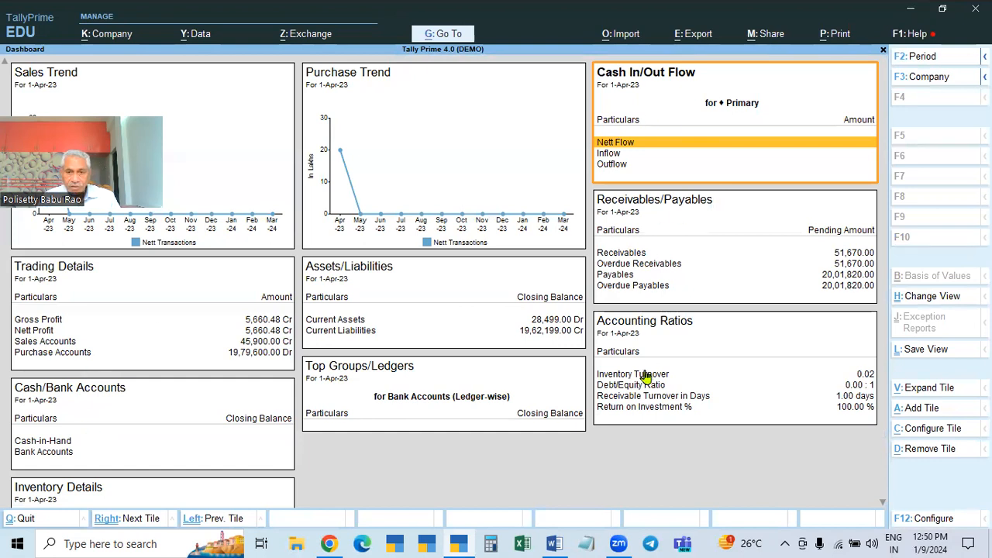
pyautogui.click(923, 411)
pyautogui.press('Down')
pyautogui.press('Down')
pyautogui.press('Down')
pyautogui.press('Down')
pyautogui.press('Down')
pyautogui.press('Down')
pyautogui.press('Down')
pyautogui.press('Down')
pyautogui.press('Down')
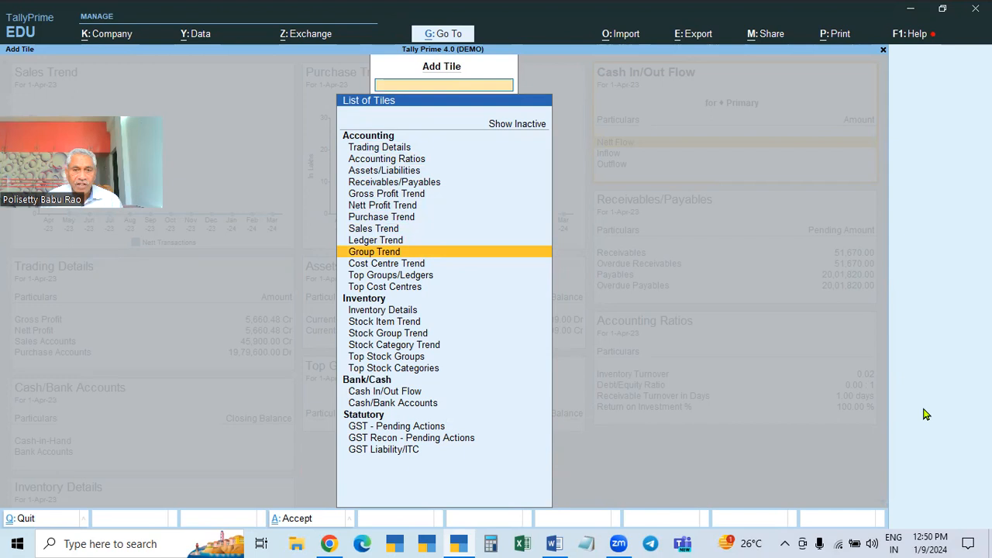
pyautogui.press('Down')
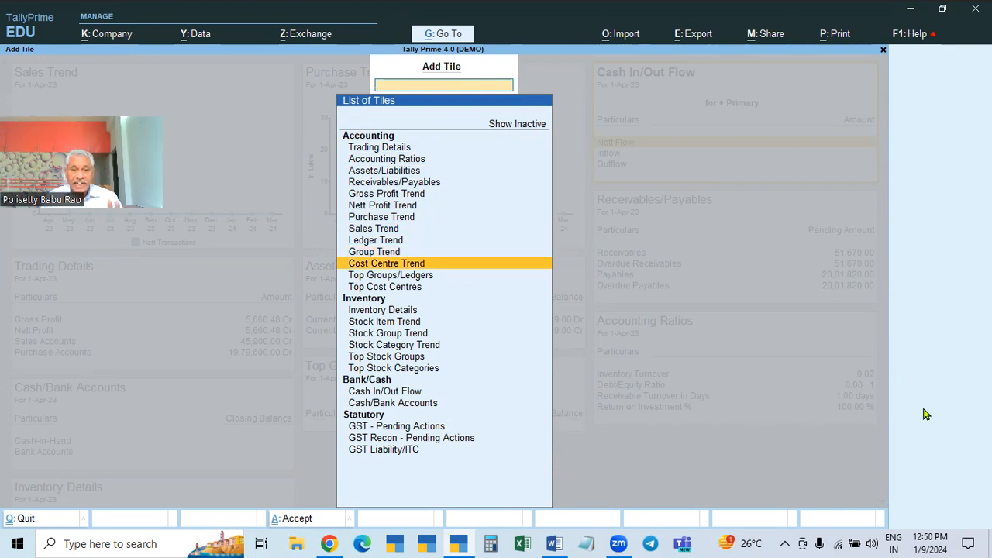
pyautogui.press('Return')
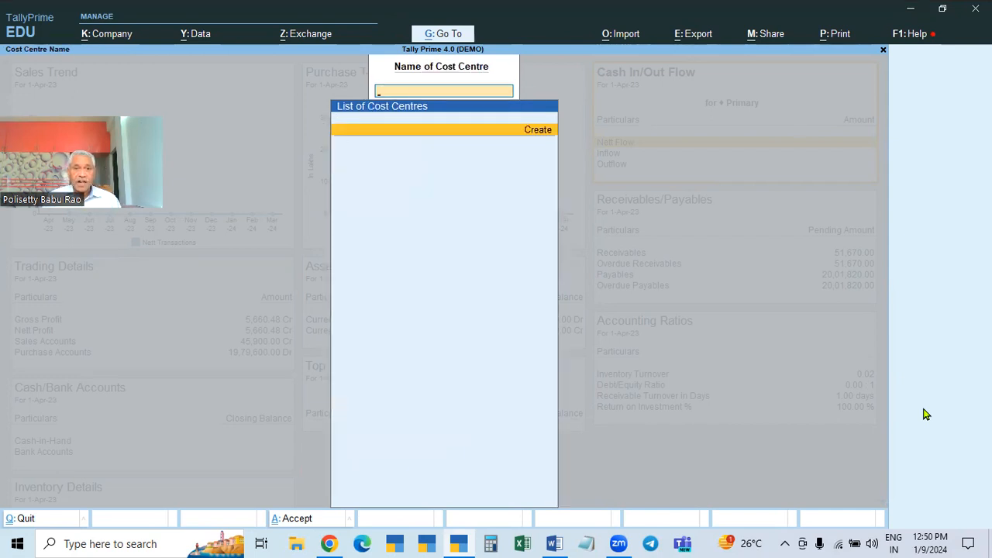
pyautogui.press('Escape')
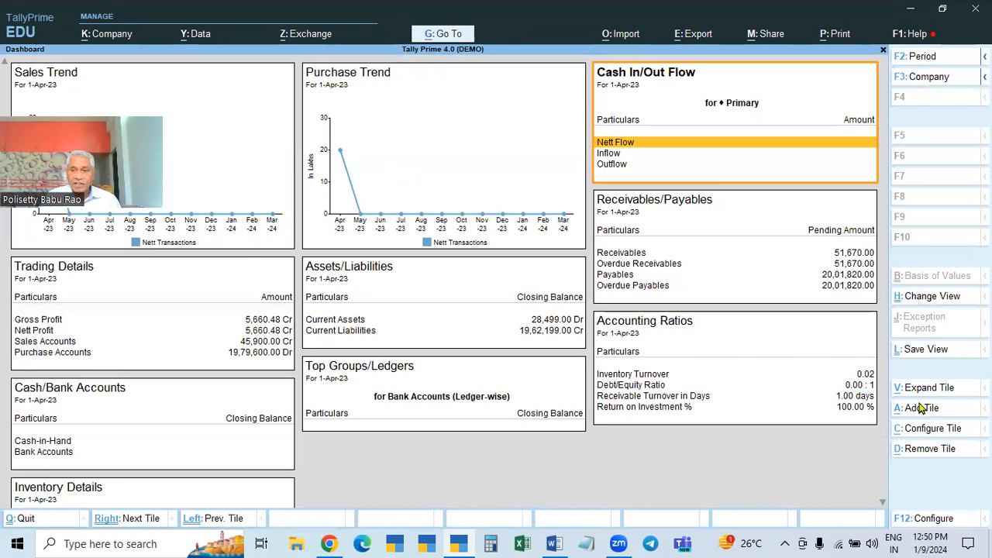
# Step: Start adding a Cost Centre Trend tile, create the cost centre SALARIES under Primary for it, and return to the Dashboard
pyautogui.click(923, 409)
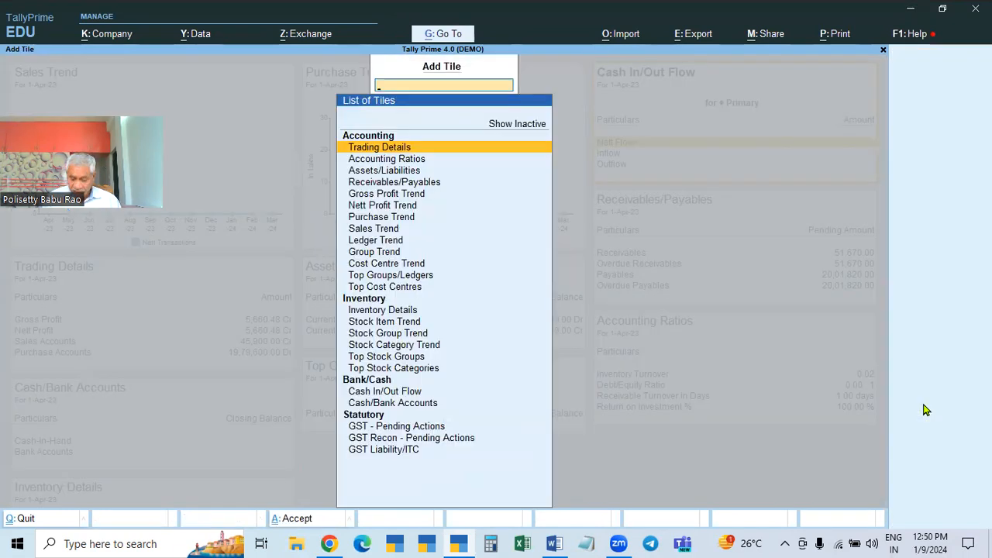
pyautogui.press('Down')
pyautogui.press('Down')
pyautogui.press('Down')
pyautogui.press('Down')
pyautogui.press('Down')
pyautogui.press('Down')
pyautogui.press('Down')
pyautogui.press('Down')
pyautogui.press('Down')
pyautogui.press('Down')
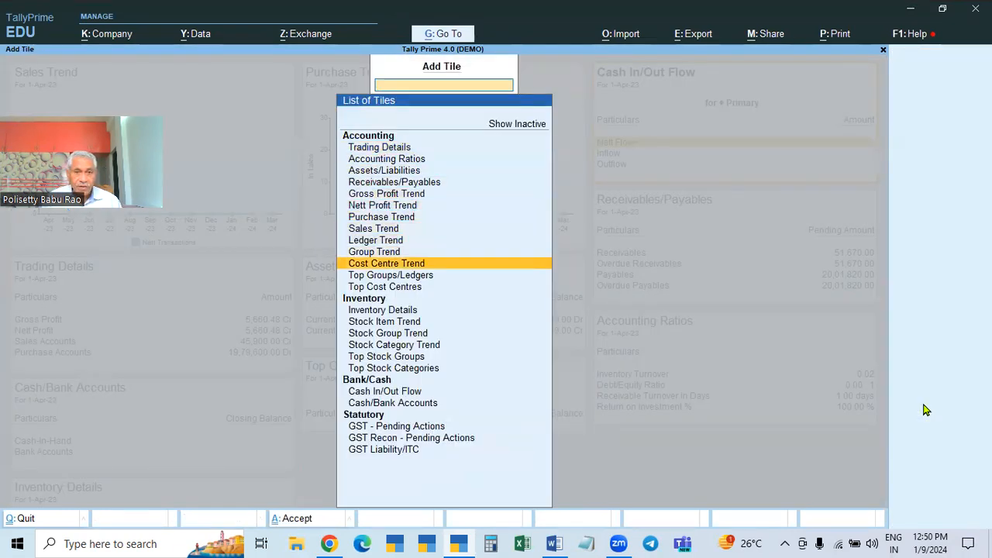
pyautogui.press('Return')
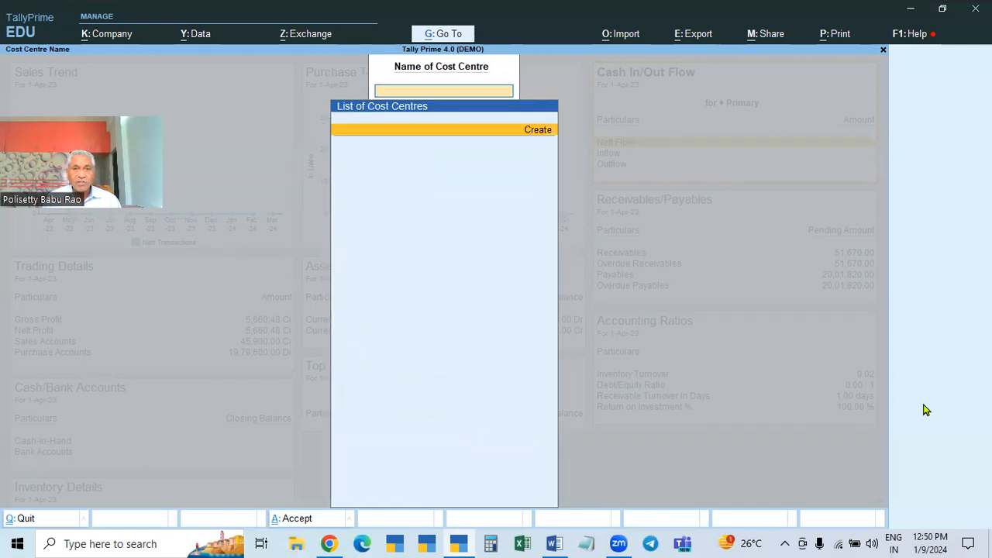
pyautogui.press('Return')
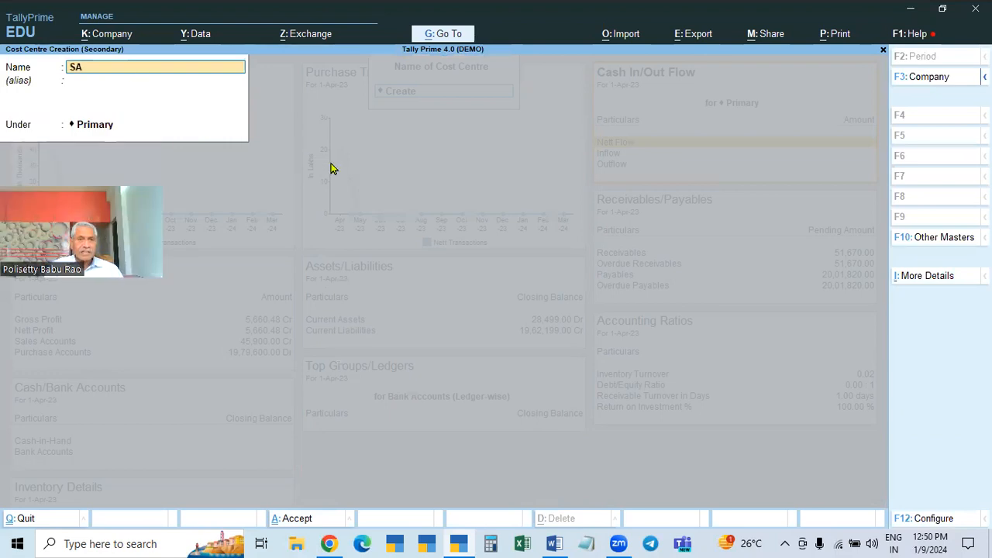
pyautogui.press('Return')
pyautogui.press('Return')
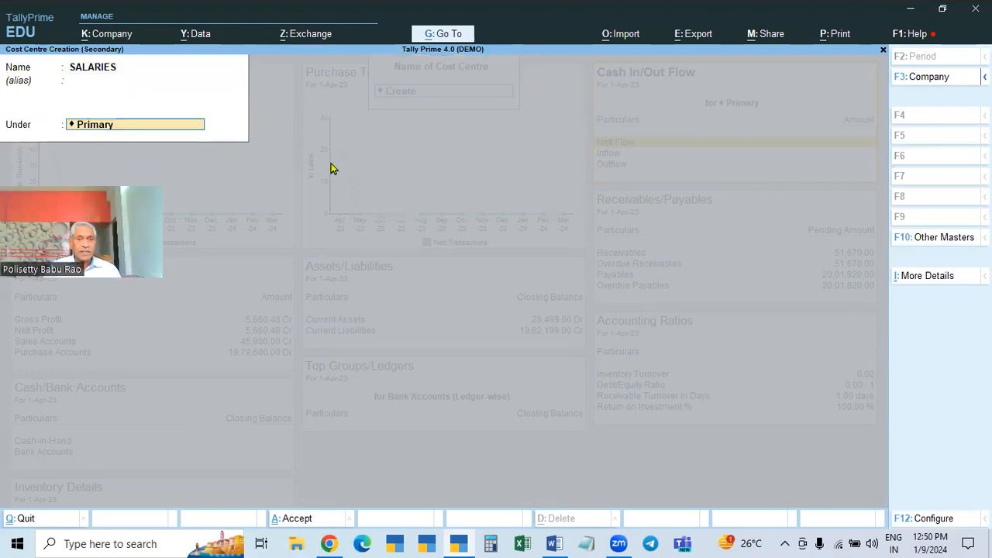
pyautogui.press('Return')
pyautogui.press('Return')
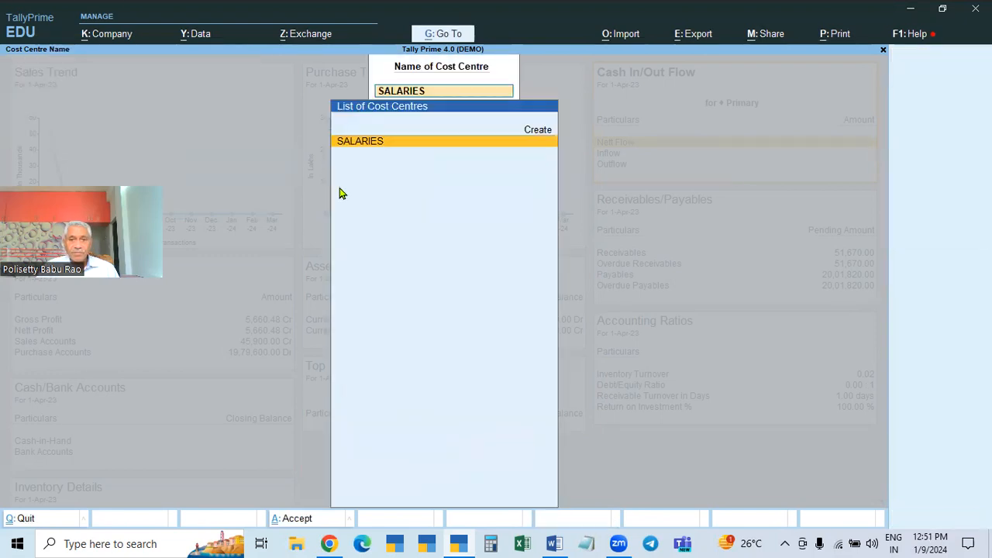
pyautogui.press('Escape')
pyautogui.press('Escape')
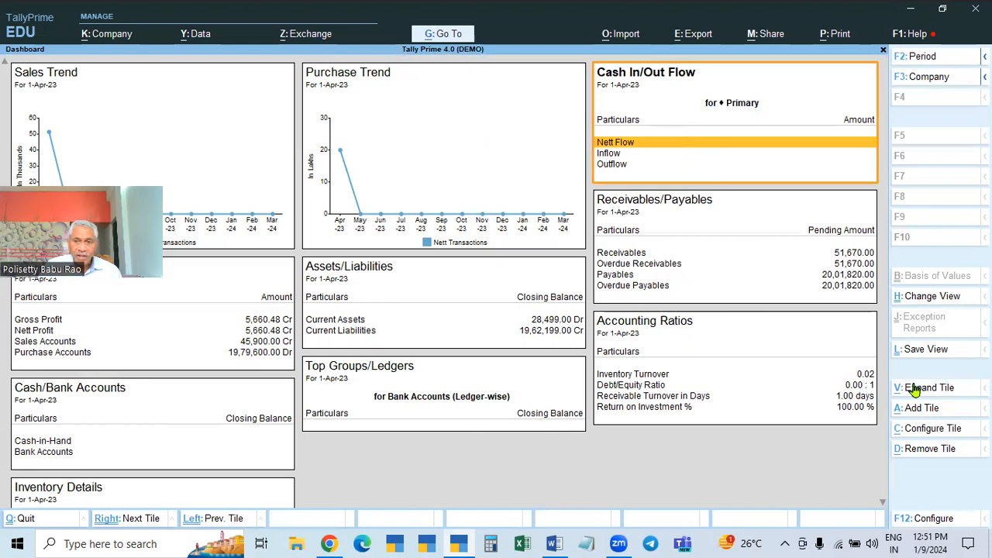
# Step: Show the inactive tiles in the tile list and add a second Trading Details tile to the Dashboard
pyautogui.click(922, 409)
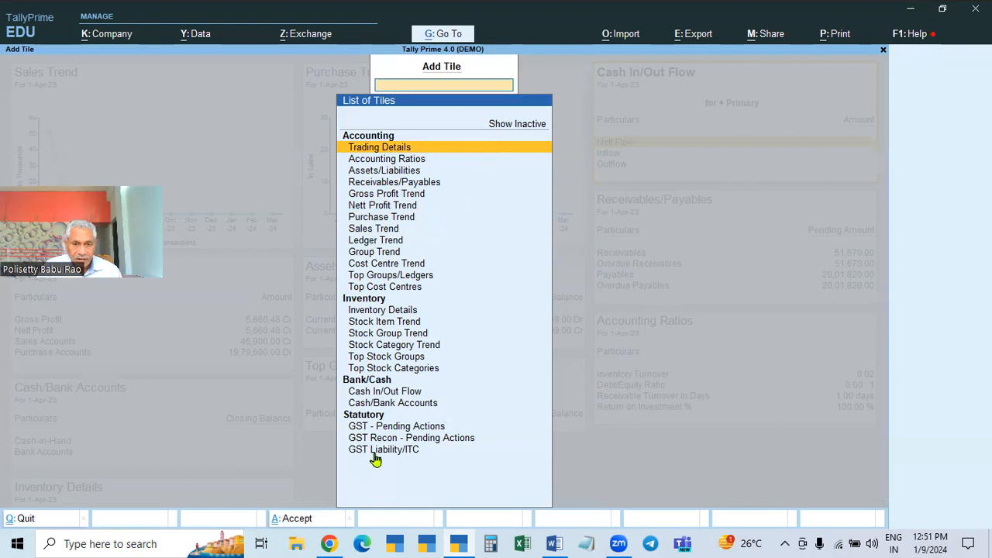
pyautogui.click(513, 127)
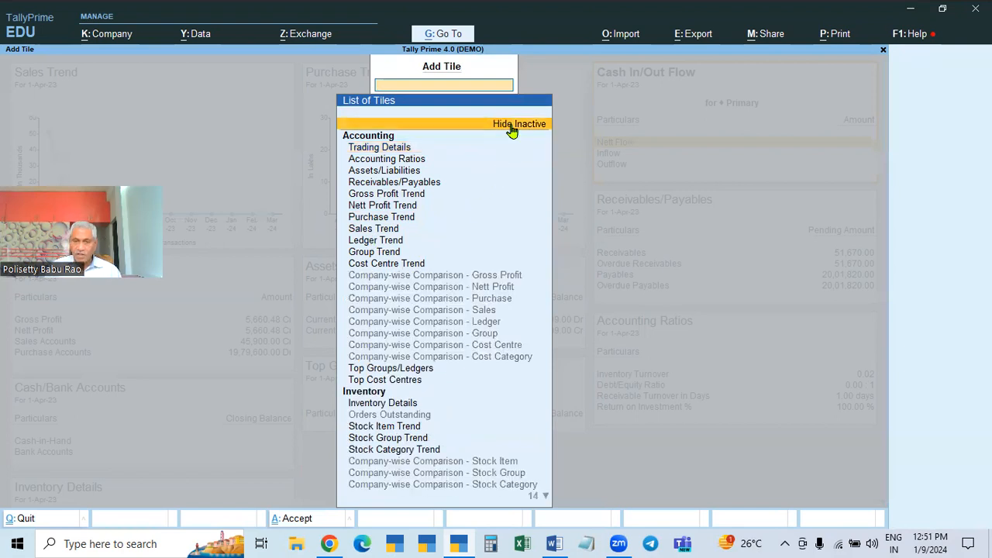
pyautogui.click(374, 151)
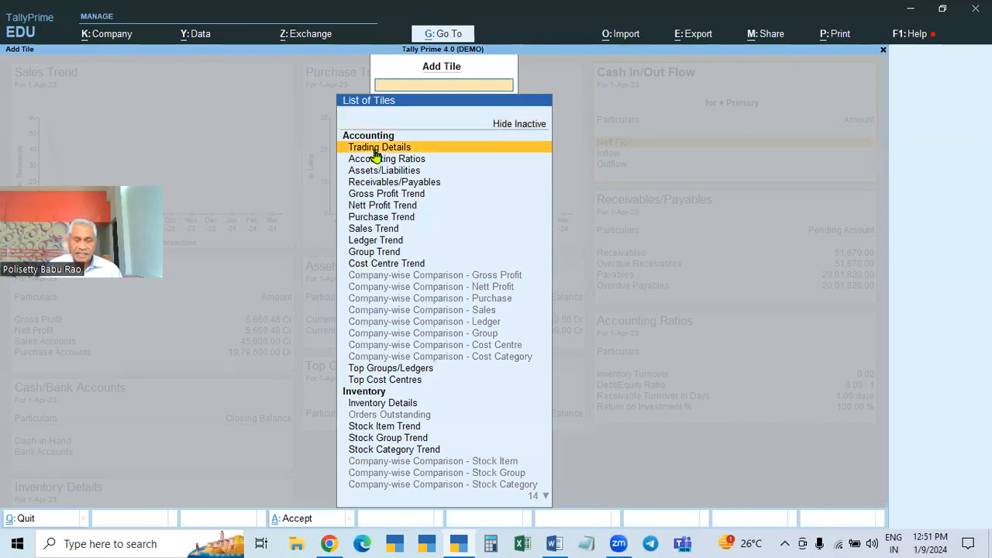
pyautogui.click(375, 151)
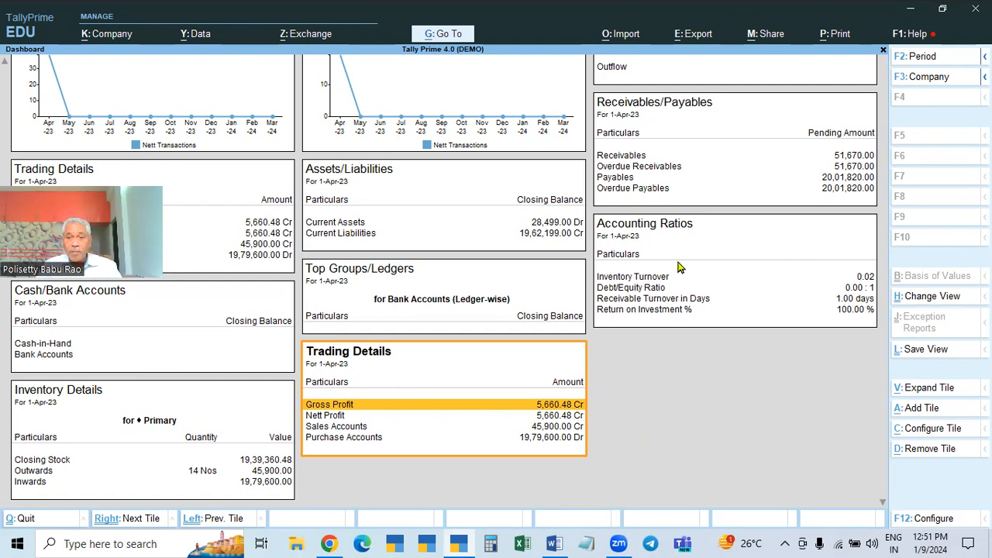
# Step: Examine the configuration options of the newly added Trading Details tile and leave them without changes
pyautogui.click(928, 432)
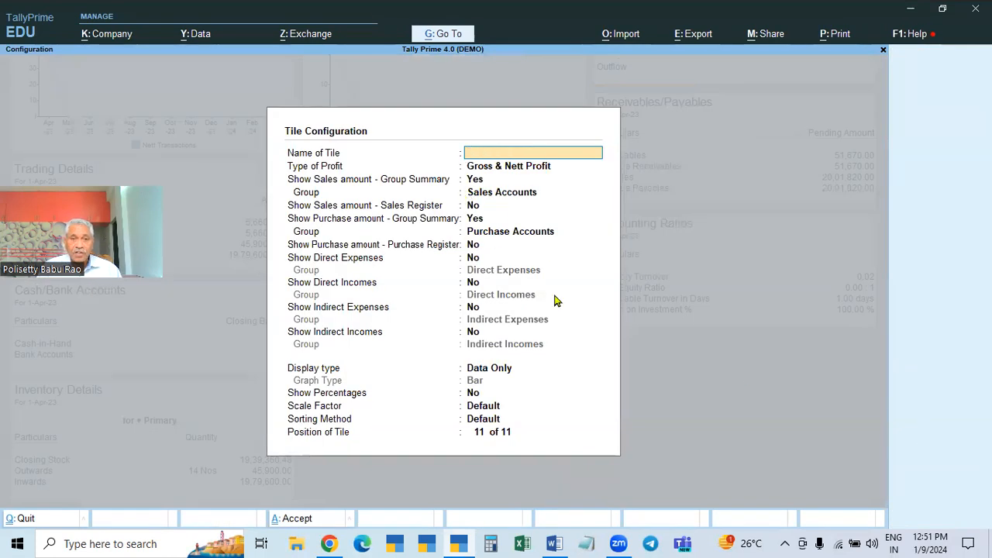
pyautogui.hotkey('ctrl', 'a')
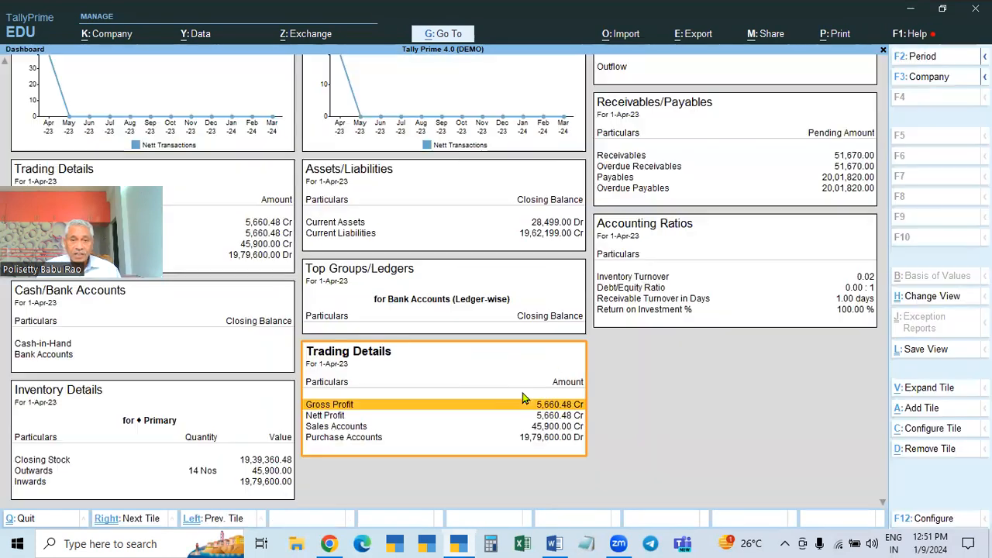
pyautogui.click(928, 431)
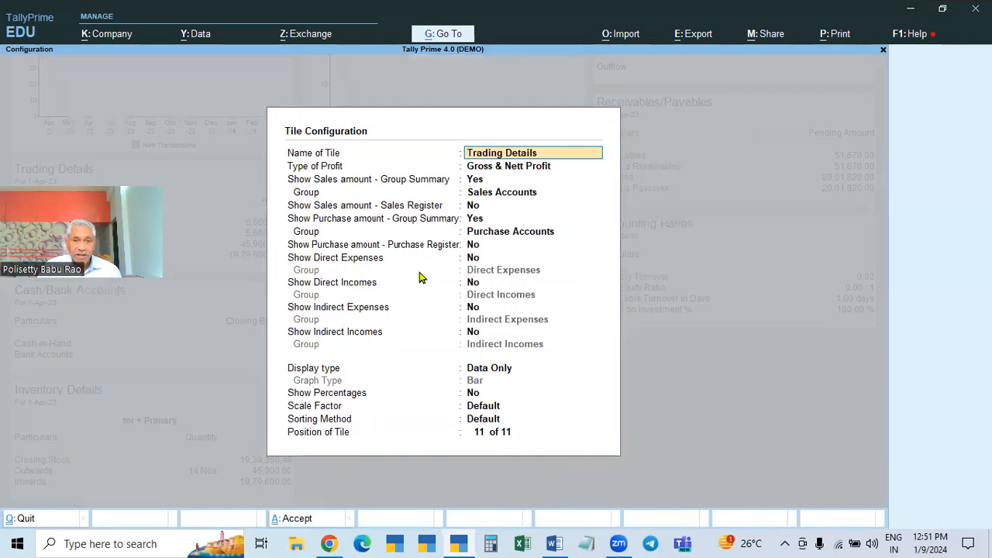
pyautogui.press('Escape')
pyautogui.press('Escape')
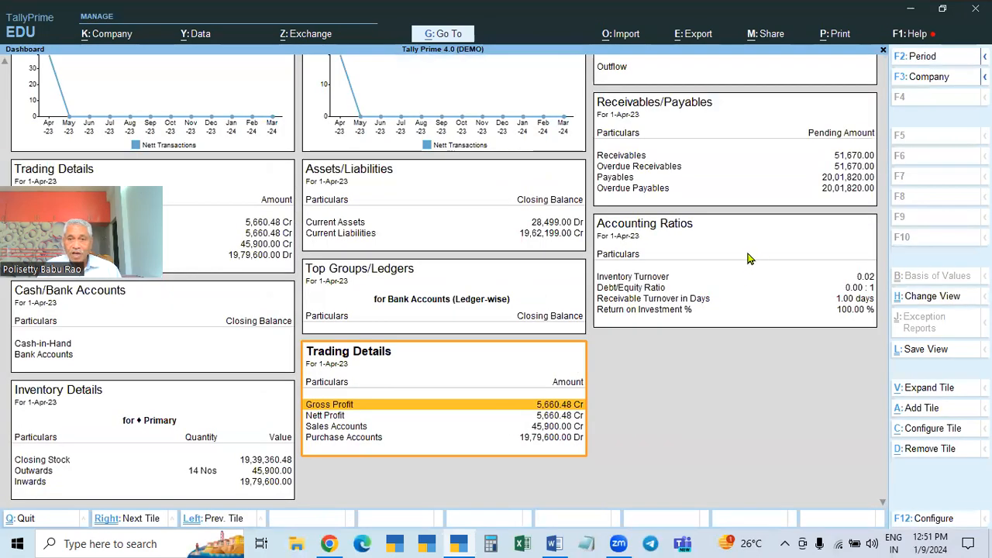
# Step: Examine the Receivables/Payables tile's configuration and its available scale factors, and return to the Dashboard without changes
pyautogui.click(696, 153)
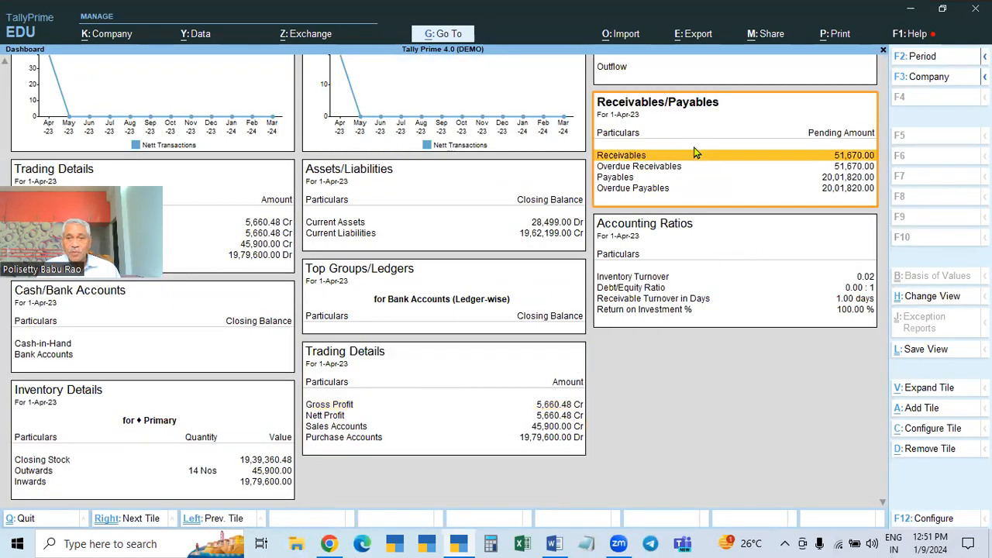
pyautogui.click(927, 429)
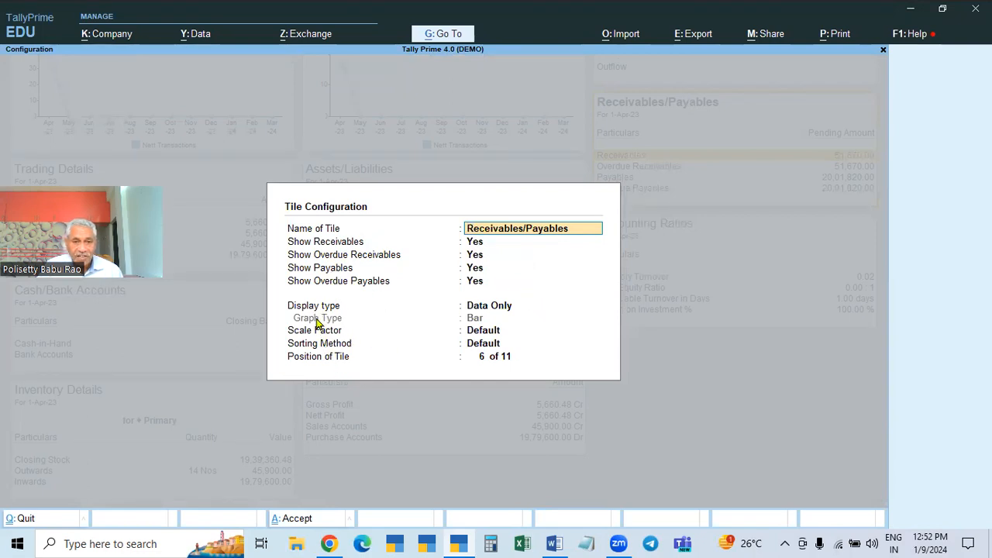
pyautogui.click(487, 332)
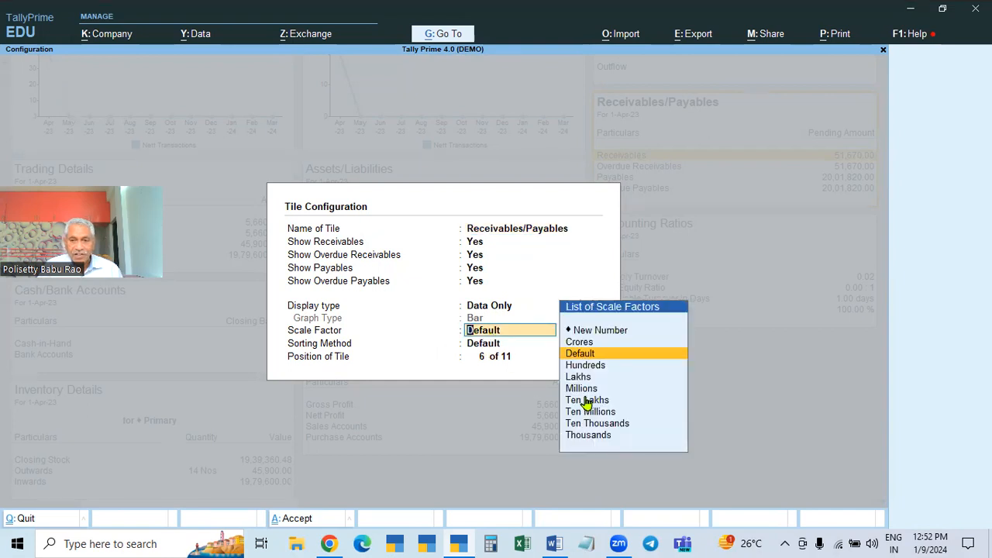
pyautogui.click(737, 352)
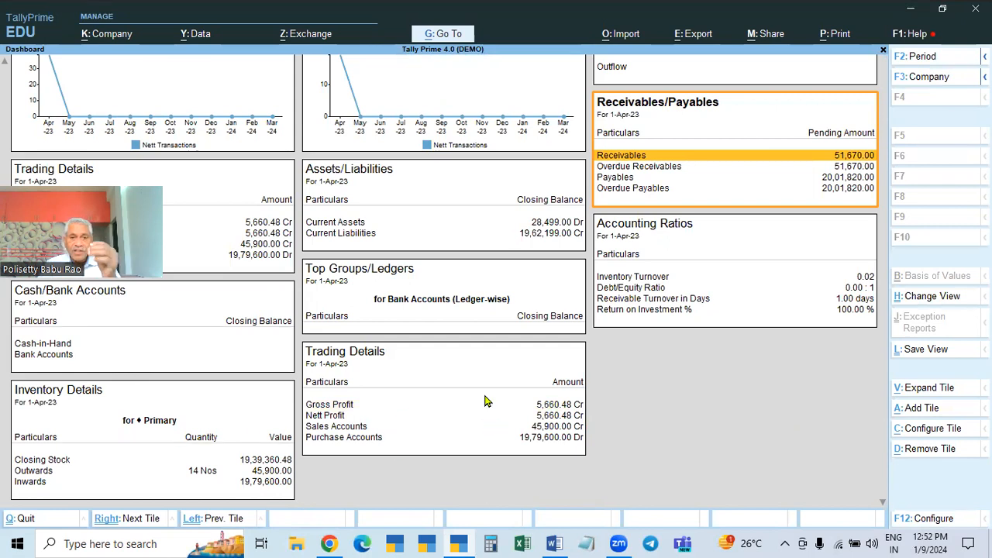
# Step: Remove the second Trading Details tile, below Top Groups/Ledgers, from the Dashboard
pyautogui.click(339, 364)
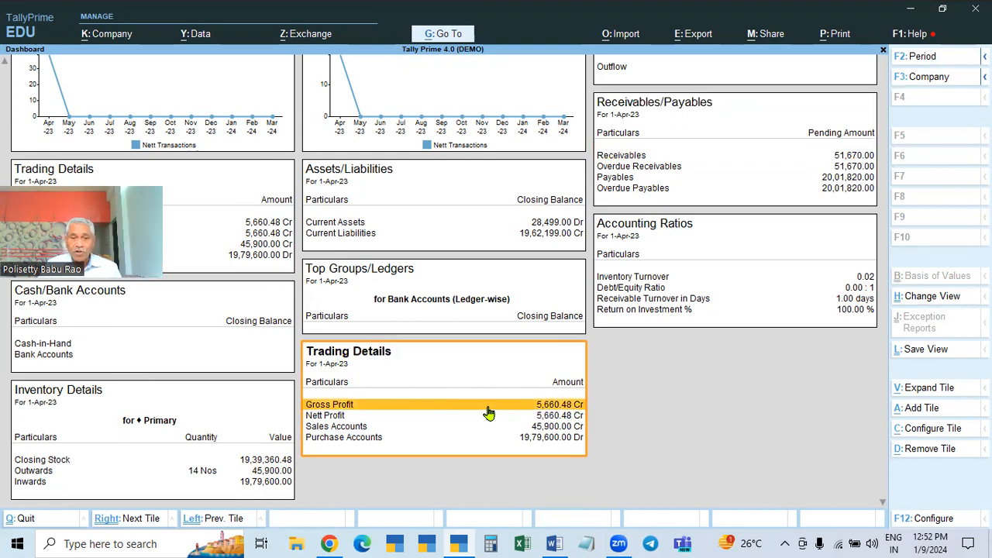
pyautogui.click(928, 456)
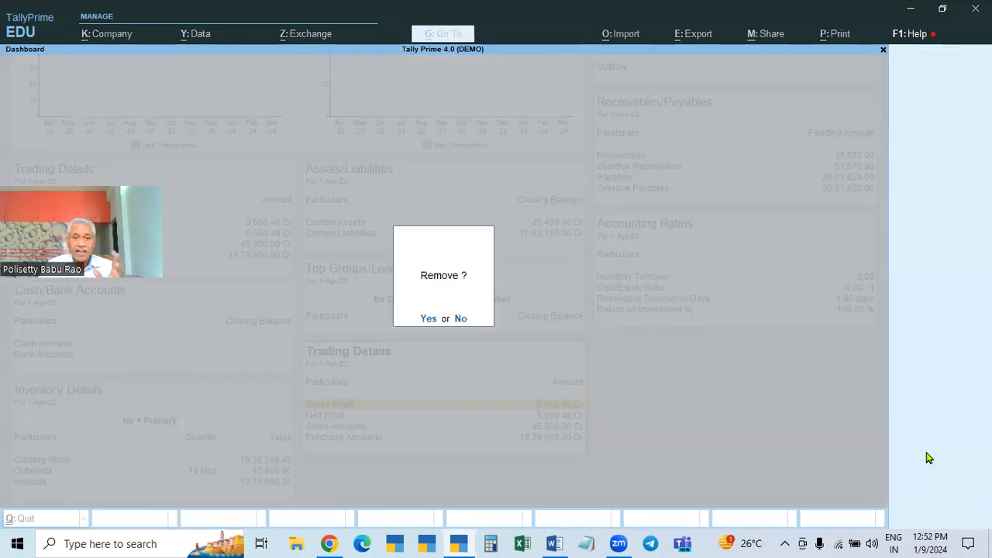
pyautogui.press('y')
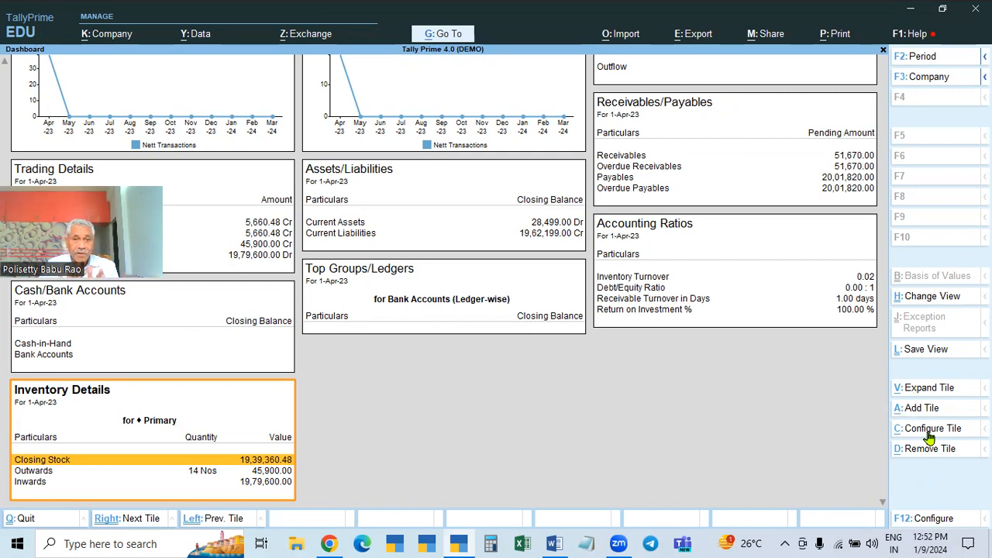
# Step: Examine the Assets/Liabilities tile's configuration options and accept them without changes
pyautogui.click(329, 194)
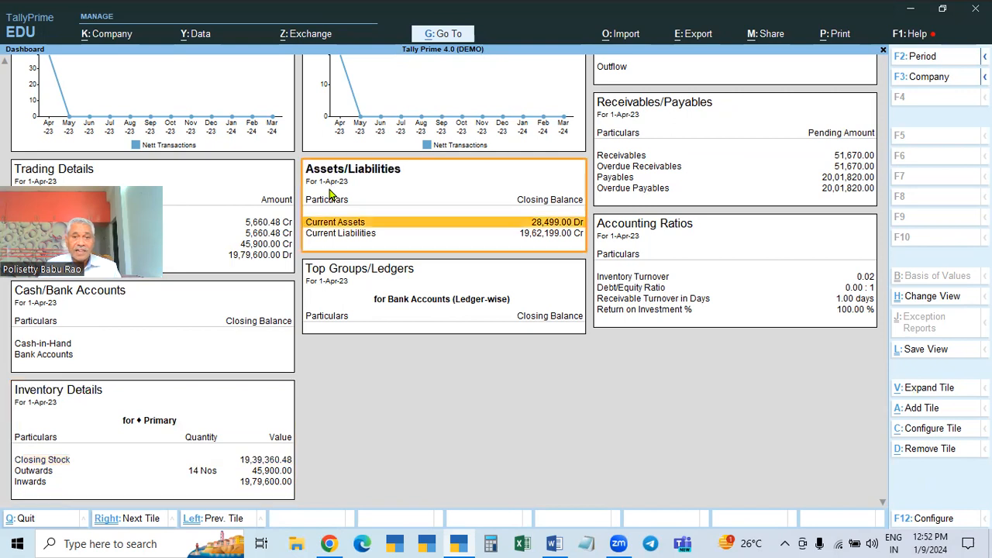
pyautogui.click(929, 436)
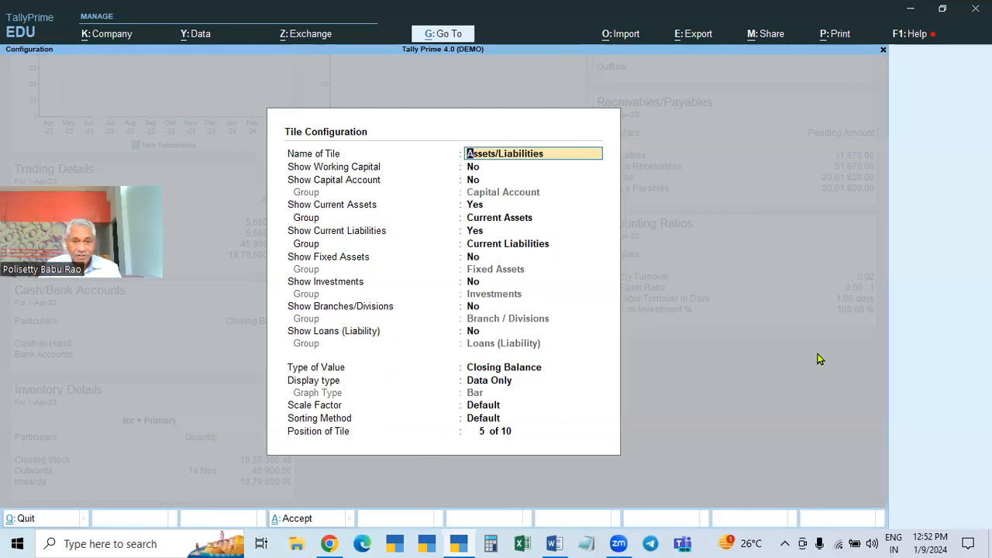
pyautogui.hotkey('ctrl', 'a')
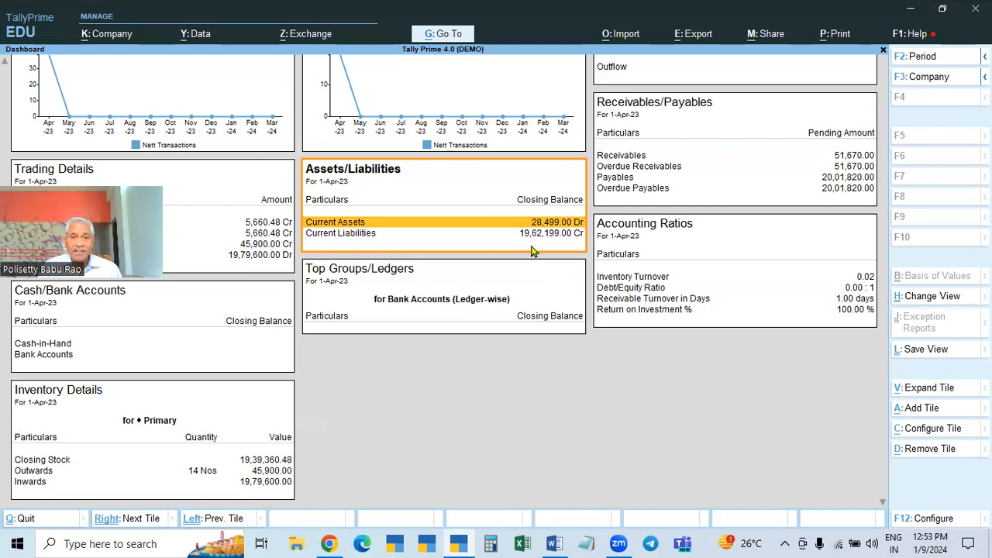
# Step: Drill down from Current Assets in the Assets/Liabilities tile to the Sundry Debtors ledgers, and return to the Dashboard
pyautogui.press('Return')
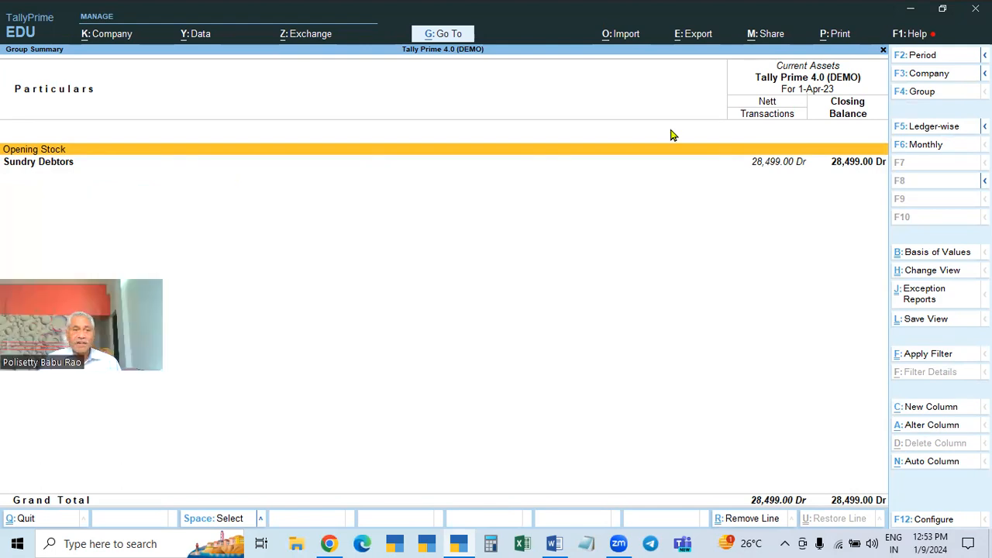
pyautogui.press('Down')
pyautogui.press('Return')
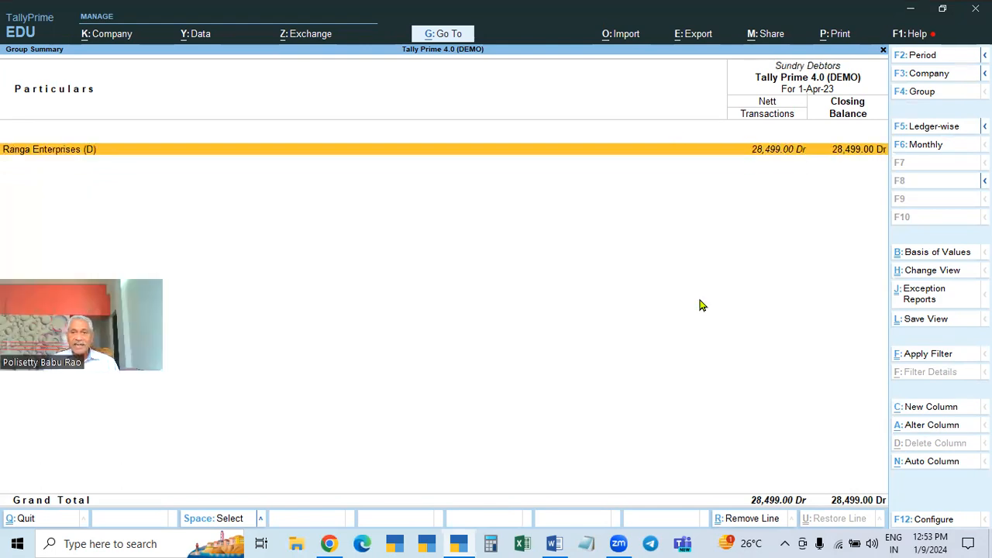
pyautogui.press('Escape')
pyautogui.press('Escape')
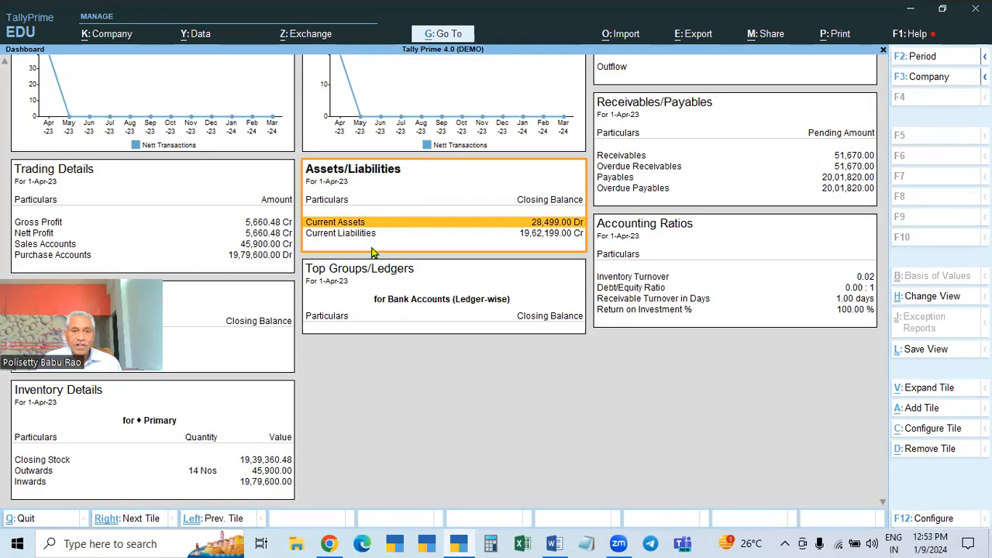
pyautogui.press('Return')
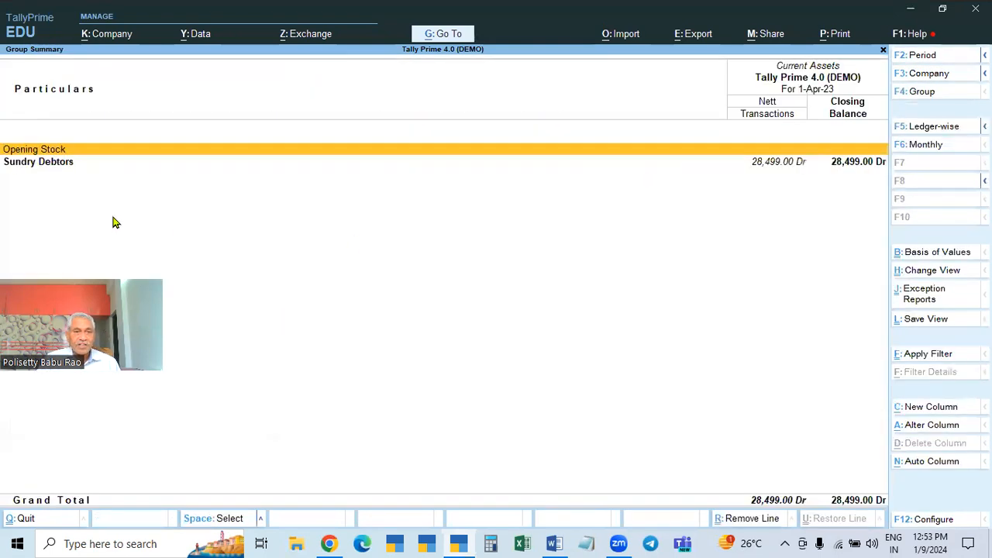
pyautogui.press('Escape')
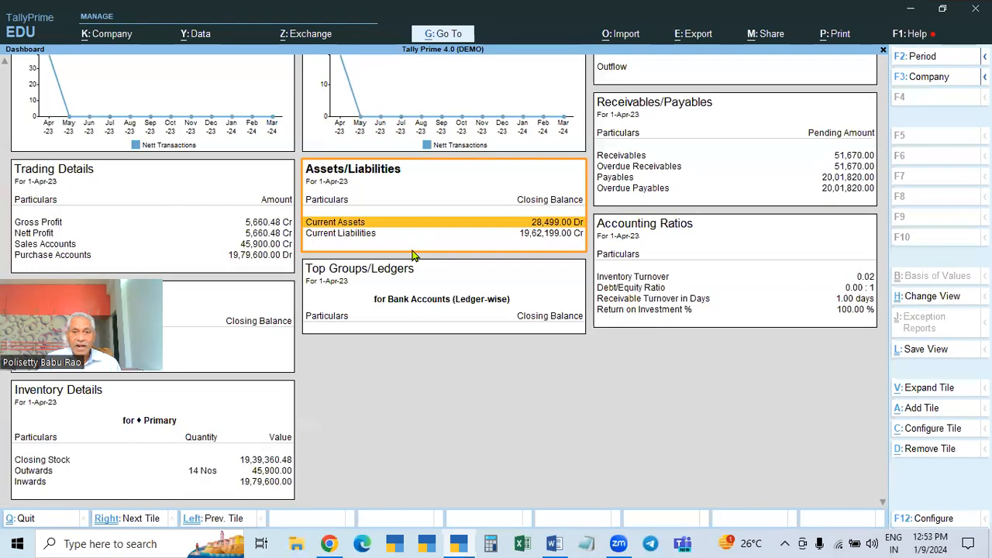
# Step: Examine the Duties & Taxes and Sundry Creditors ledgers under Current Liabilities, and return to the Dashboard without quitting it
pyautogui.doubleClick(324, 238)
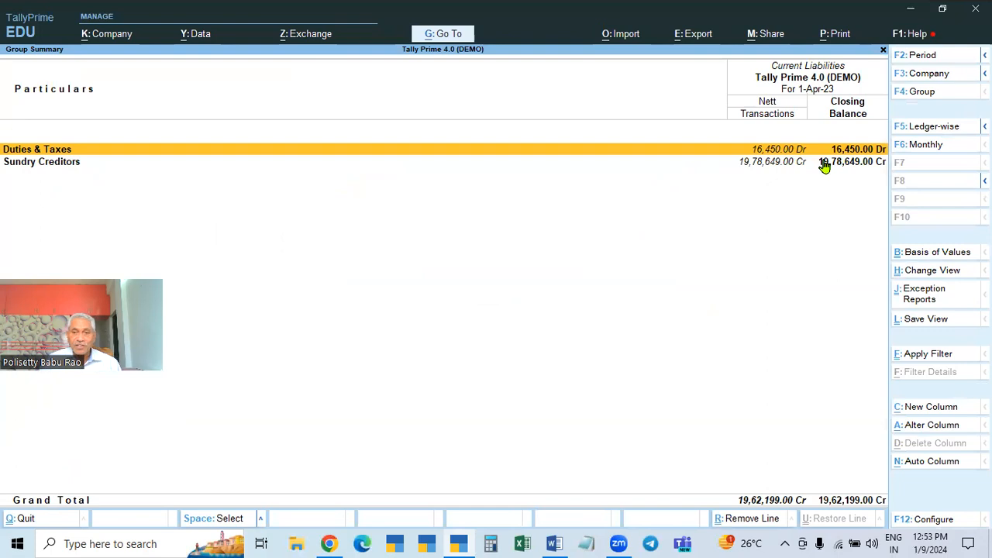
pyautogui.press('Return')
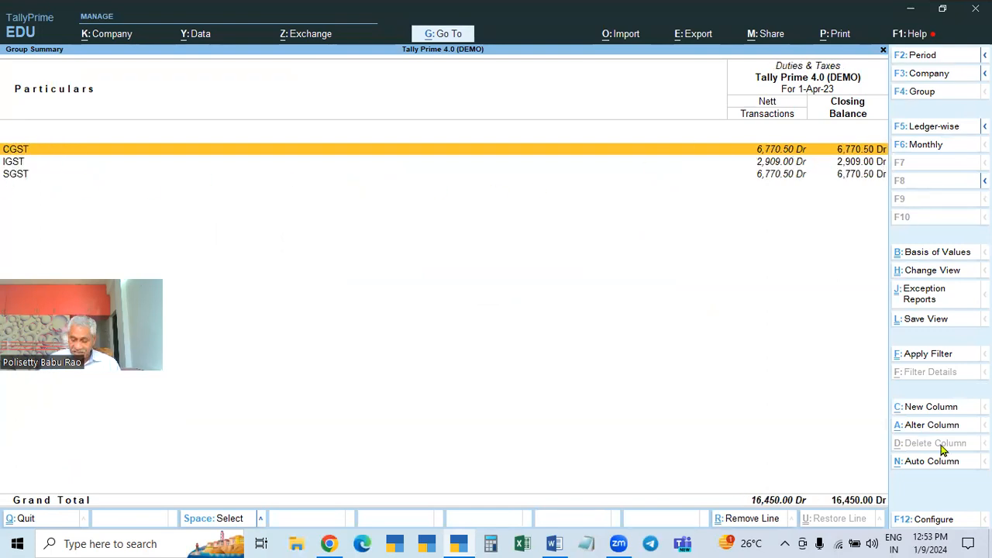
pyautogui.press('Escape')
pyautogui.press('Down')
pyautogui.press('Return')
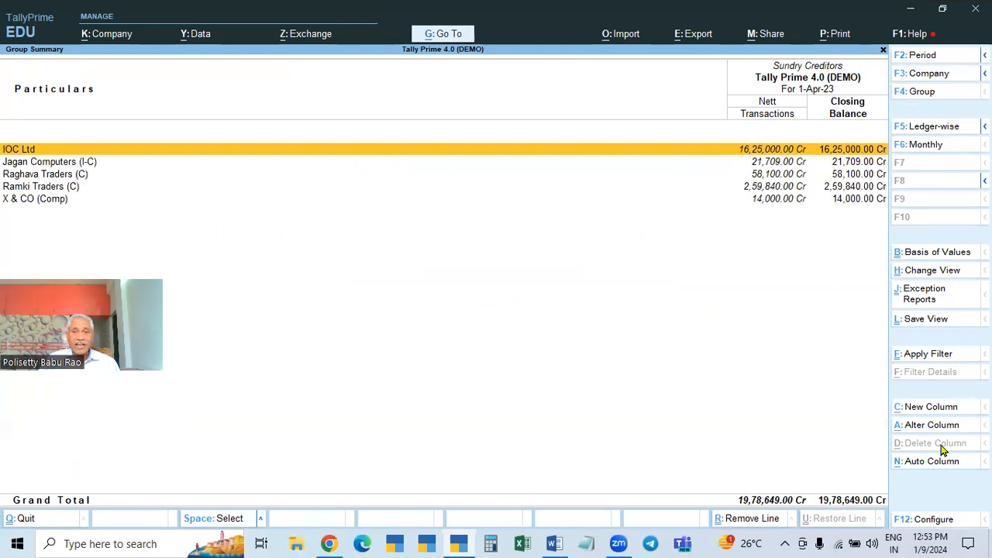
pyautogui.press('Escape')
pyautogui.press('Escape')
pyautogui.press('Escape')
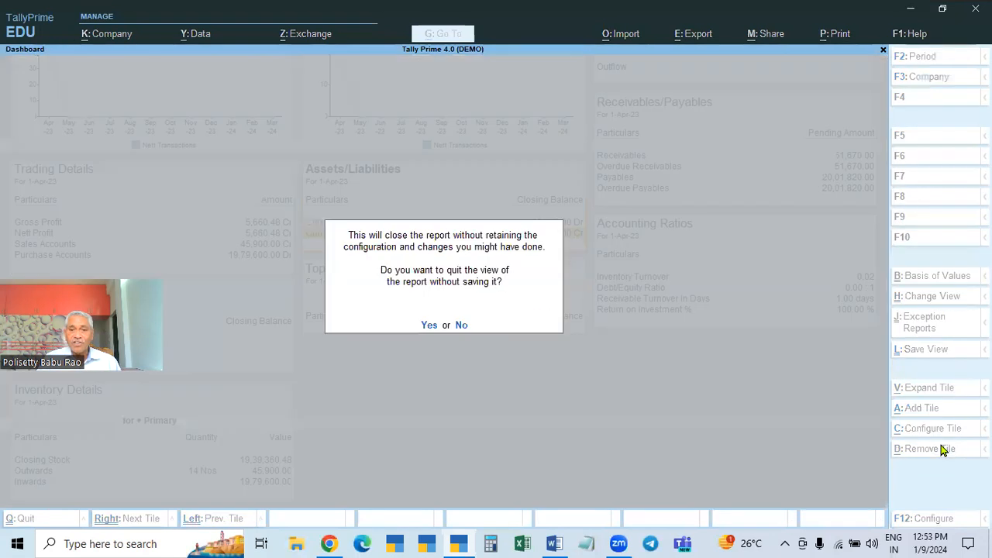
pyautogui.press('n')
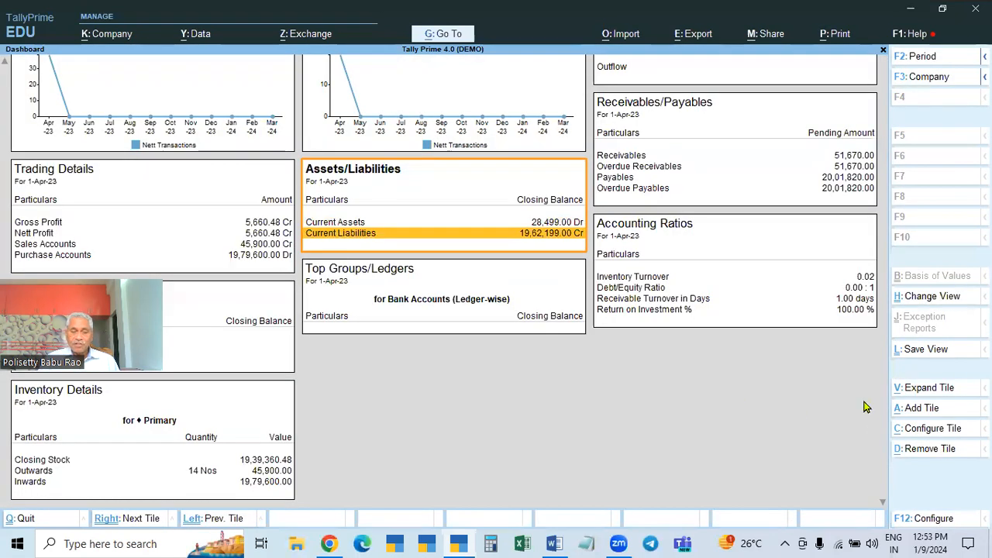
# Step: Switch to the Word document and review the Release 4.0 feature list around printing previous and current balances in invoices
pyautogui.click(553, 543)
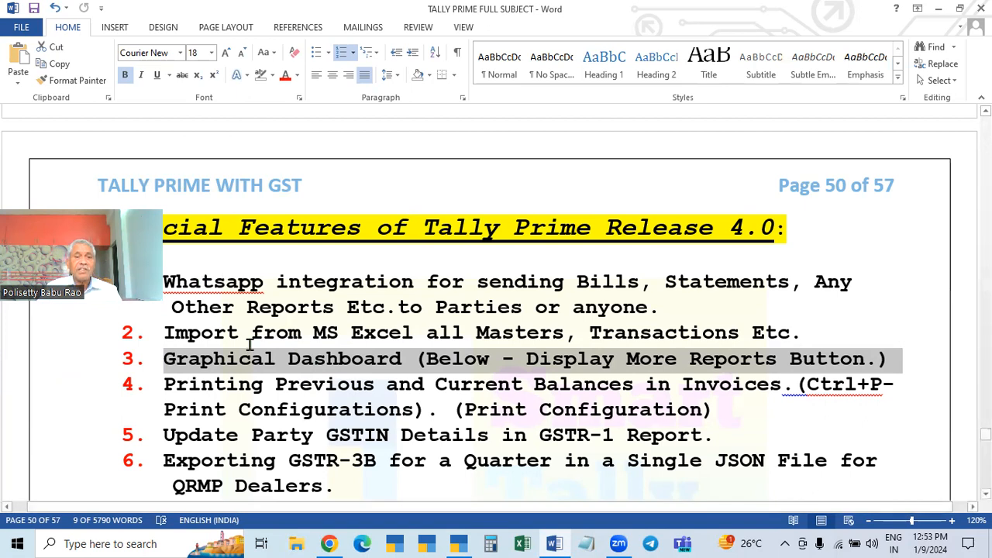
pyautogui.scroll(-2, 277, 366)
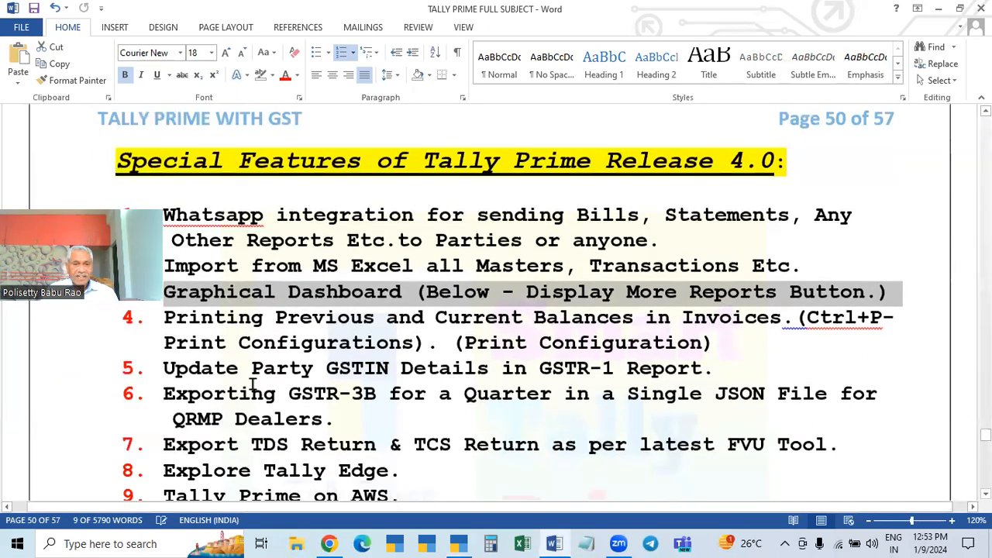
pyautogui.scroll(1, 184, 327)
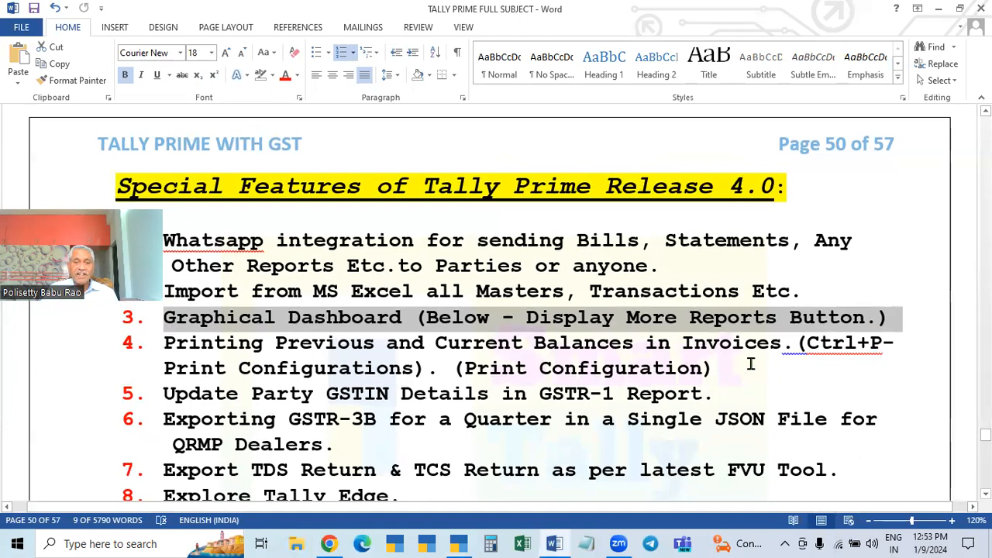
# Step: Switch back to TallyPrime, quit the Dashboard without saving its view, and open the Day Book
pyautogui.hotkey('alt', 'Tab')
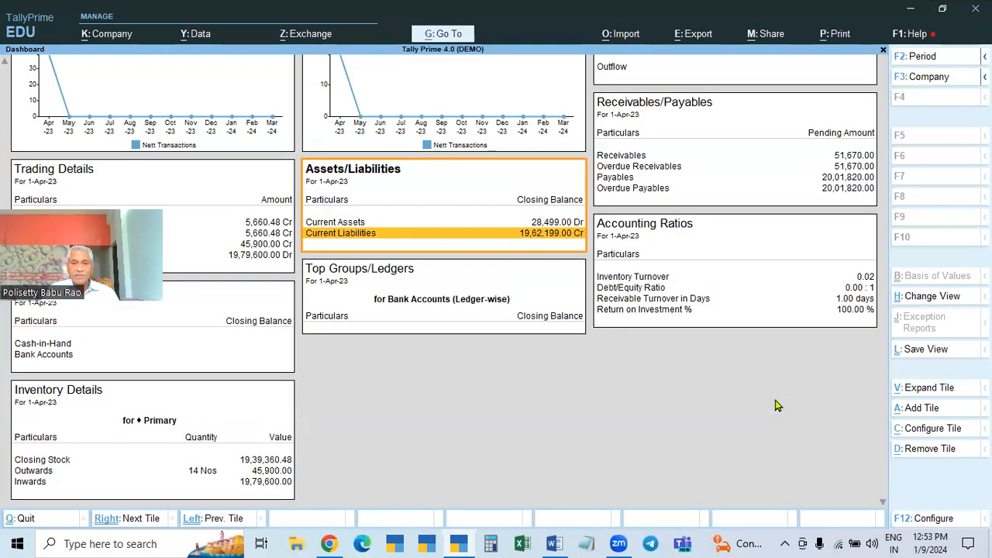
pyautogui.press('Escape')
pyautogui.press('Return')
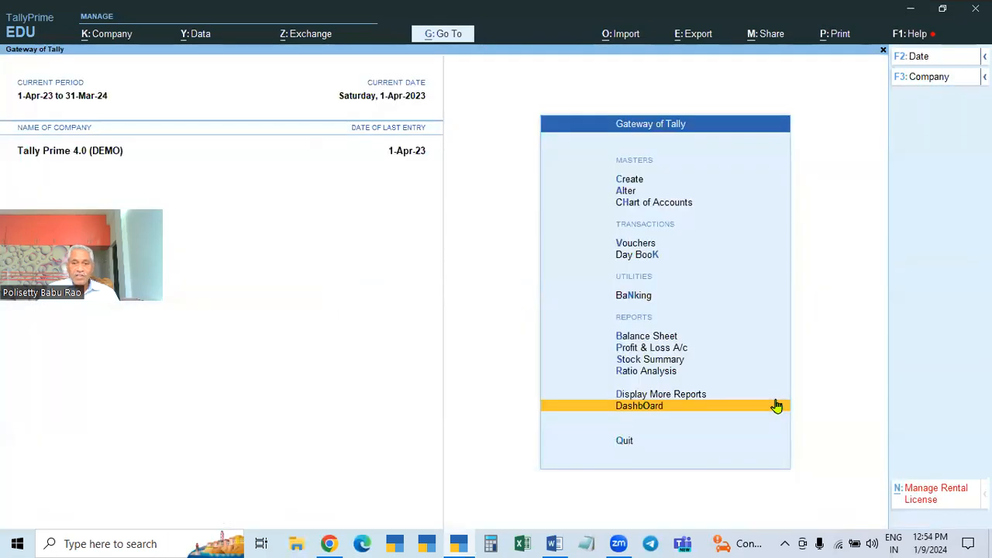
pyautogui.click(643, 257)
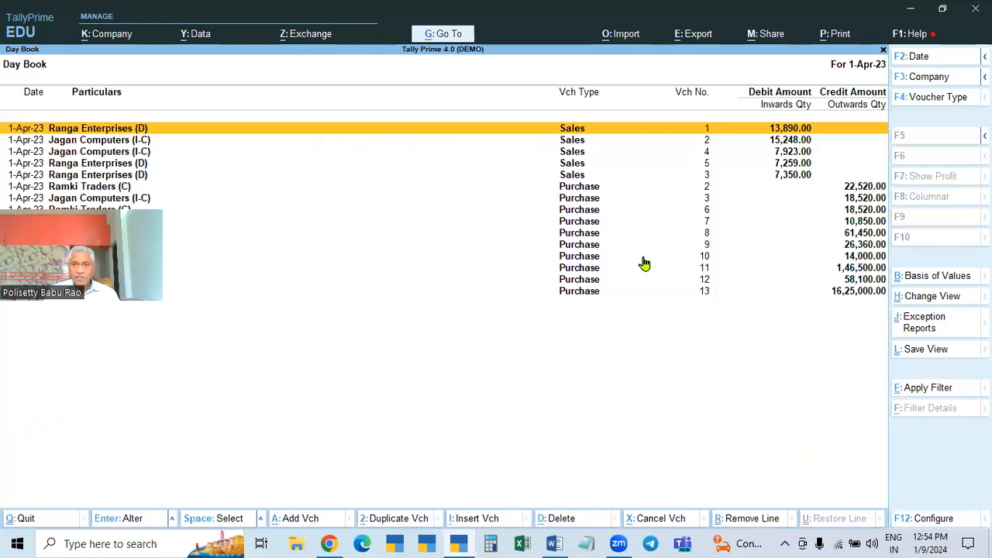
pyautogui.press('Down')
pyautogui.press('Return')
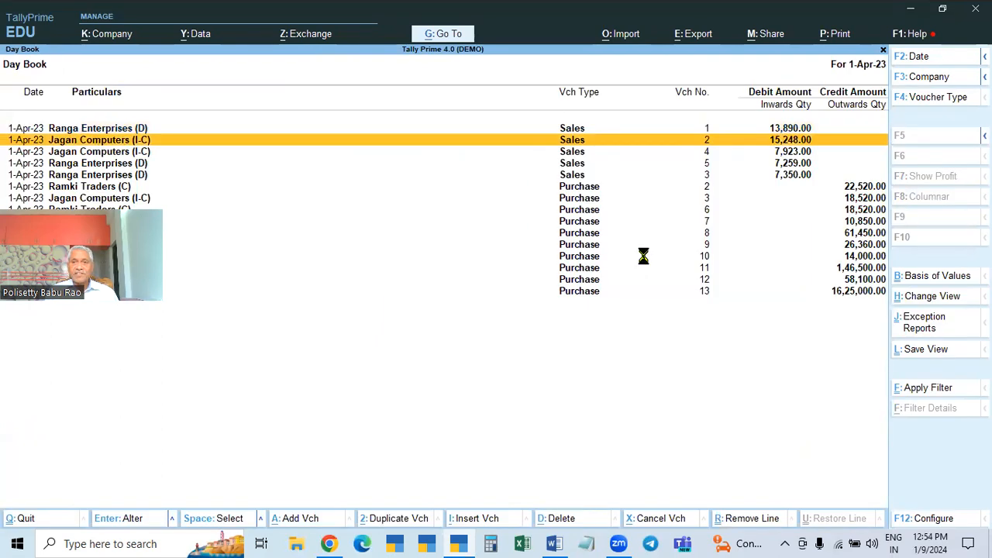
pyautogui.press('Escape')
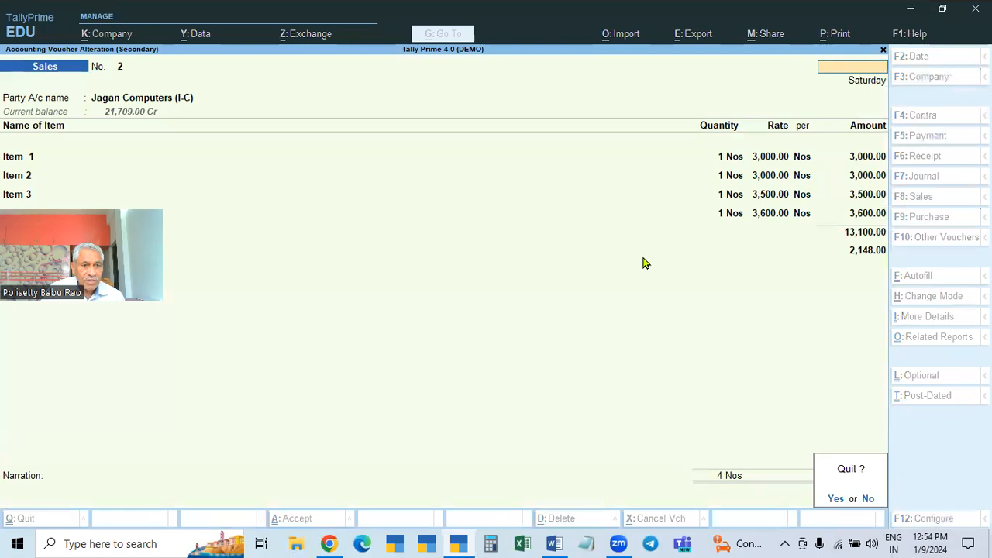
pyautogui.press('y')
# Step: Open sales voucher no. 4 for Jagan Computers (I-C) from the Day Book and preview its printed tax invoice
pyautogui.press('Down')
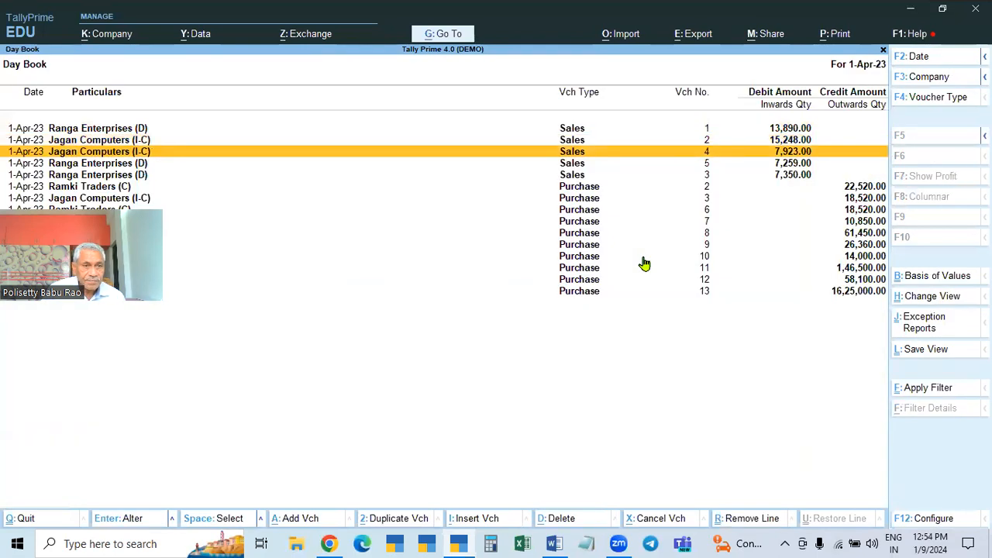
pyautogui.press('Return')
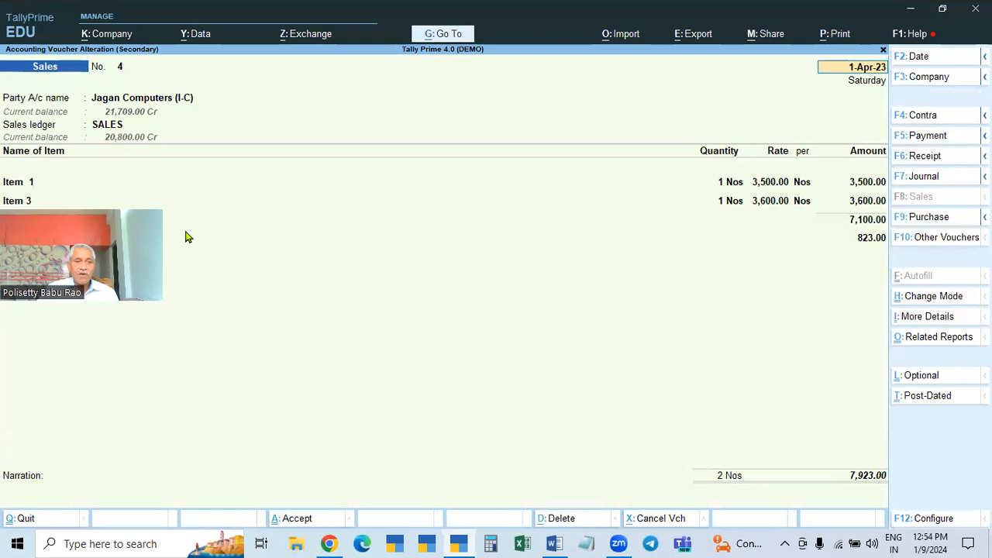
pyautogui.press('ctrl')
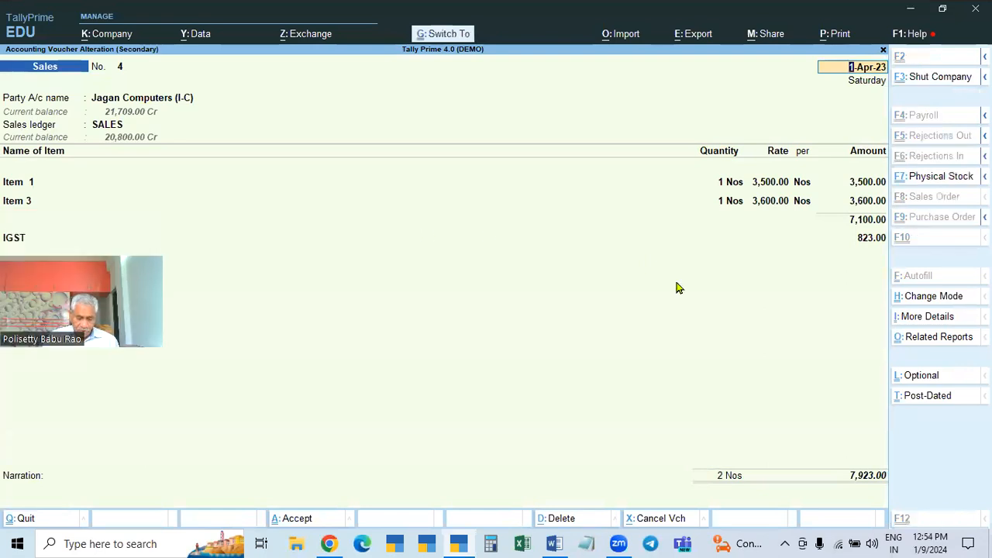
pyautogui.hotkey('ctrl', 'p')
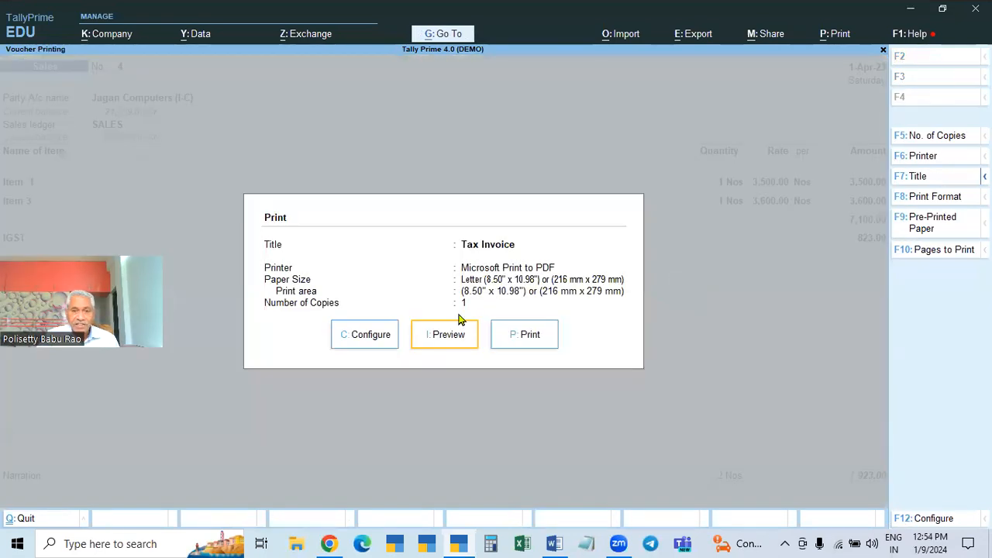
pyautogui.click(446, 338)
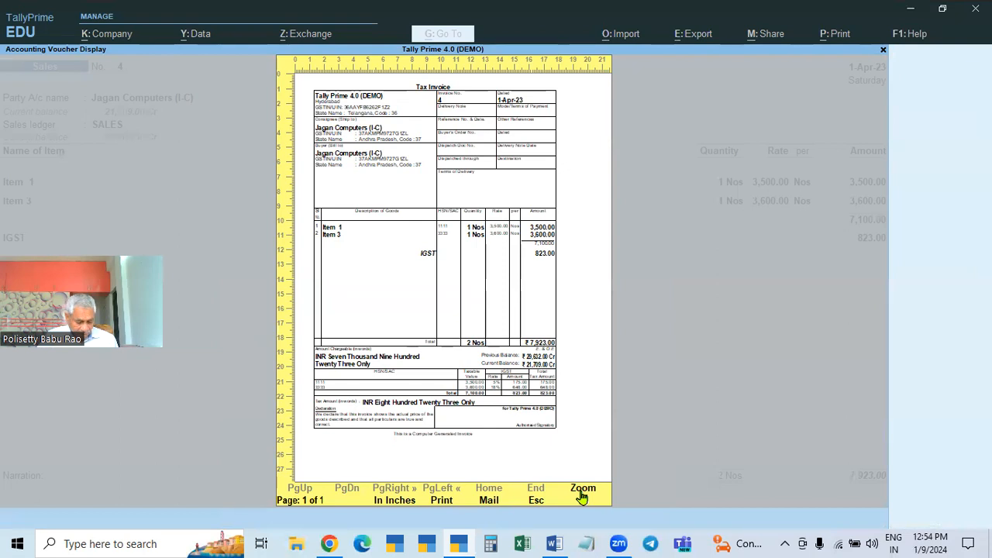
# Step: Zoom into the invoice preview and examine the Previous Balance and Current Balance lines below the total
pyautogui.click(583, 491)
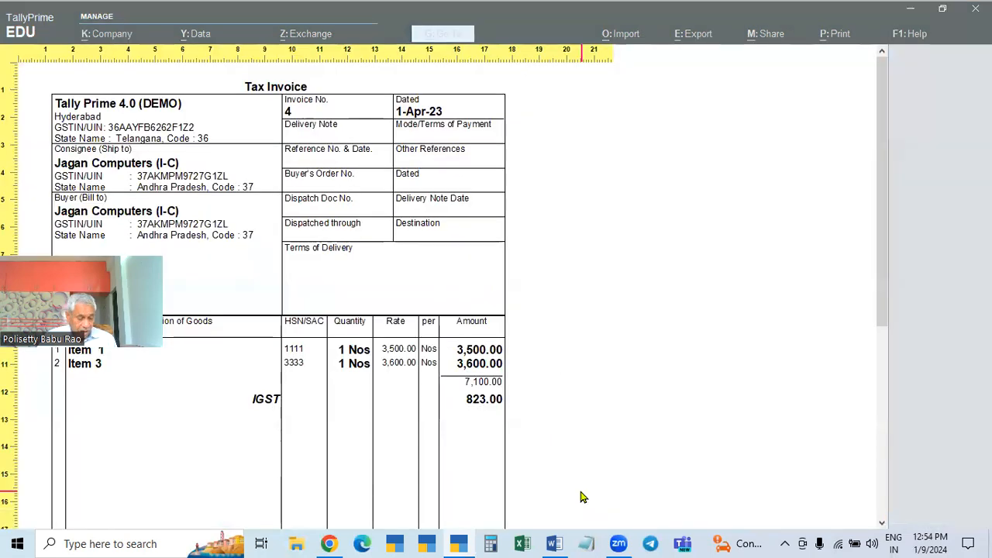
pyautogui.click(583, 497)
pyautogui.click(583, 497)
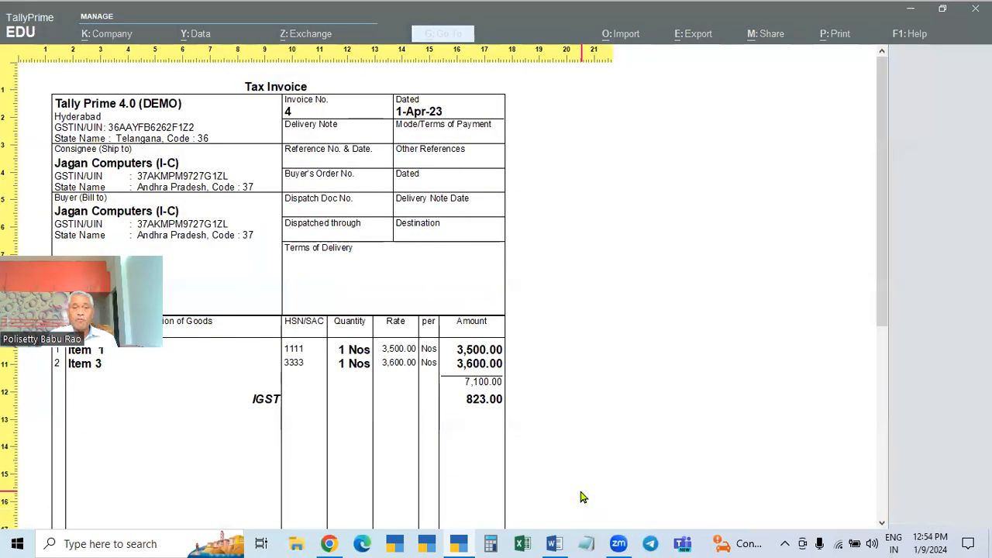
pyautogui.scroll(-5, 394, 494)
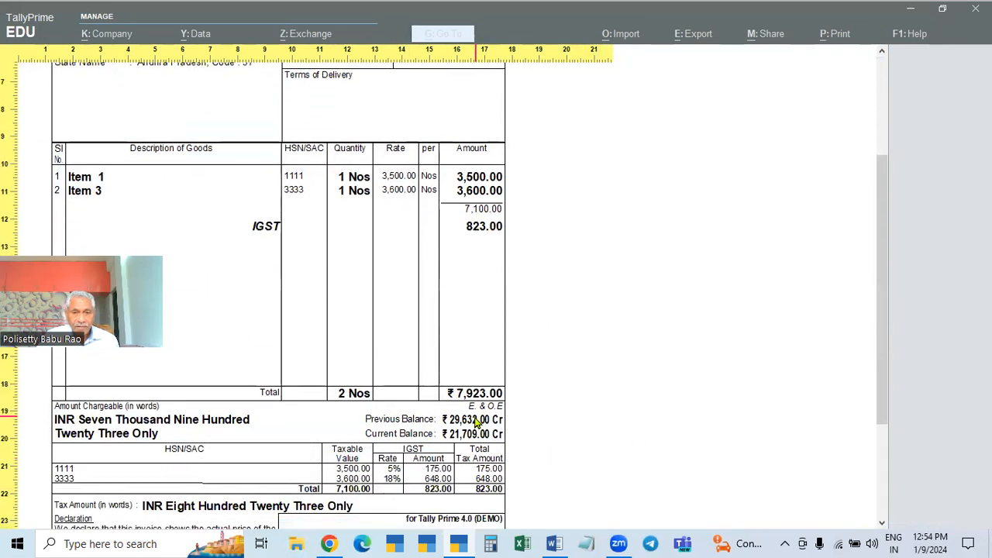
pyautogui.click(475, 421)
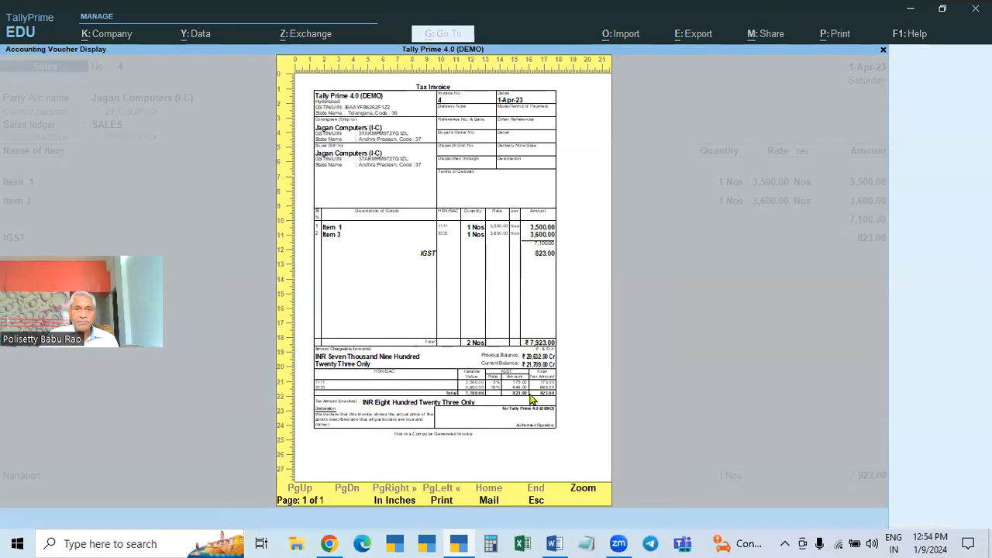
# Step: Turn off Show Previous and Current Balances of Ledger in the invoice's print configuration and preview the invoice again
pyautogui.press('Escape')
pyautogui.click(371, 338)
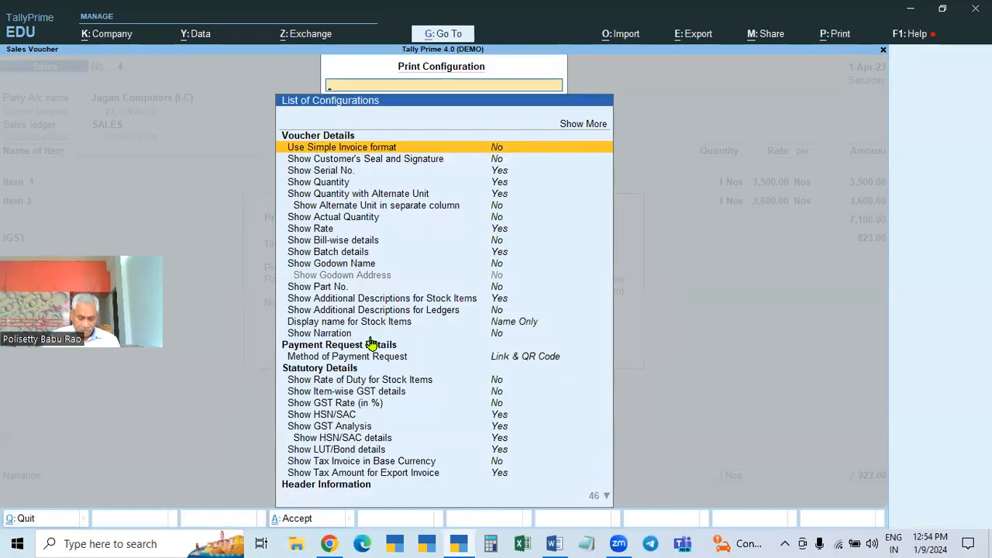
pyautogui.write('PAY')
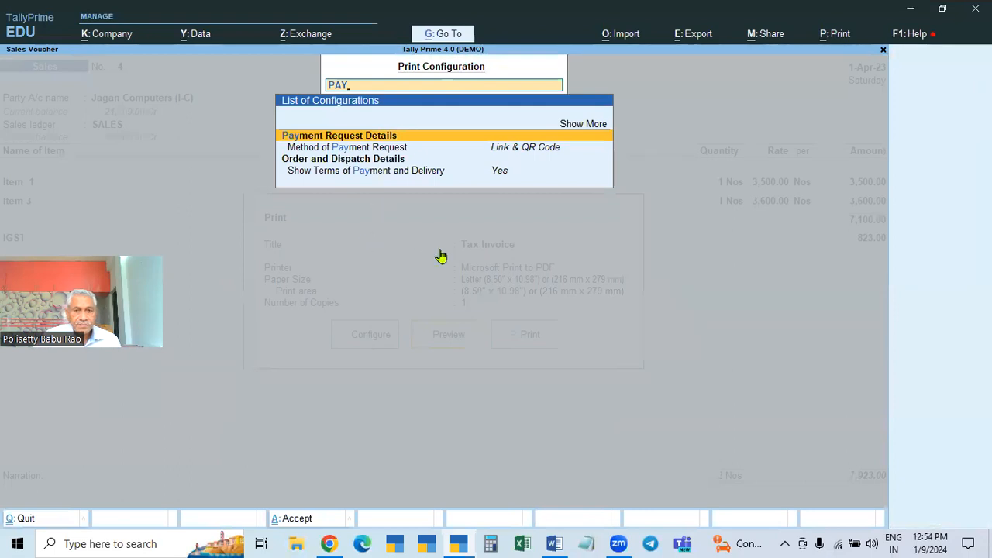
pyautogui.press('BackSpace')
pyautogui.press('BackSpace')
pyautogui.press('BackSpace')
pyautogui.write('PRE')
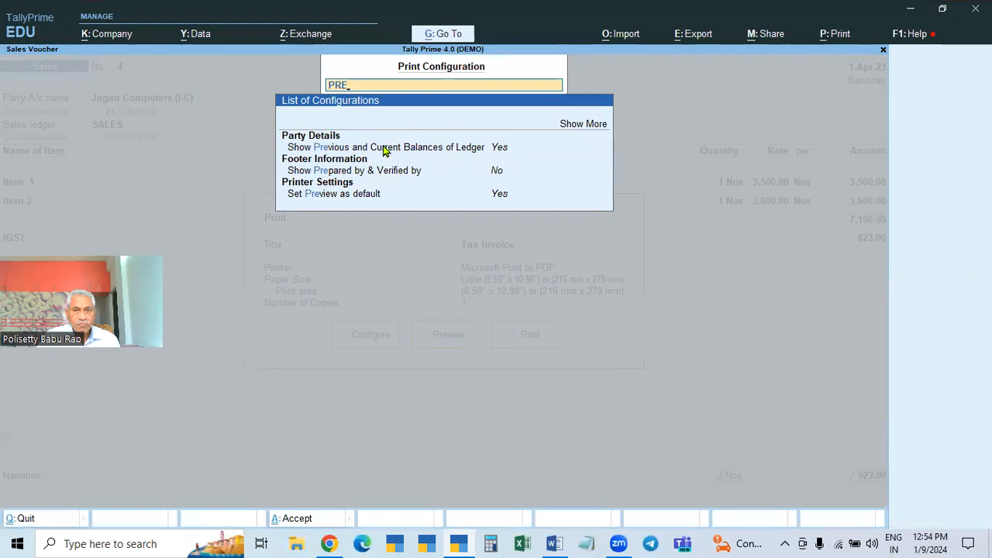
pyautogui.click(383, 148)
pyautogui.press('Escape')
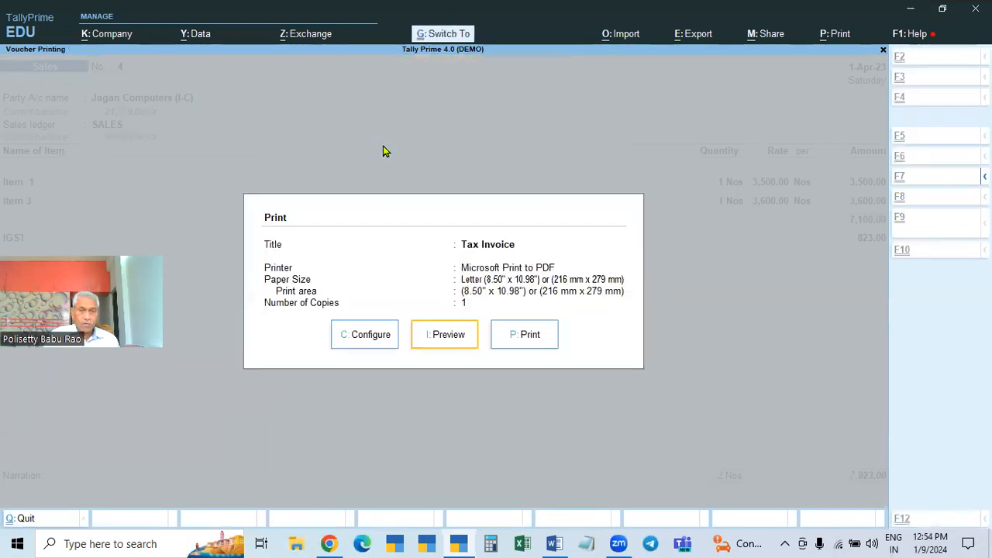
pyautogui.click(436, 340)
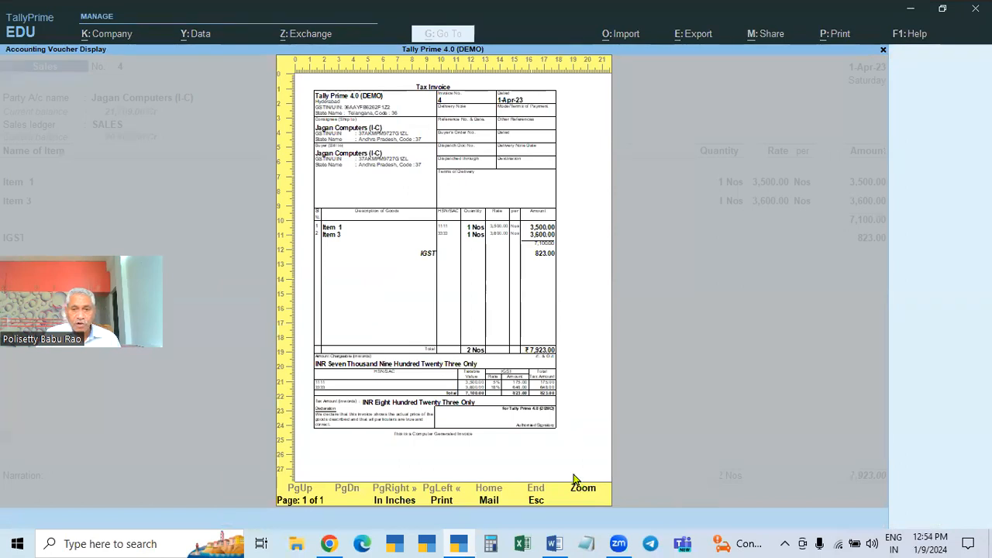
# Step: Zoom into the invoice preview to check the area below the total, and return to the print settings
pyautogui.click(581, 492)
pyautogui.scroll(-5, 522, 432)
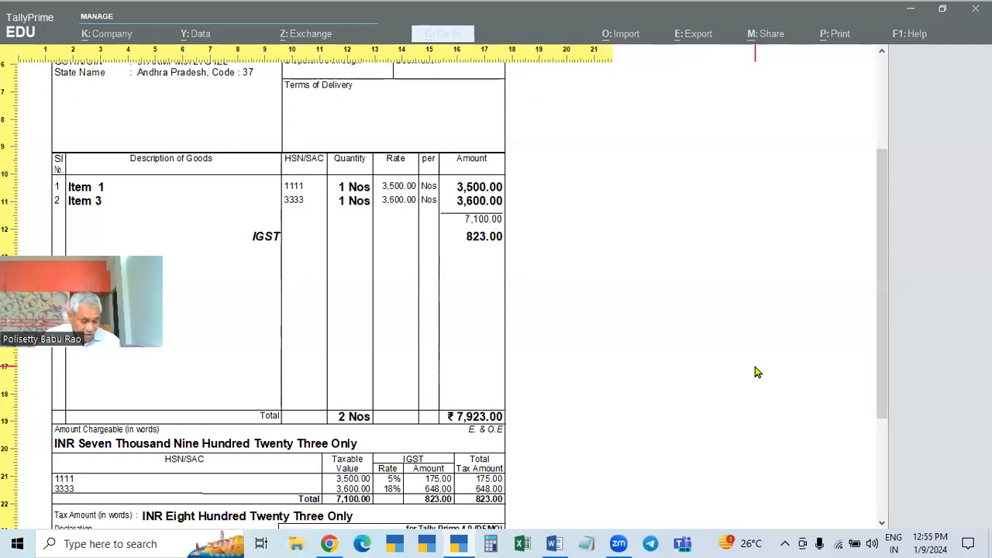
pyautogui.press('Escape')
pyautogui.press('Escape')
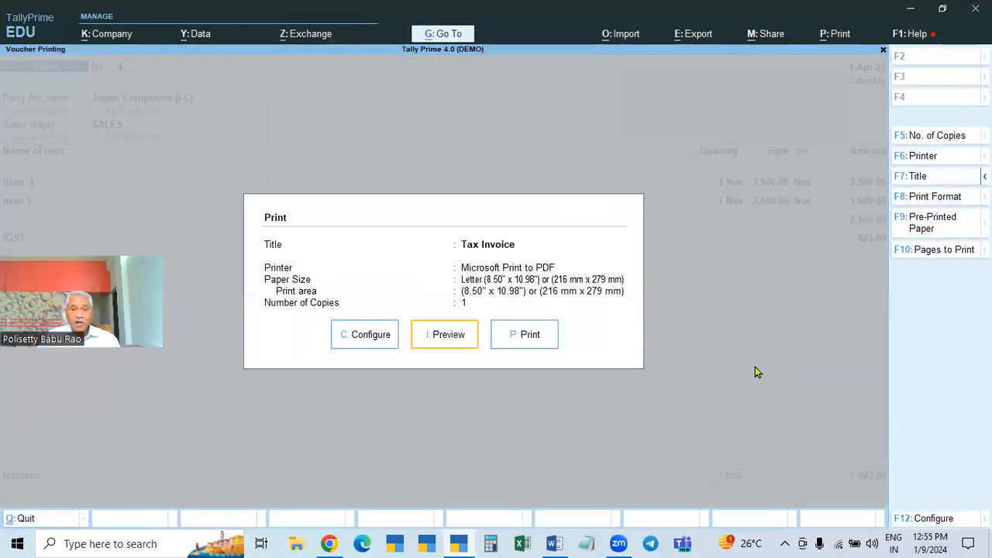
# Step: Set Show Previous and Current Balances of Ledger to Yes in the invoice's print configuration and preview the invoice again
pyautogui.click(365, 343)
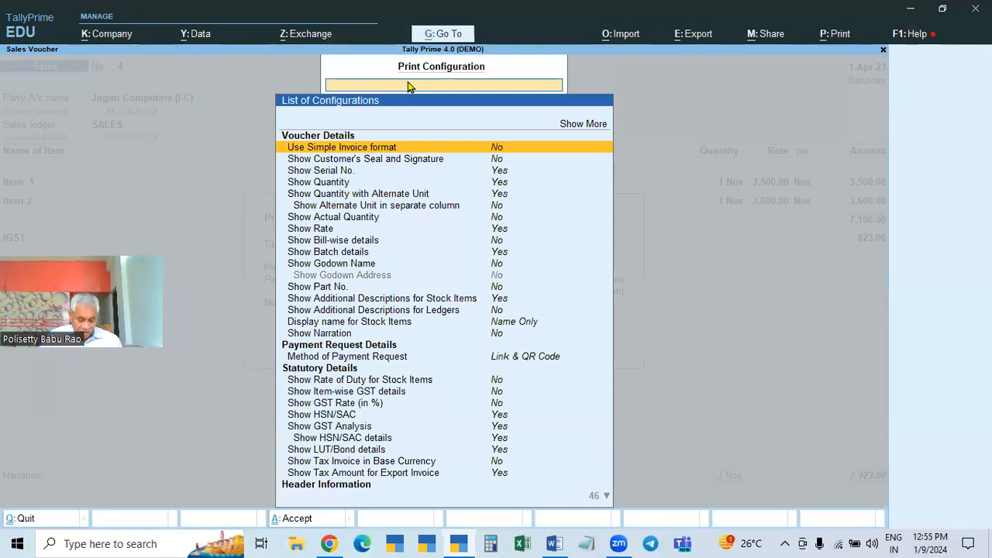
pyautogui.write('PRE')
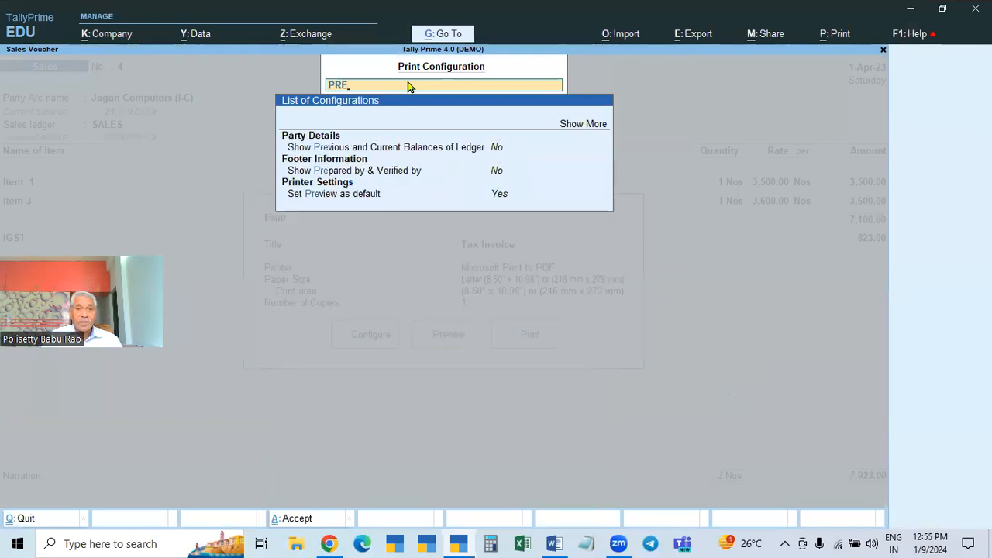
pyautogui.write('V')
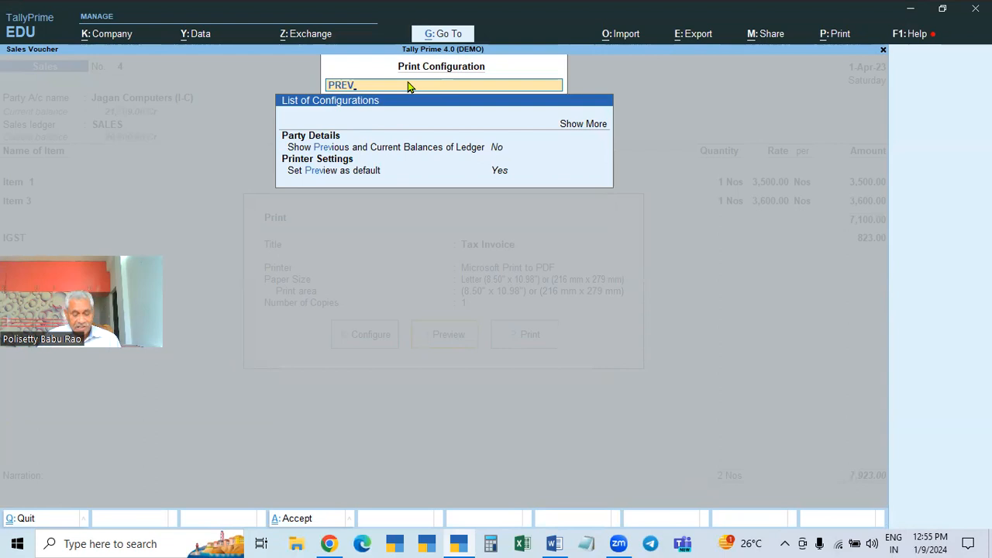
pyautogui.press('BackSpace')
pyautogui.press('BackSpace')
pyautogui.press('BackSpace')
pyautogui.press('BackSpace')
pyautogui.write('BAL')
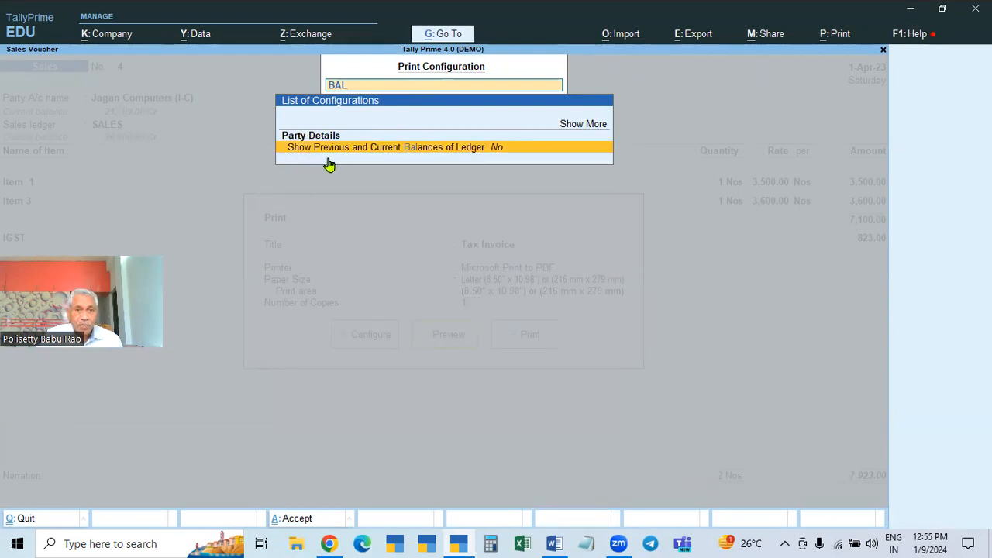
pyautogui.click(510, 153)
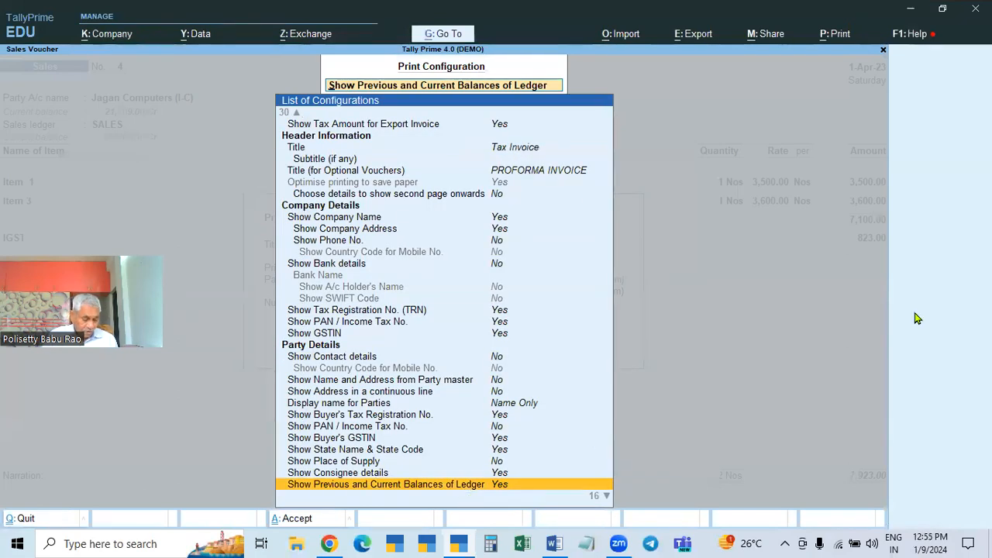
pyautogui.press('Escape')
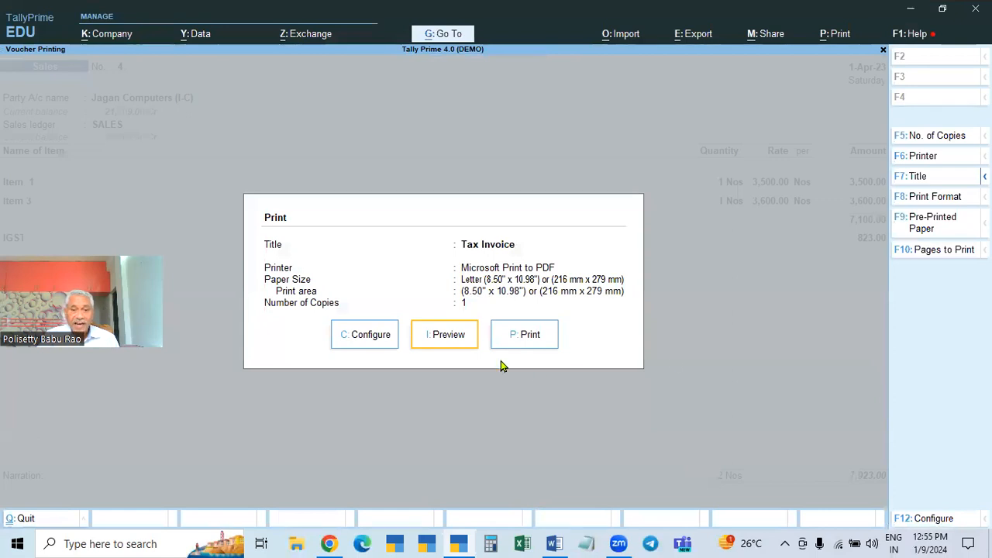
pyautogui.click(437, 340)
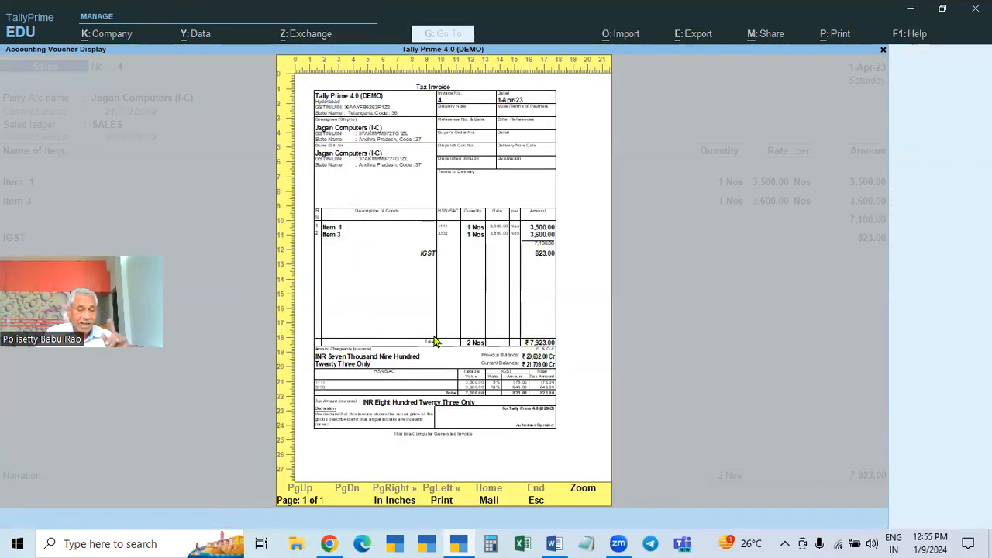
# Step: Zoom into the invoice preview and examine the total, the Previous Balance and Current Balance lines, and the party details
pyautogui.click(583, 489)
pyautogui.scroll(-5, 553, 423)
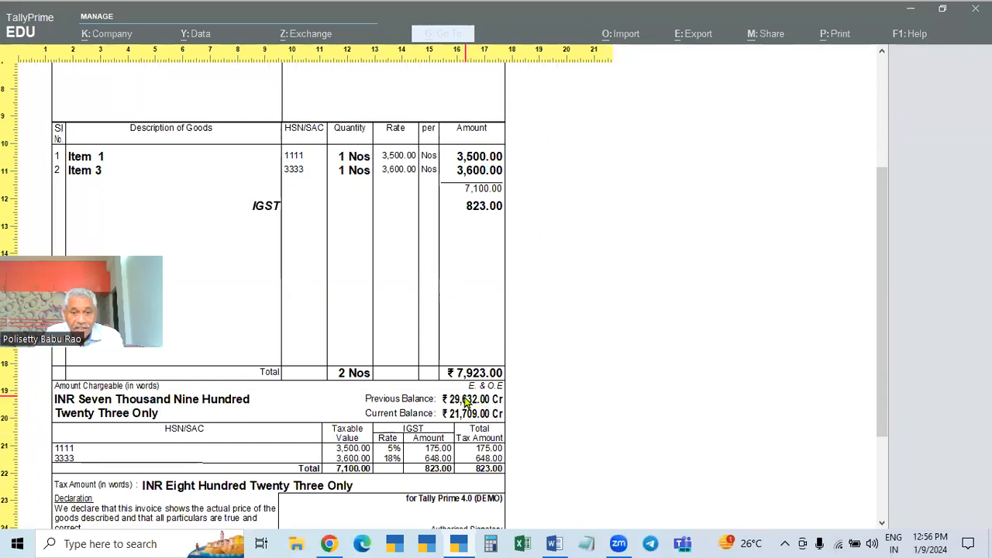
pyautogui.scroll(3, 379, 285)
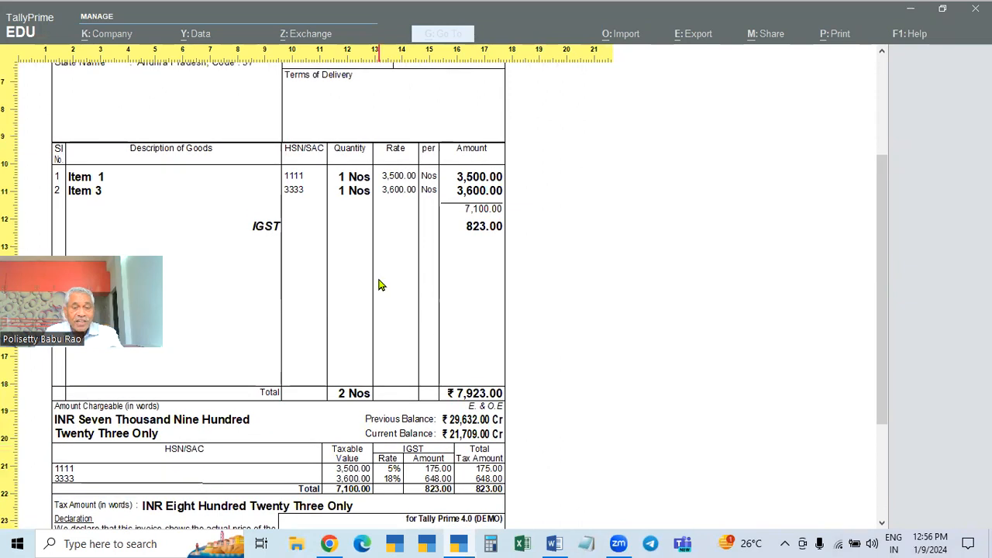
pyautogui.scroll(-2, 392, 300)
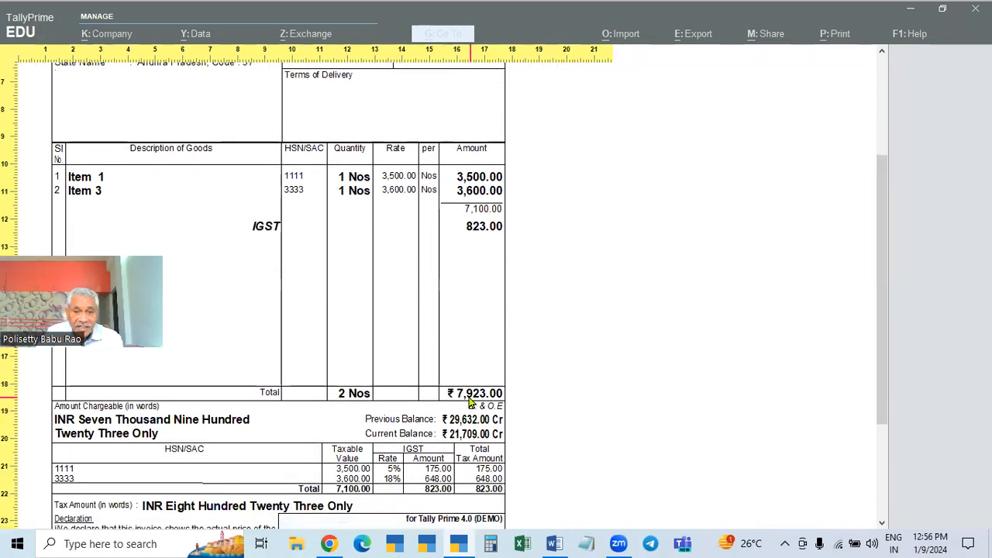
pyautogui.scroll(-1, 512, 392)
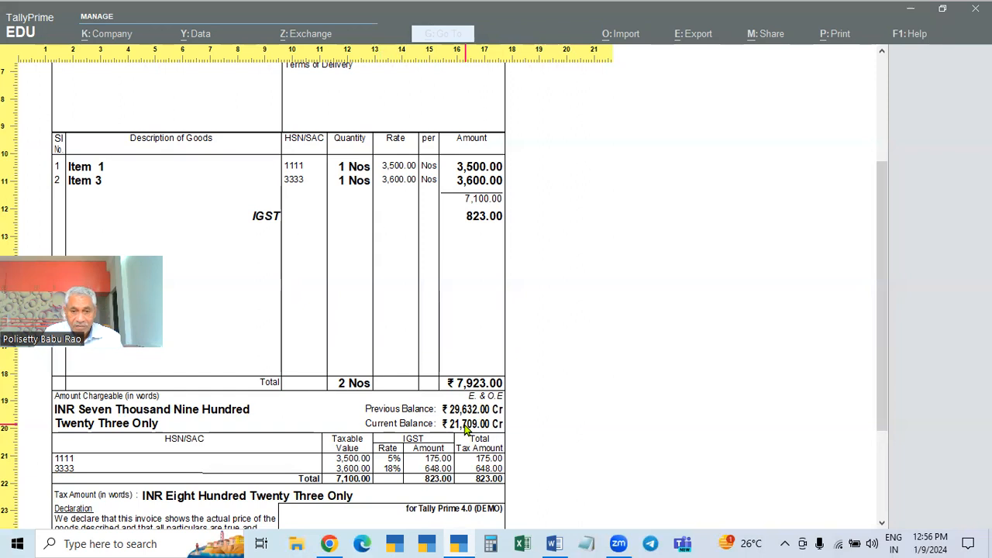
pyautogui.click(771, 388)
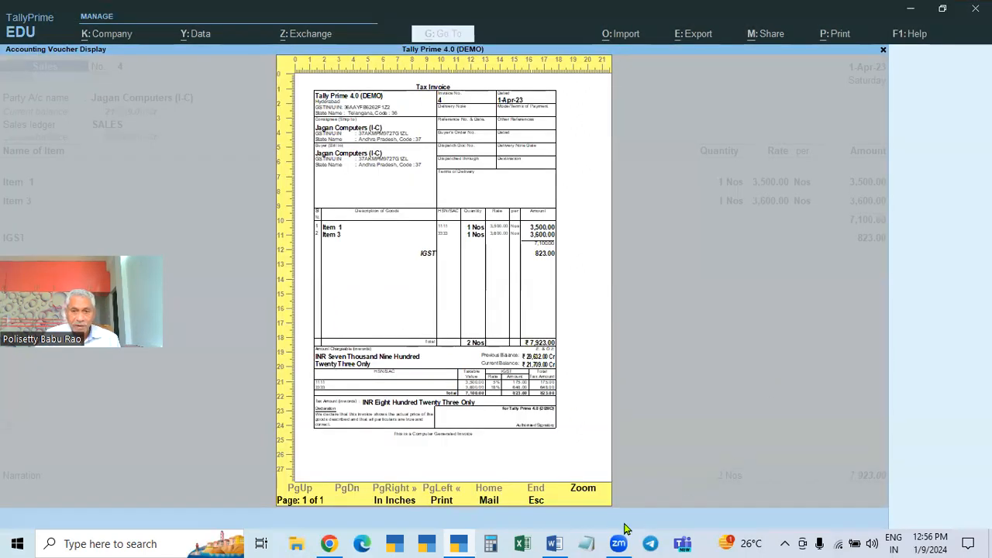
pyautogui.click(587, 496)
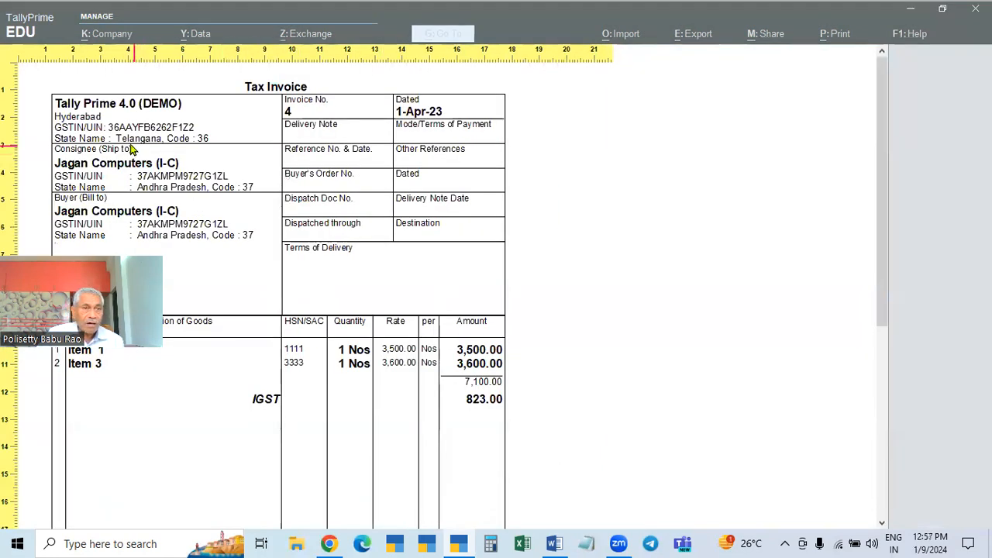
# Step: Leave the invoice and voucher and open the ledger vouchers report for Jagan Computers (I-C)
pyautogui.press('Escape')
pyautogui.press('Escape')
pyautogui.press('Escape')
pyautogui.press('y')
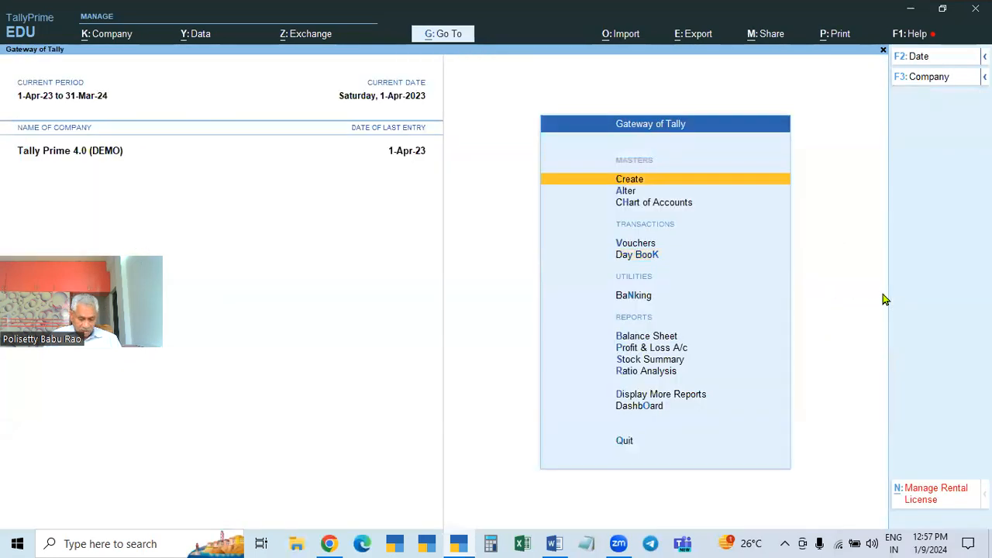
pyautogui.write('dal')
pyautogui.write('JAG')
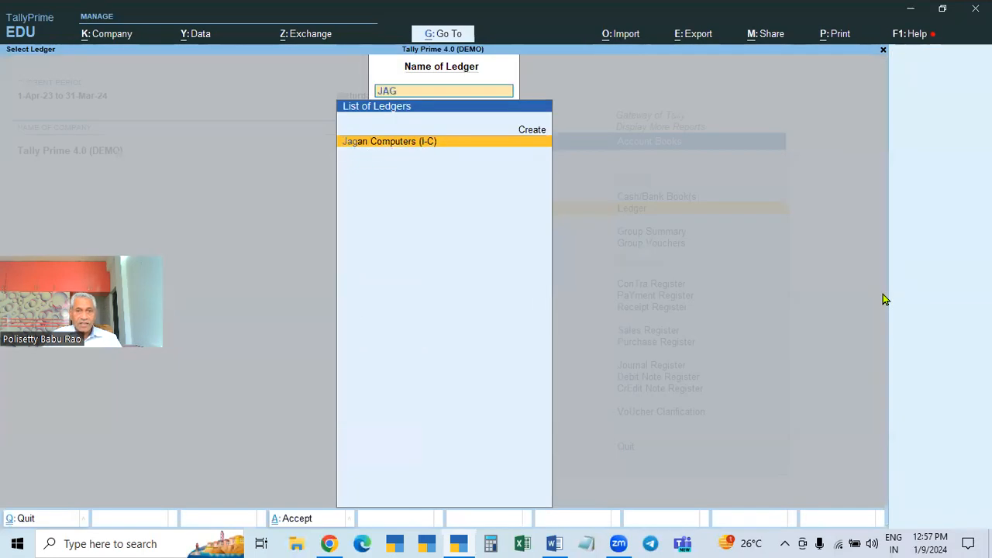
pyautogui.press('Return')
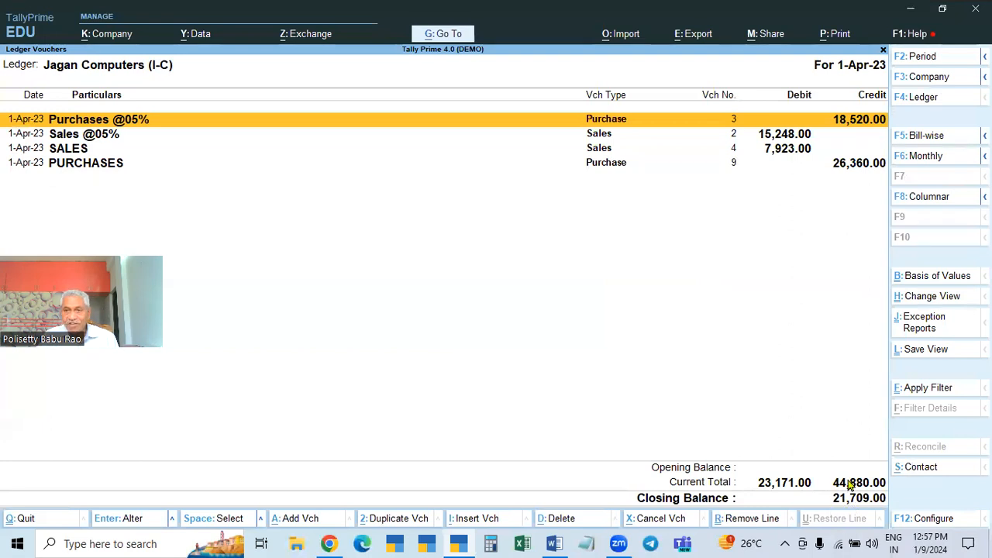
# Step: Remove the purchase voucher no. 9 line from the ledger report, and reopen the Jagan Computers (I-C) ledger to restore it
pyautogui.click(857, 168)
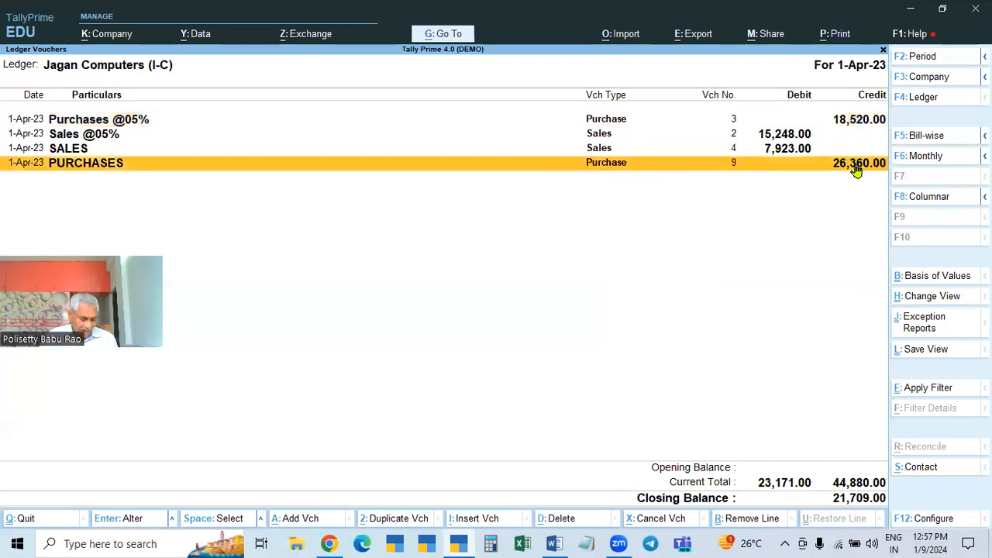
pyautogui.press('ctrl')
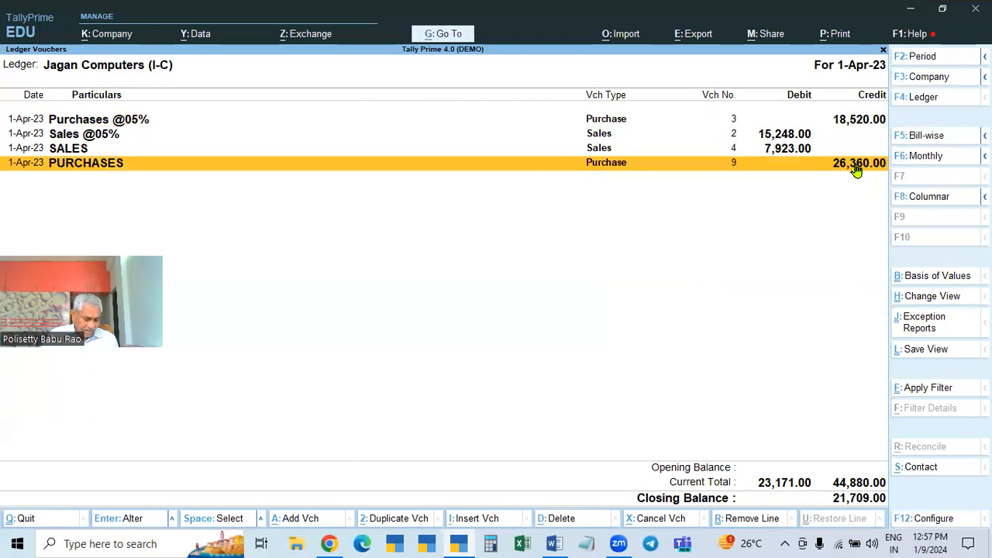
pyautogui.hotkey('ctrl', 'r')
pyautogui.press('Up')
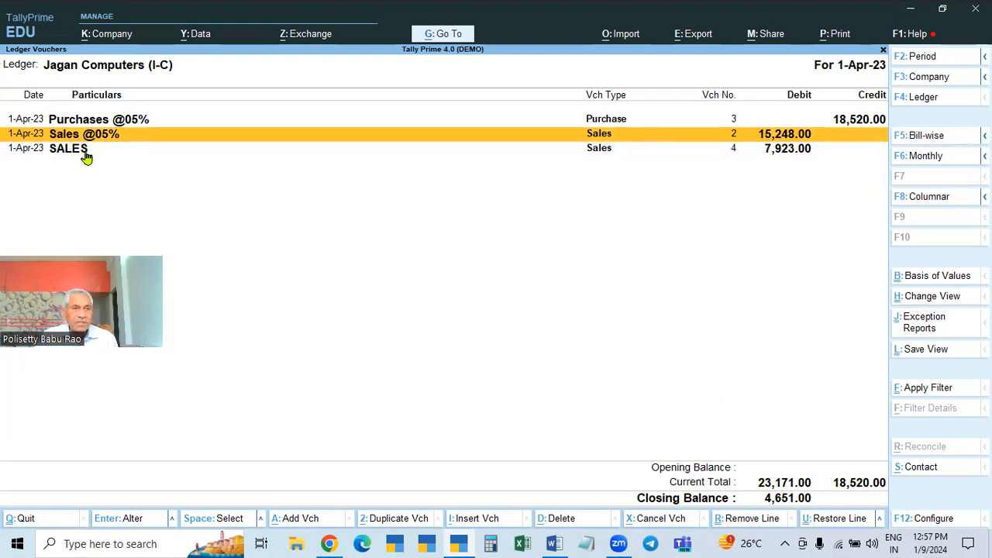
pyautogui.press('Escape')
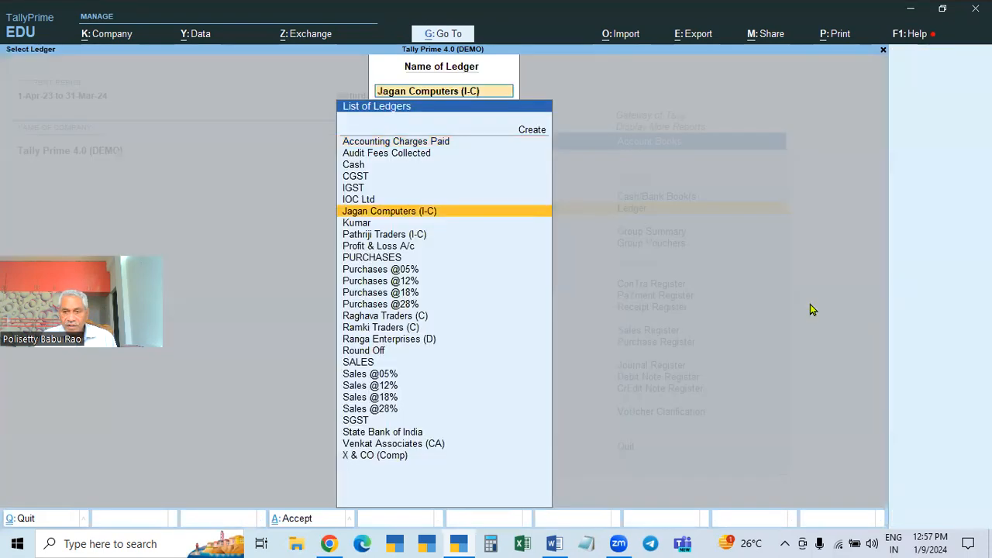
pyautogui.press('Return')
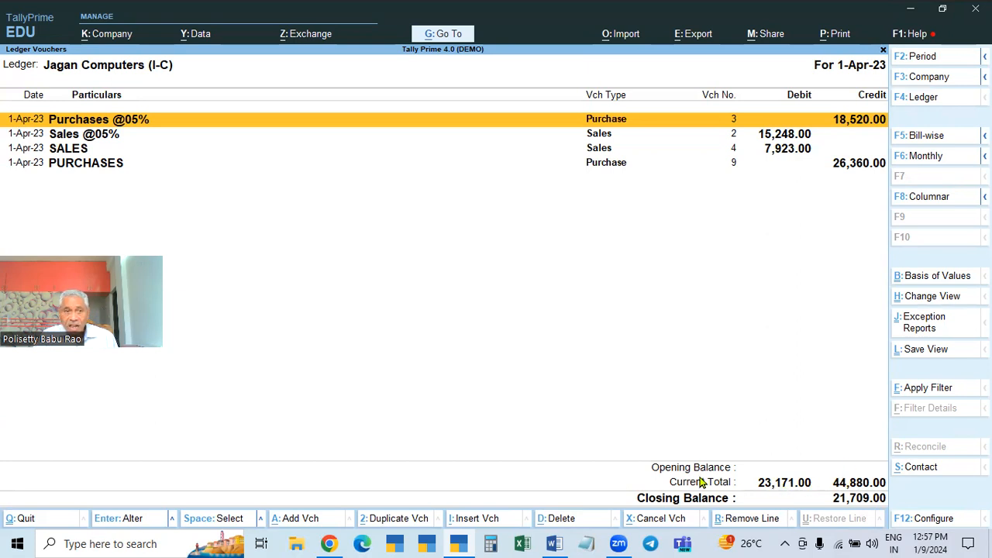
# Step: Switch to Calculator, subtract the debit total 23171 from the credit total 44880, and return to the ledger in TallyPrime
pyautogui.click(491, 542)
pyautogui.write('88')
pyautogui.press('Escape')
pyautogui.write('44')
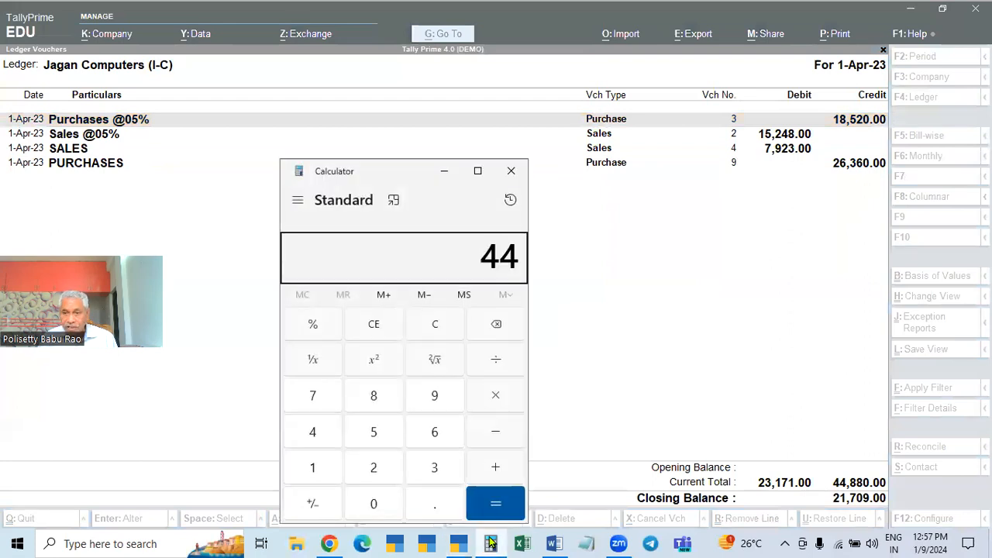
pyautogui.write('880 - ')
pyautogui.write('23')
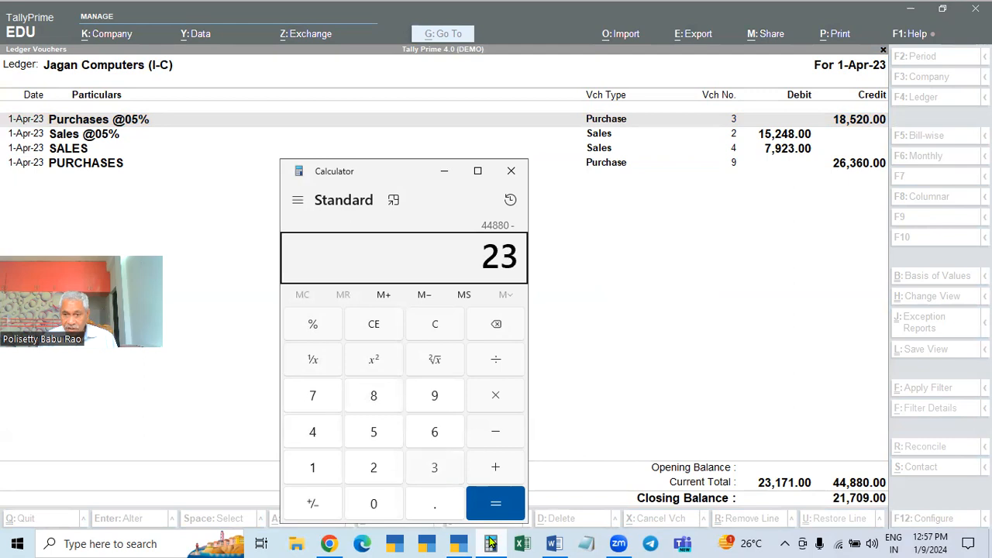
pyautogui.write('171')
pyautogui.press('Return')
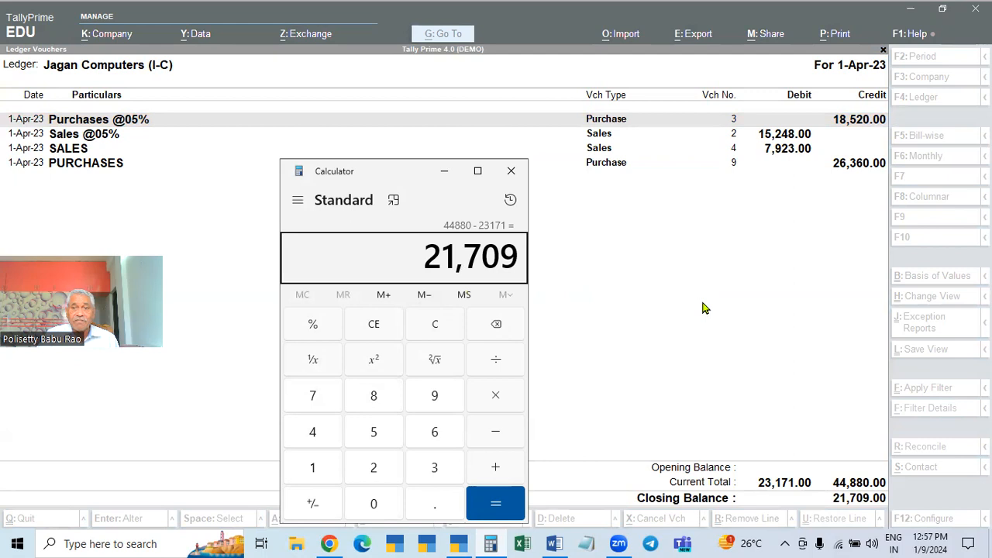
pyautogui.click(674, 318)
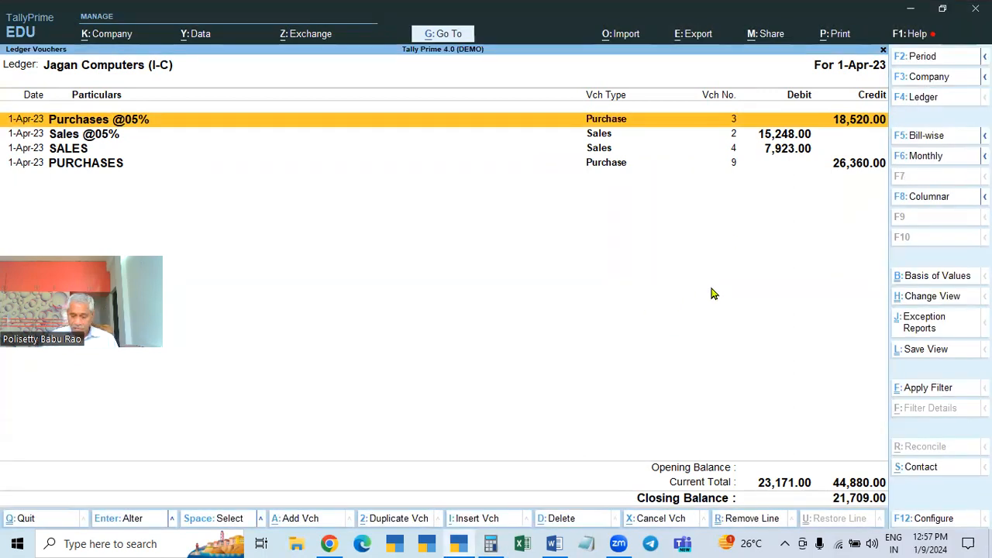
# Step: Leave the ledger report, go back to the Gateway of Tally, and open the Day Book
pyautogui.press('Escape')
pyautogui.press('Escape')
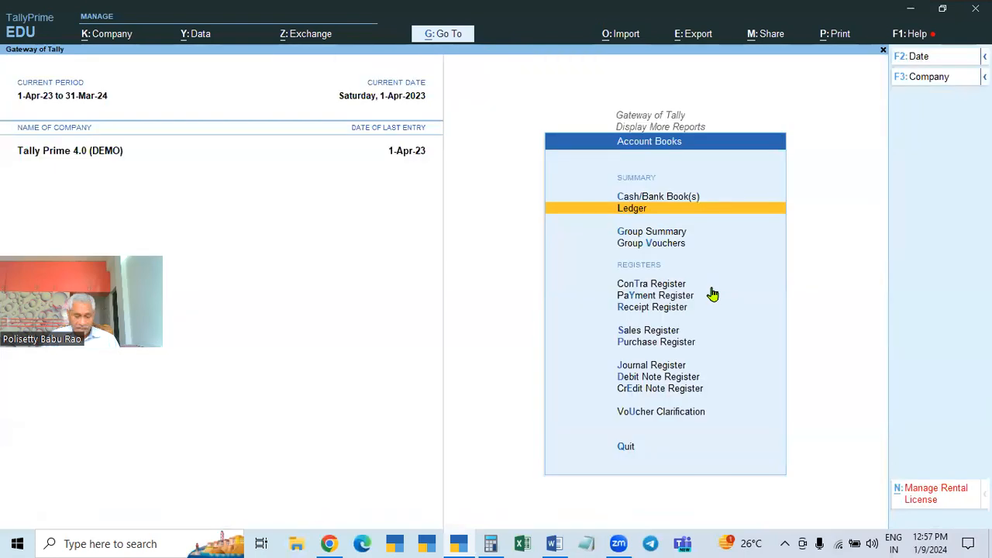
pyautogui.press('Down')
pyautogui.press('Escape')
pyautogui.press('Escape')
pyautogui.press('Up')
pyautogui.press('Up')
pyautogui.press('Up')
pyautogui.press('Up')
pyautogui.press('Up')
pyautogui.press('Up')
pyautogui.press('Up')
pyautogui.press('Down')
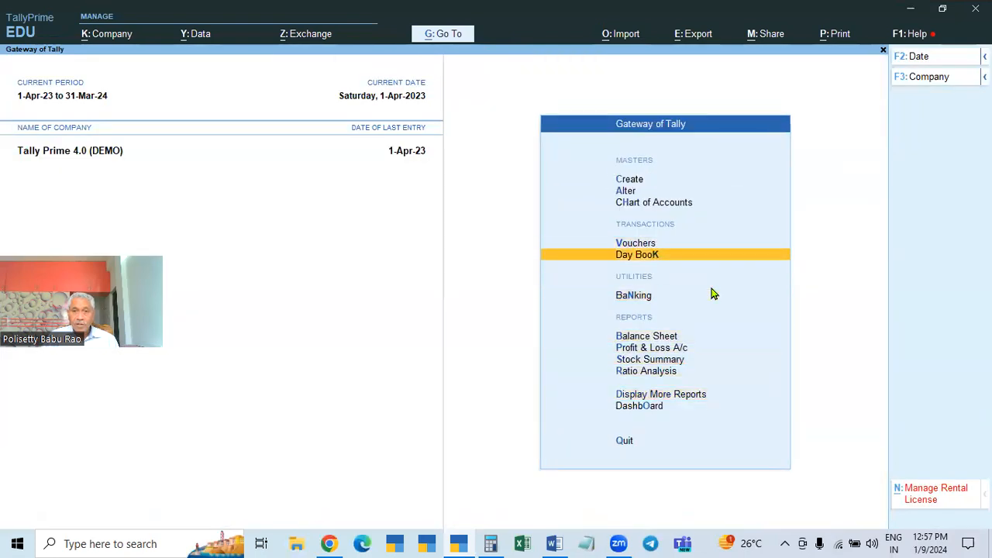
pyautogui.press('Return')
pyautogui.press('F2')
pyautogui.press('BackSpace')
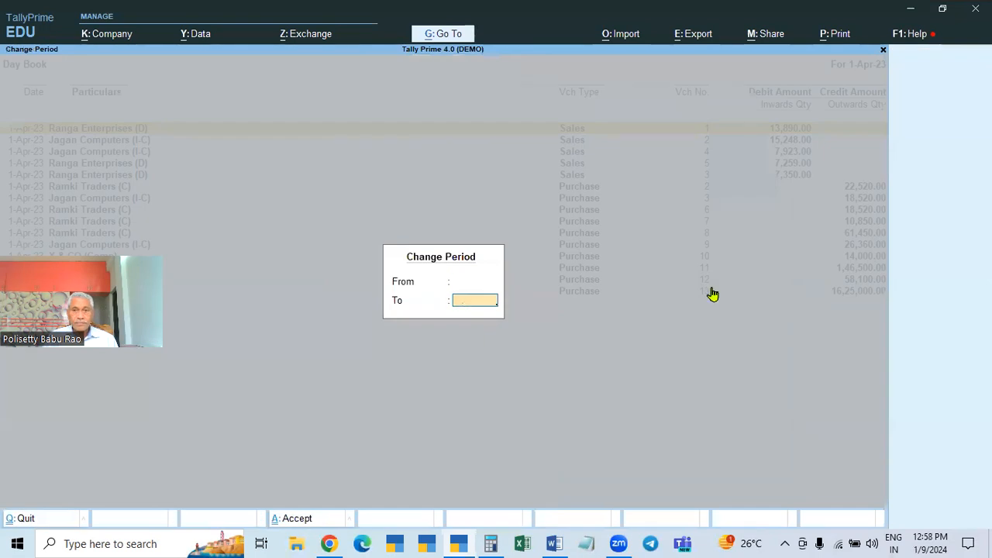
pyautogui.press('Escape')
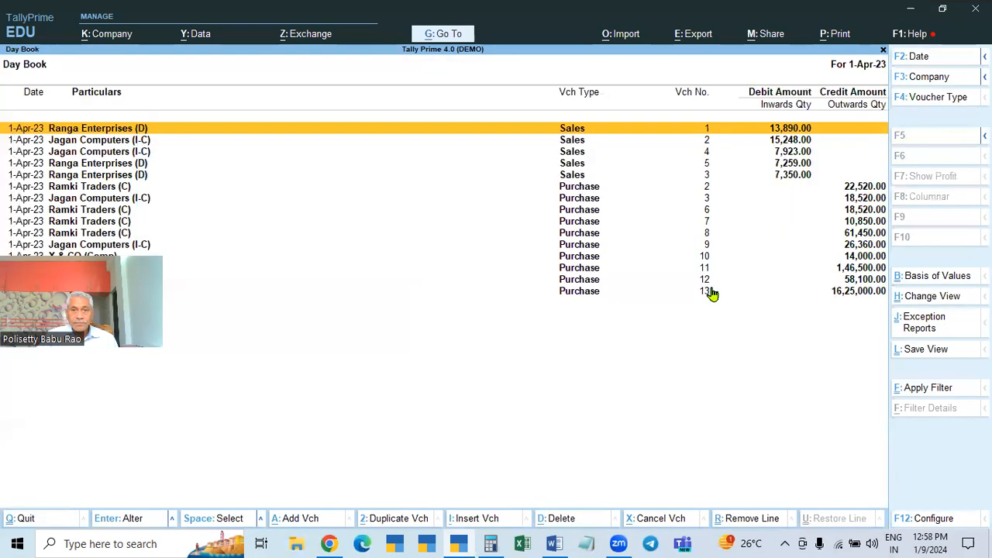
# Step: Open sales voucher no. 4 for Jagan Computers (I-C) from the Day Book and preview its tax invoice
pyautogui.click(788, 163)
pyautogui.click(786, 152)
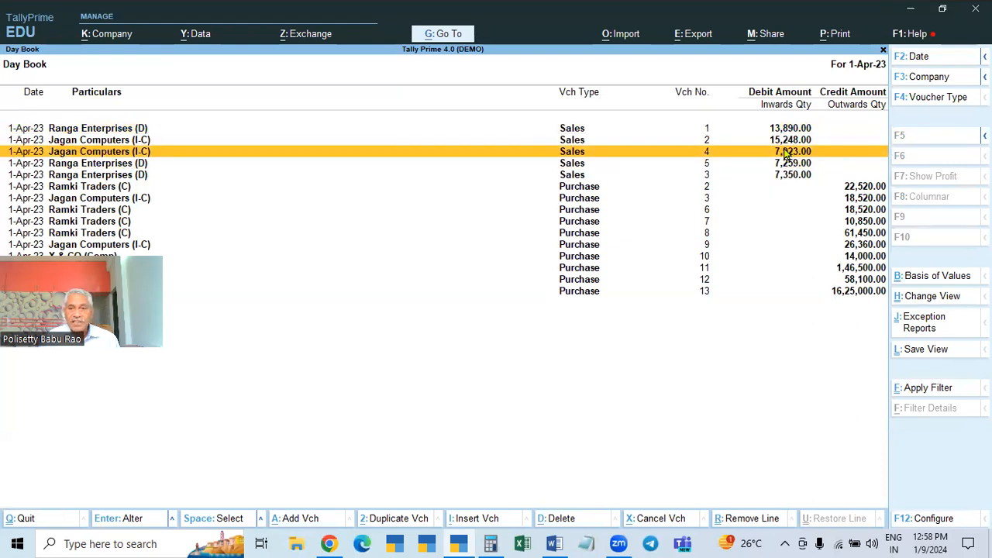
pyautogui.click(787, 153)
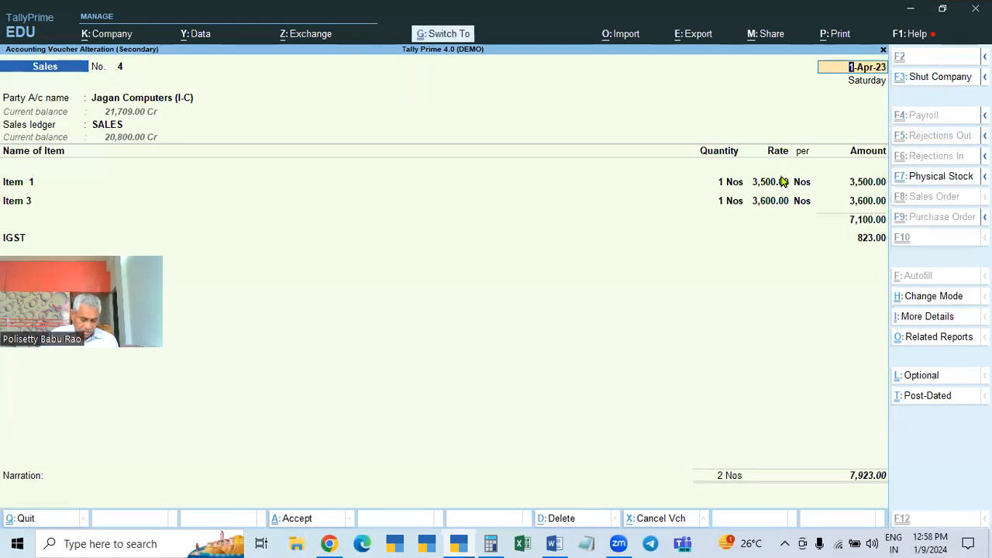
pyautogui.hotkey('alt', 'p')
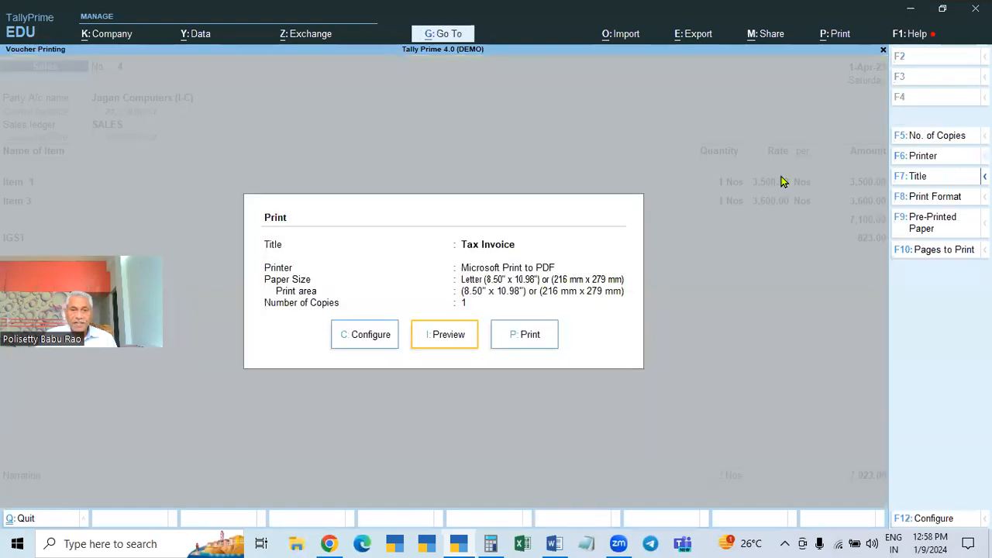
pyautogui.click(441, 338)
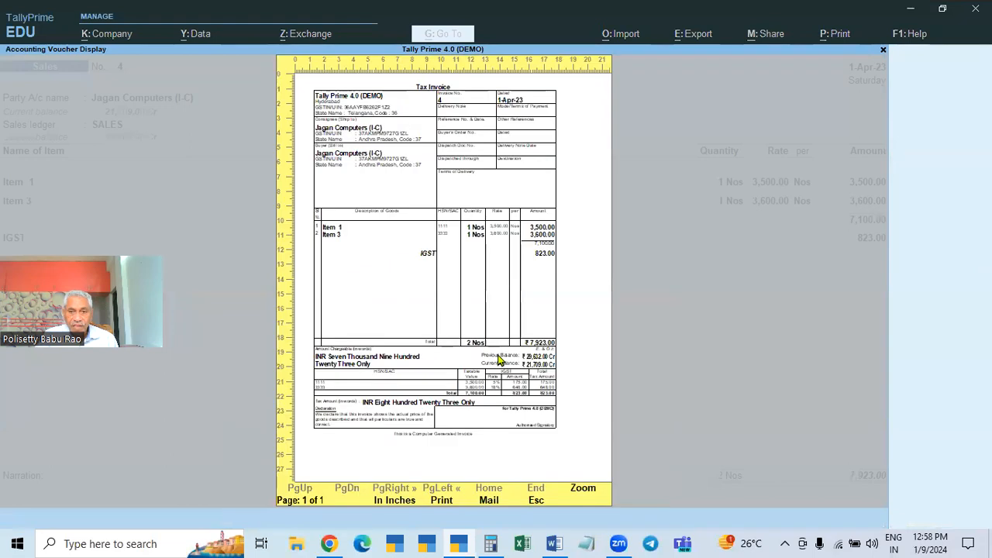
# Step: Zoom in on the tax invoice preview and examine its previous and current balance lines
pyautogui.click(584, 490)
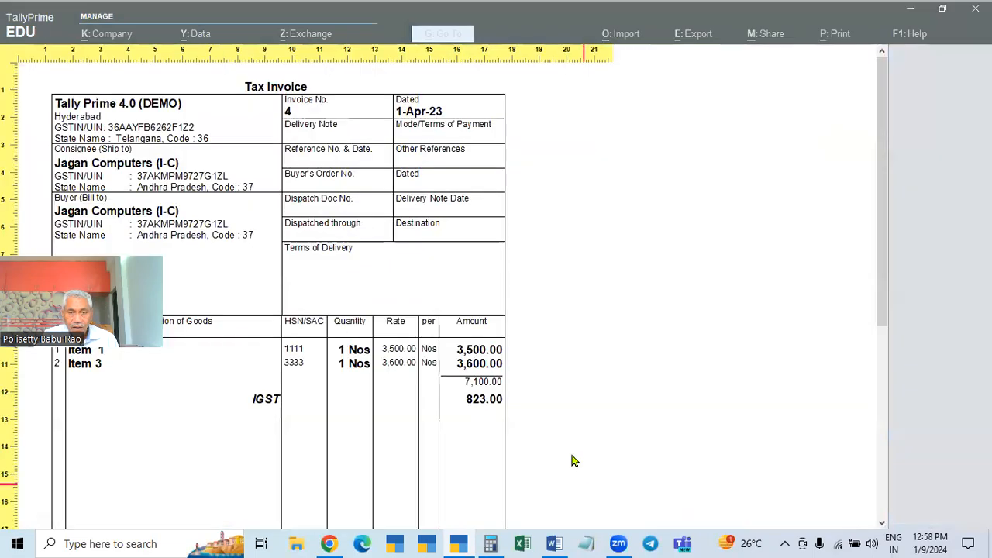
pyautogui.scroll(-3, 535, 423)
pyautogui.scroll(-2, 536, 427)
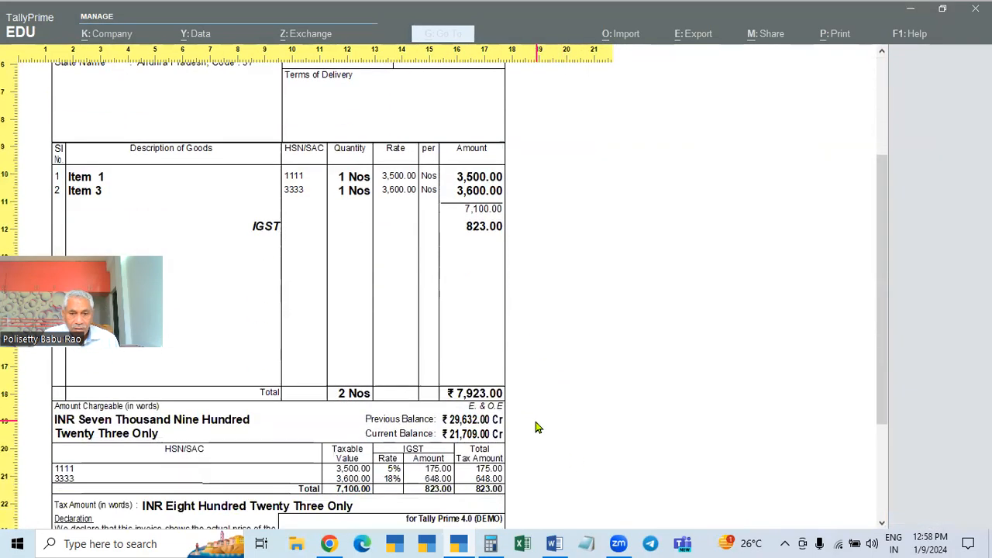
pyautogui.click(492, 543)
pyautogui.click(493, 543)
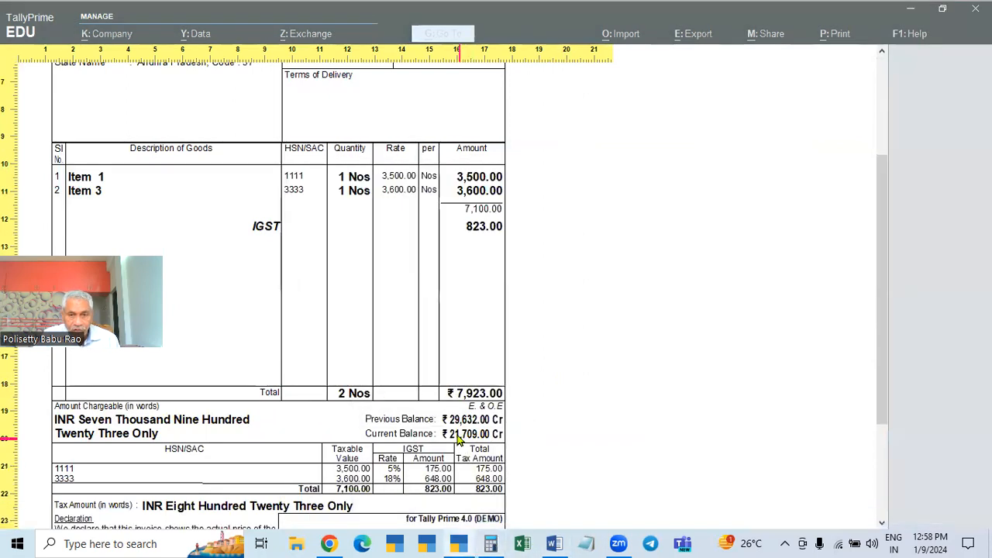
pyautogui.scroll(2, 365, 160)
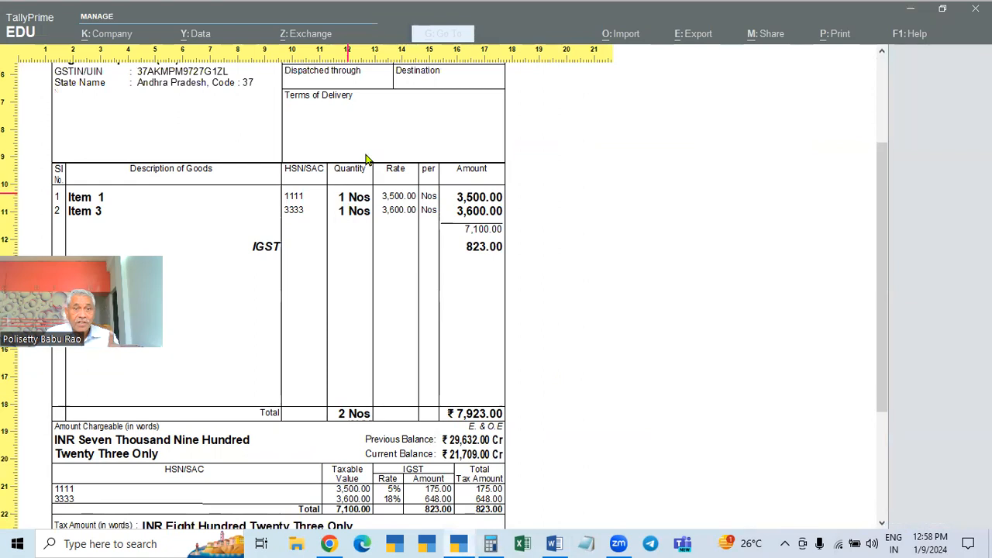
pyautogui.scroll(-2, 404, 342)
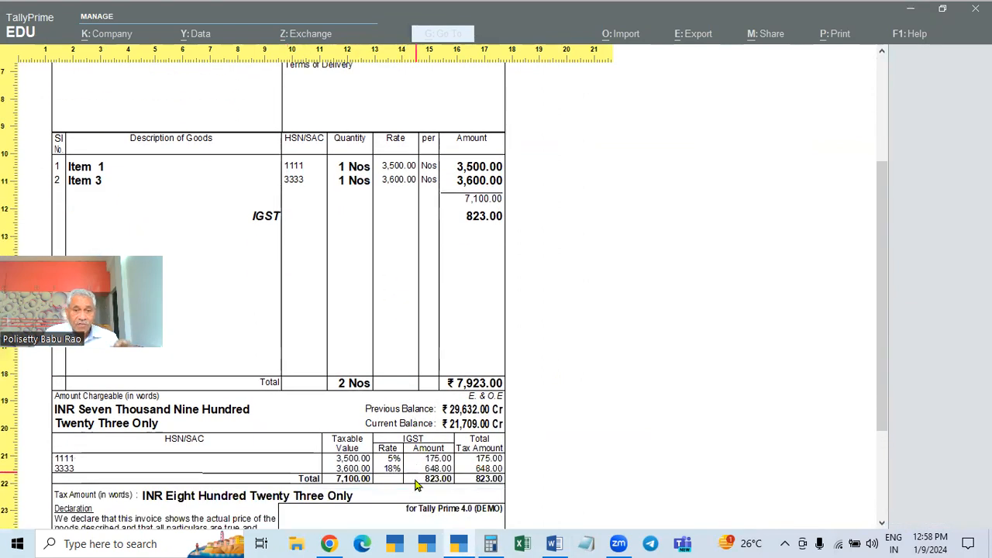
pyautogui.scroll(-1, 430, 493)
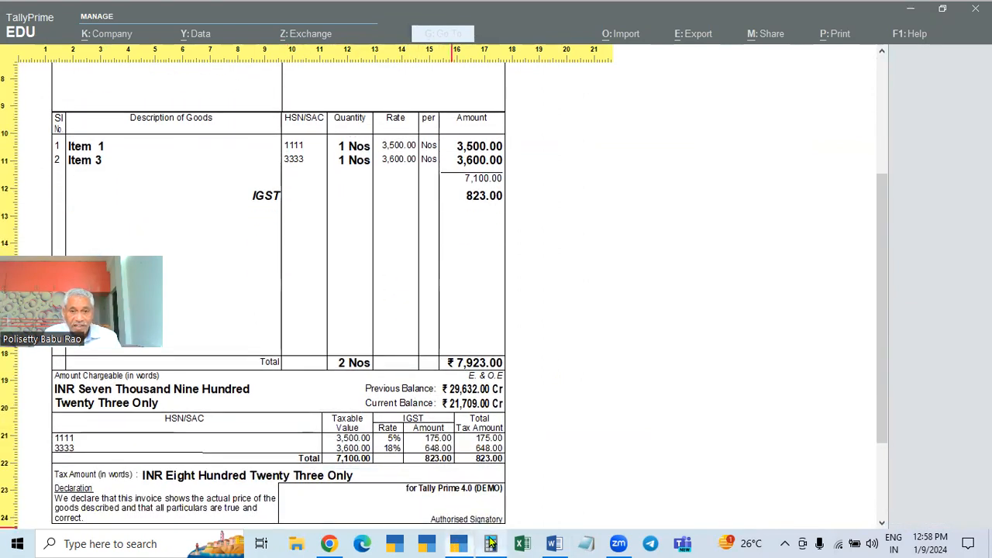
# Step: Switch to Calculator to compare its result with the invoice's current balance, clear it and close Calculator
pyautogui.click(491, 543)
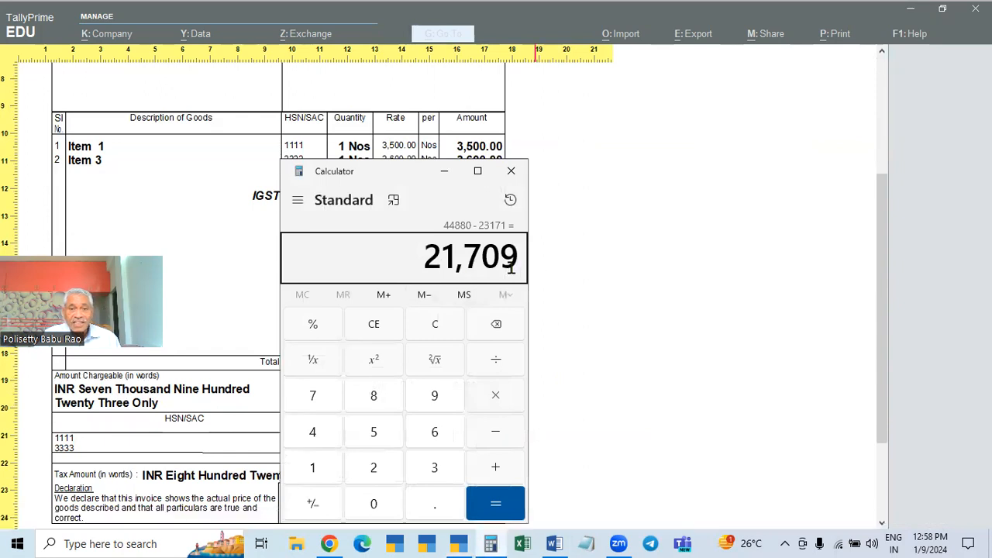
pyautogui.press('Escape')
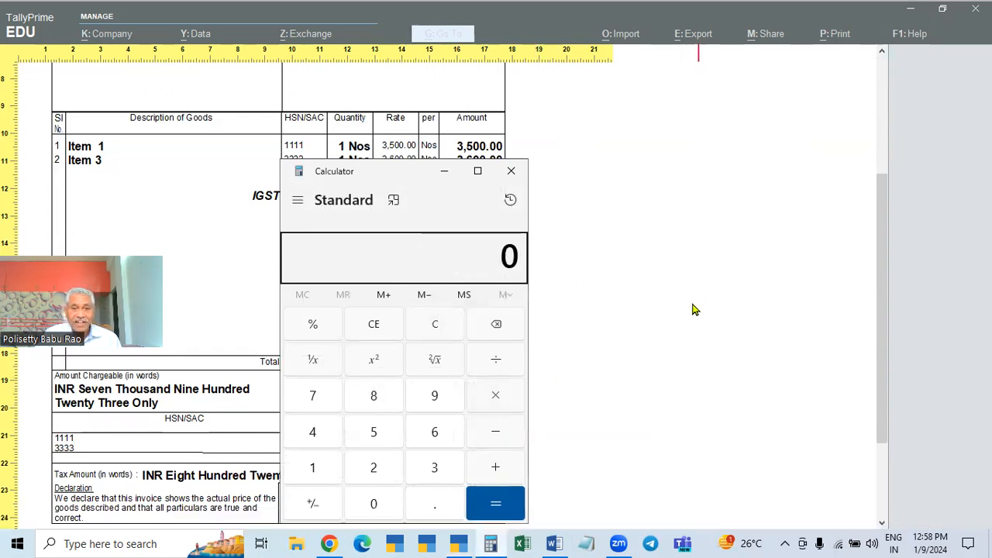
pyautogui.click(511, 171)
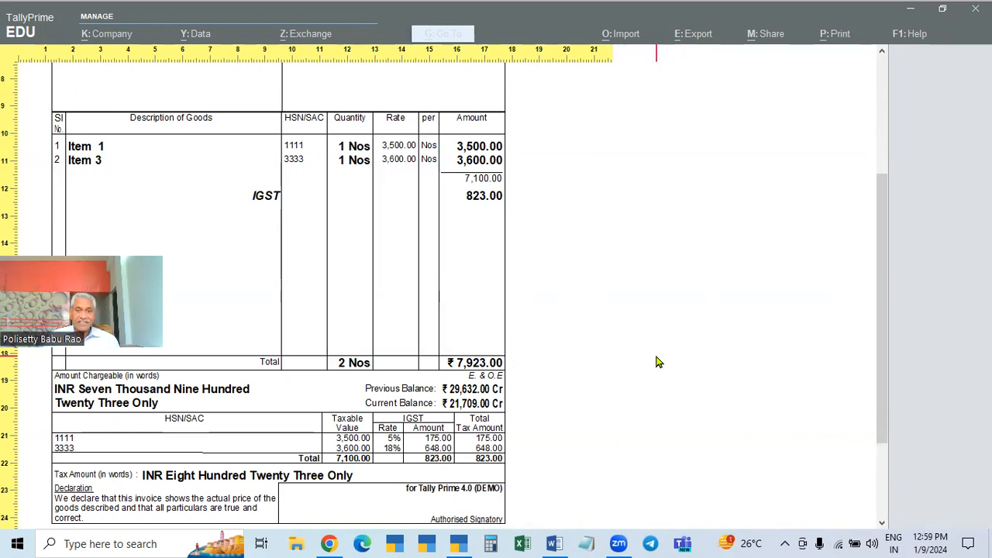
# Step: Switch to the Word feature list and point out the invoice balance printing item and the quarterly GSTR-3B export item
pyautogui.click(553, 543)
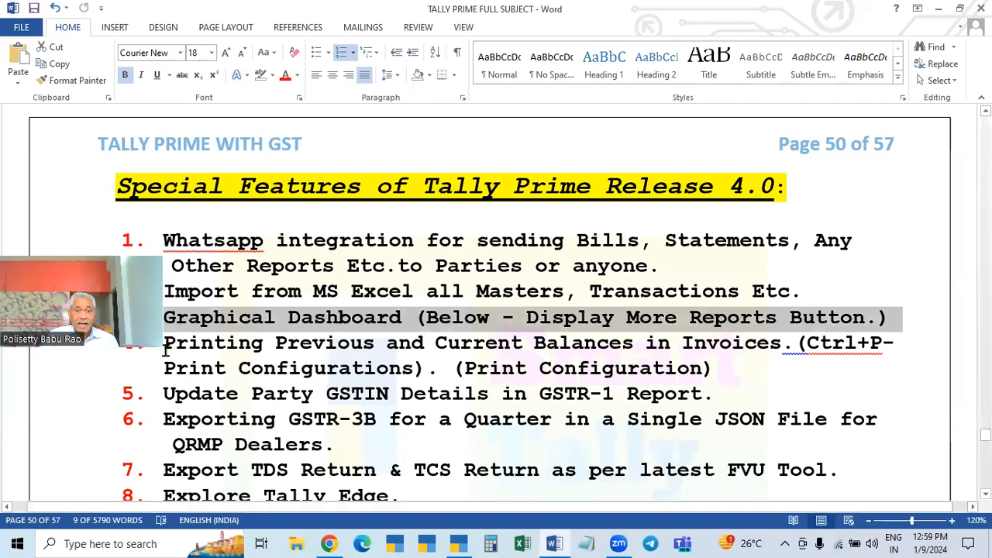
pyautogui.moveTo(164, 349); pyautogui.dragTo(784, 367)
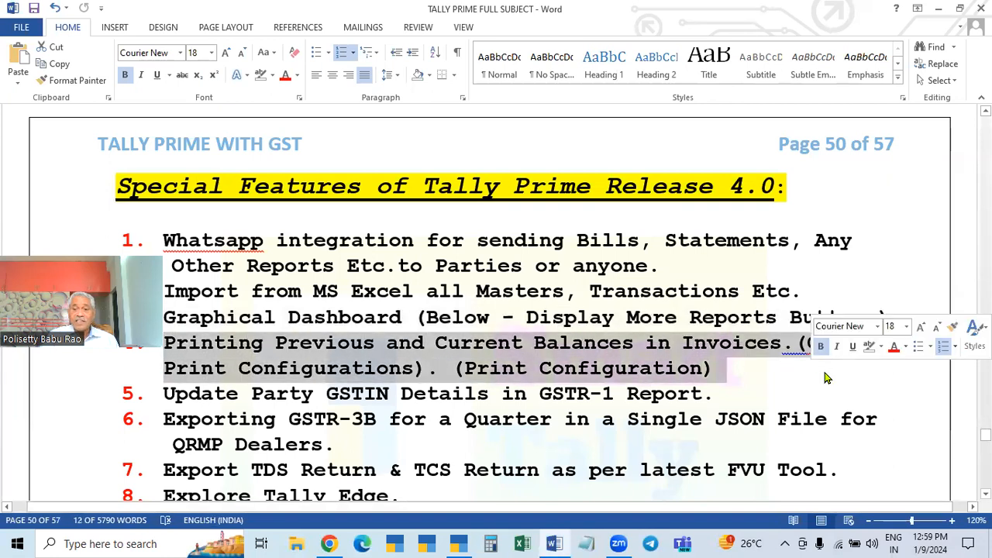
pyautogui.scroll(-3, 827, 371)
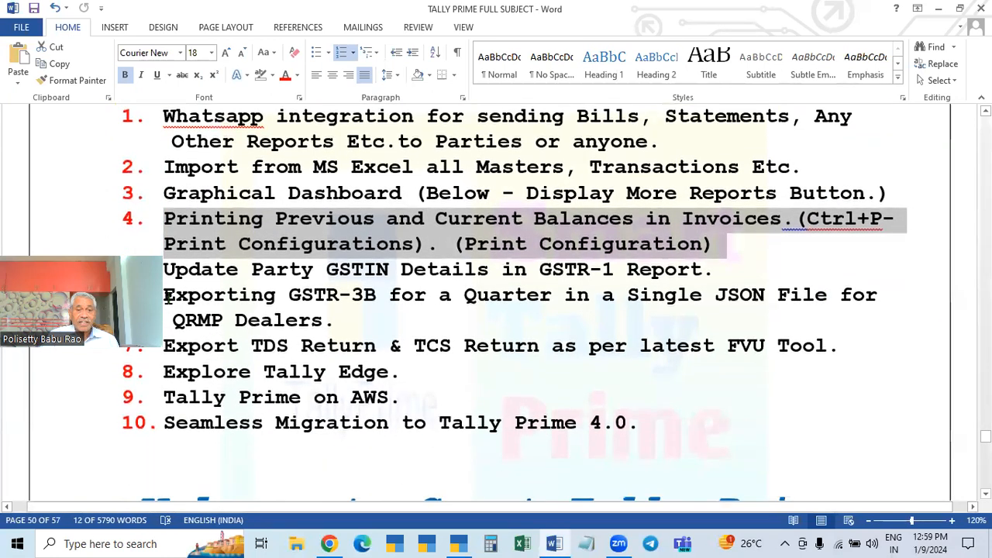
pyautogui.tripleClick(169, 303)
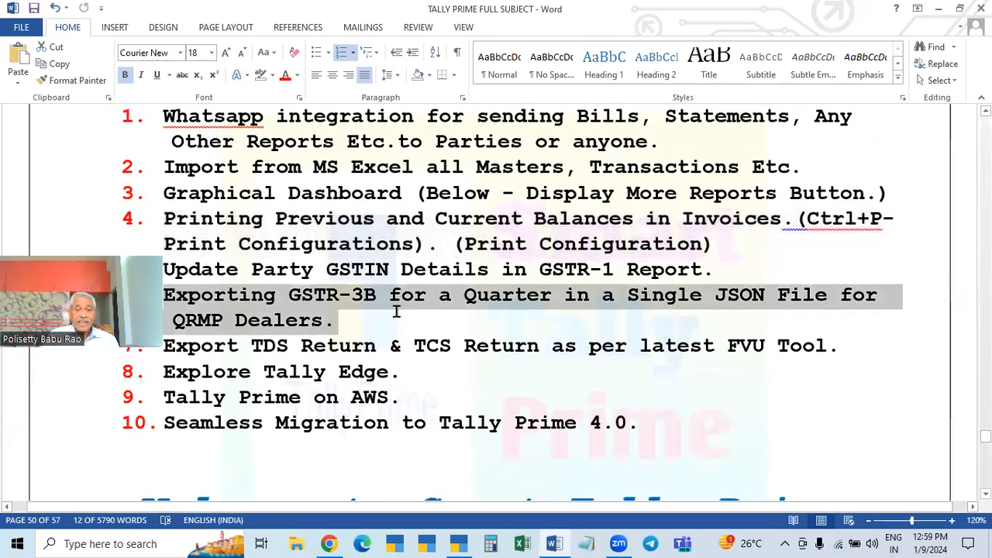
pyautogui.click(648, 330)
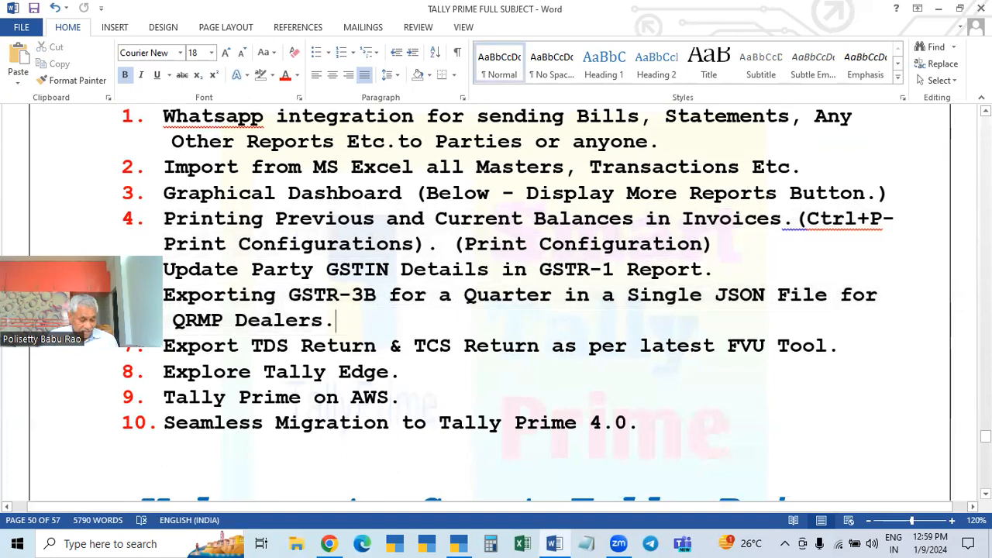
# Step: Return to TallyPrime, leave the invoice preview, sales voucher and Day Book, and go back to the Gateway of Tally
pyautogui.hotkey('alt', 'Tab')
pyautogui.press('Escape')
pyautogui.press('Escape')
pyautogui.press('Escape')
pyautogui.press('Escape')
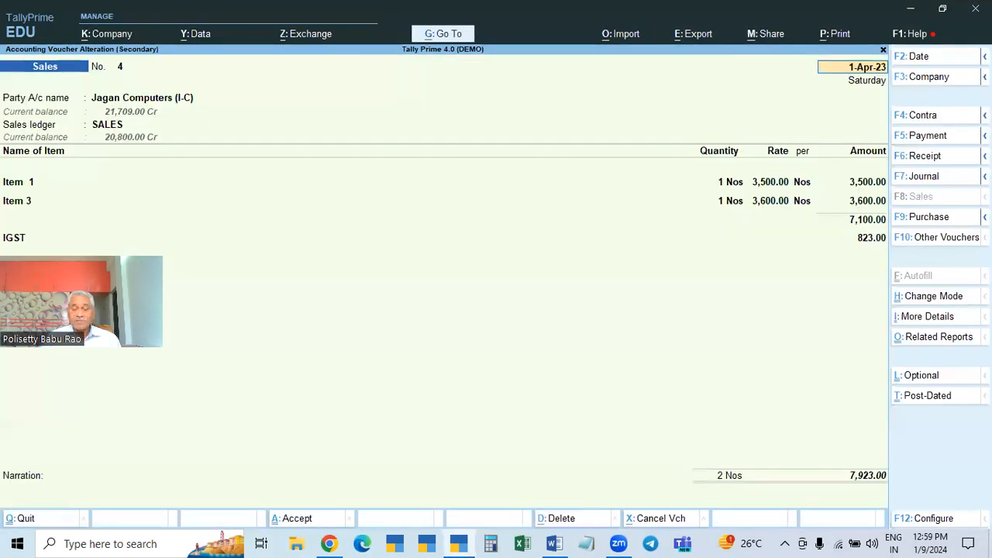
pyautogui.press('Escape')
pyautogui.press('Escape')
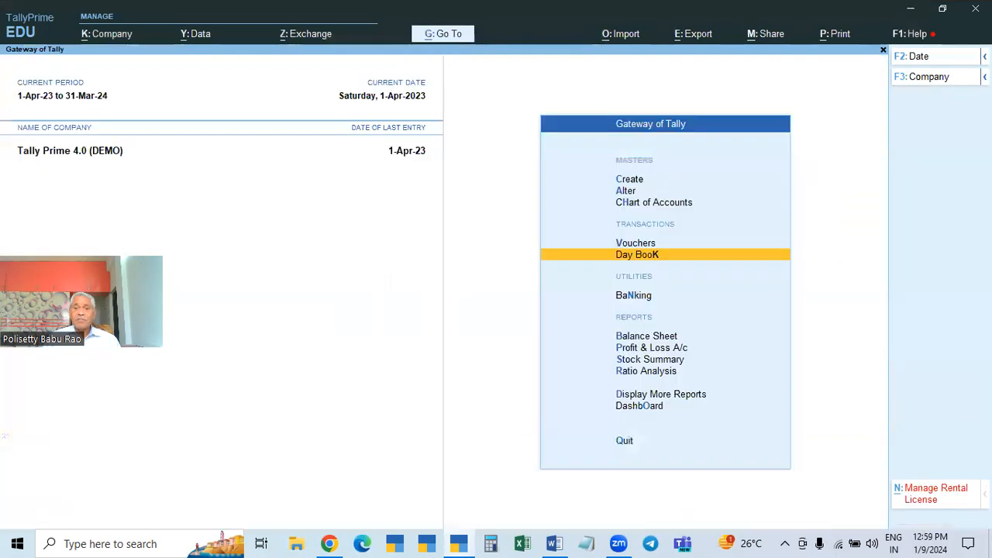
pyautogui.press('Escape')
pyautogui.press('Escape')
pyautogui.press('Escape')
pyautogui.press('Escape')
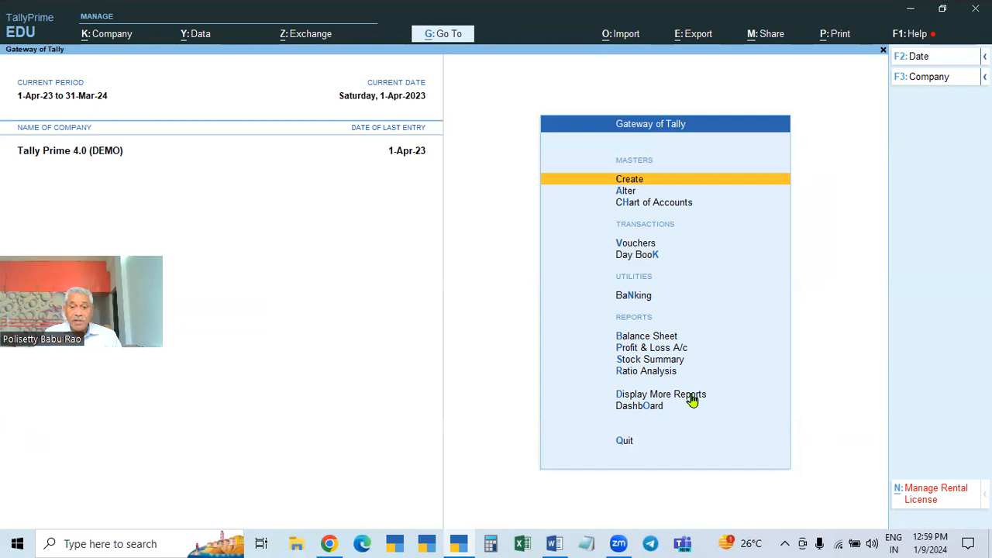
# Step: Check the feature list in Word, return to TallyPrime, and open the GSTR-3B report from the GST reports
pyautogui.click(554, 542)
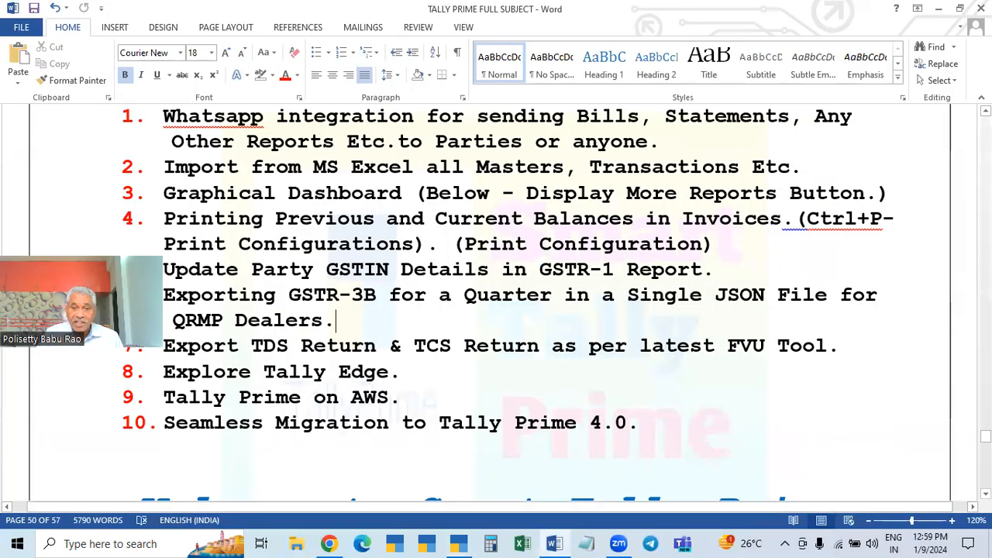
pyautogui.click(459, 543)
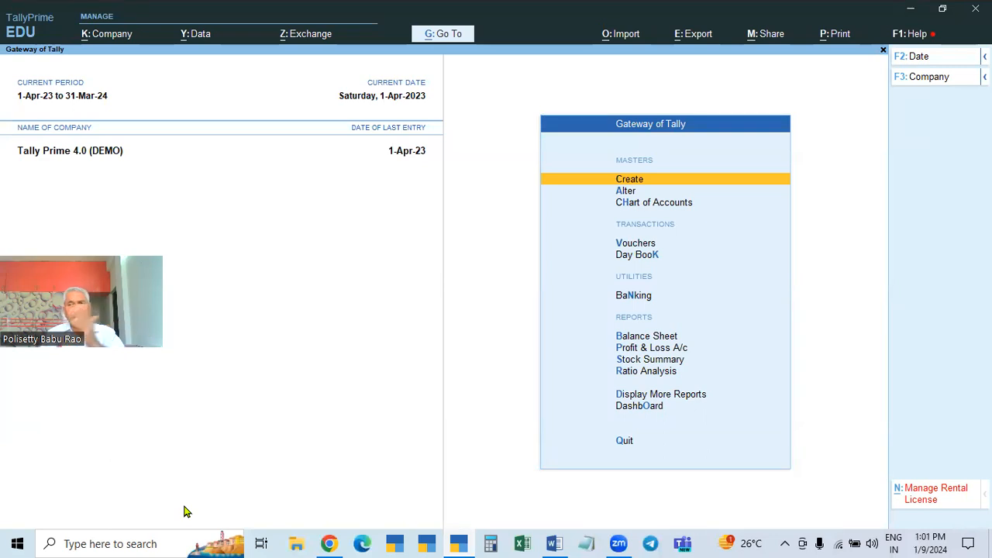
pyautogui.click(687, 398)
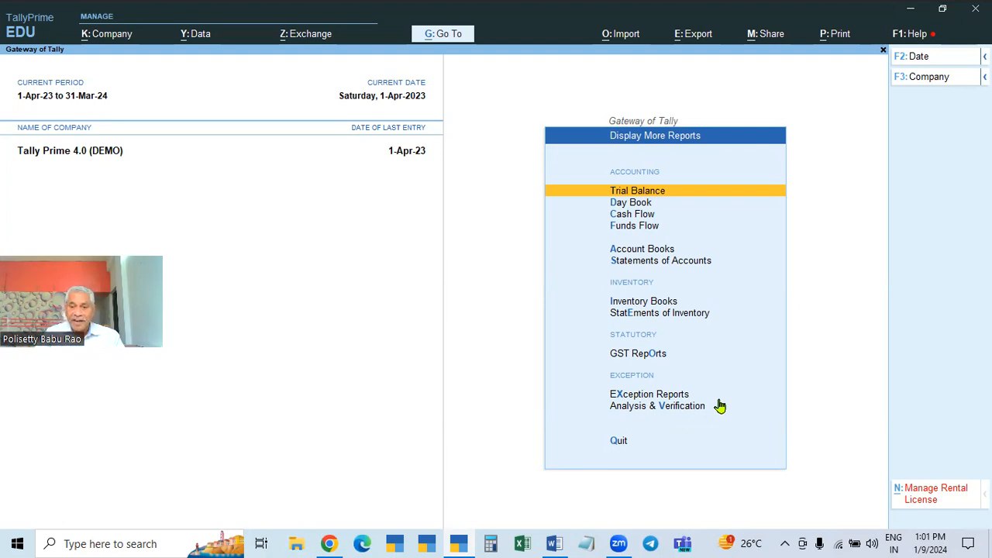
pyautogui.click(634, 357)
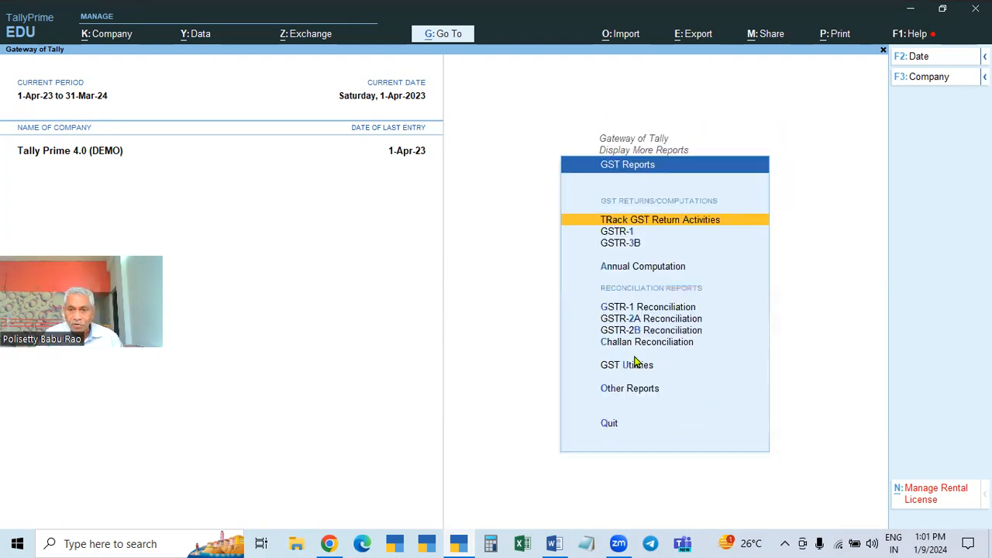
pyautogui.press('Down')
pyautogui.press('Down')
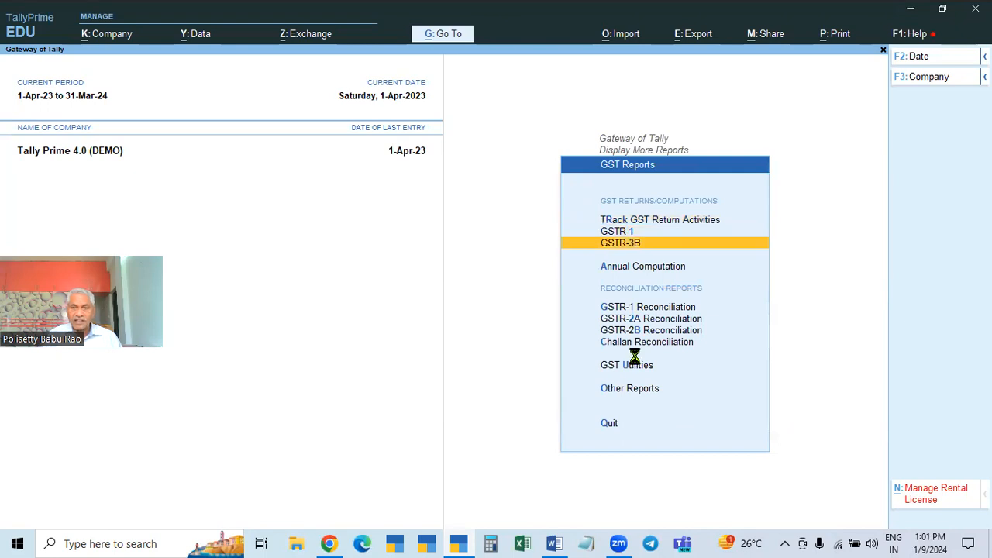
pyautogui.press('Return')
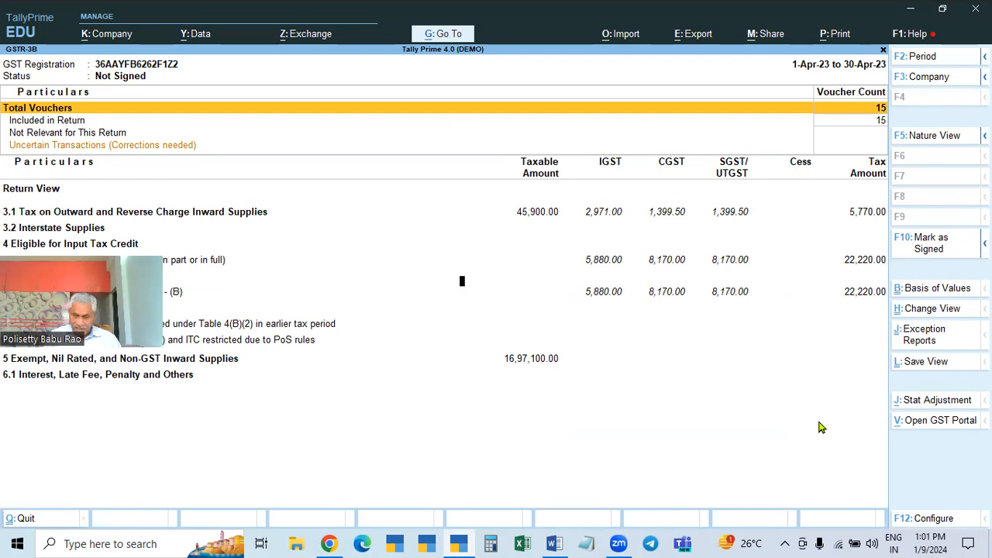
# Step: Change the GSTR-3B report period to run from 1-4-2023 to 1-Jul-23
pyautogui.press('F2')
pyautogui.write('1.4')
pyautogui.press('Return')
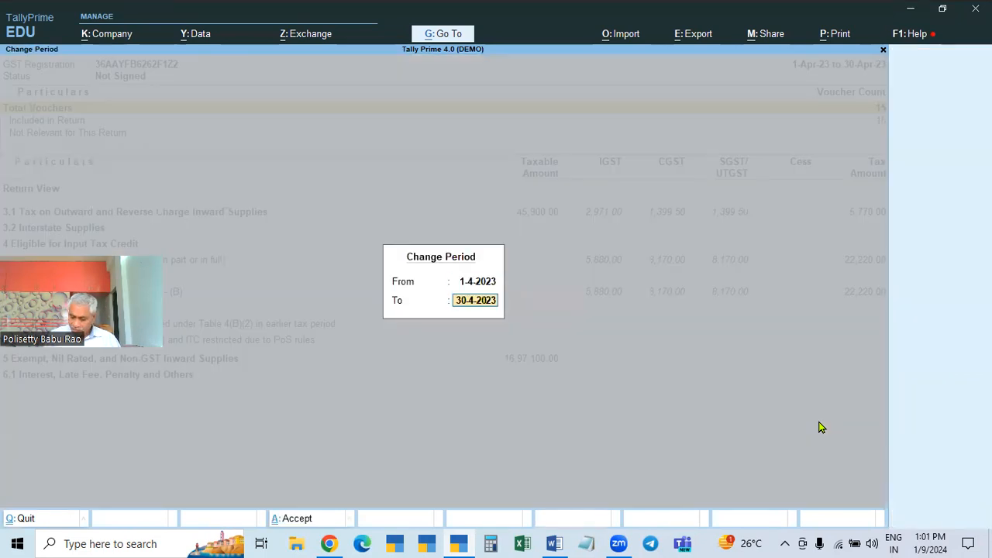
pyautogui.write('30.')
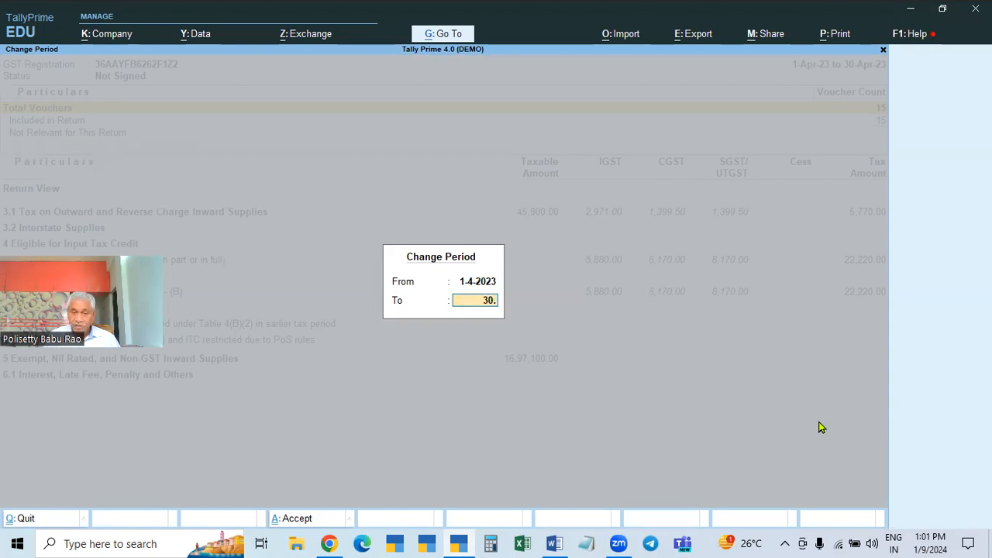
pyautogui.write('6')
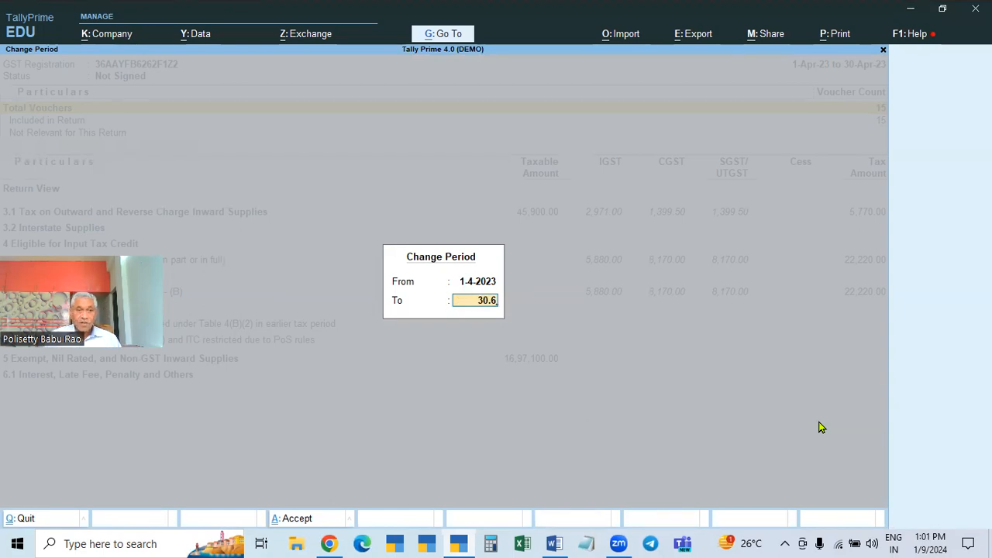
pyautogui.press('BackSpace')
pyautogui.press('BackSpace')
pyautogui.press('BackSpace')
pyautogui.press('BackSpace')
pyautogui.write('1.7')
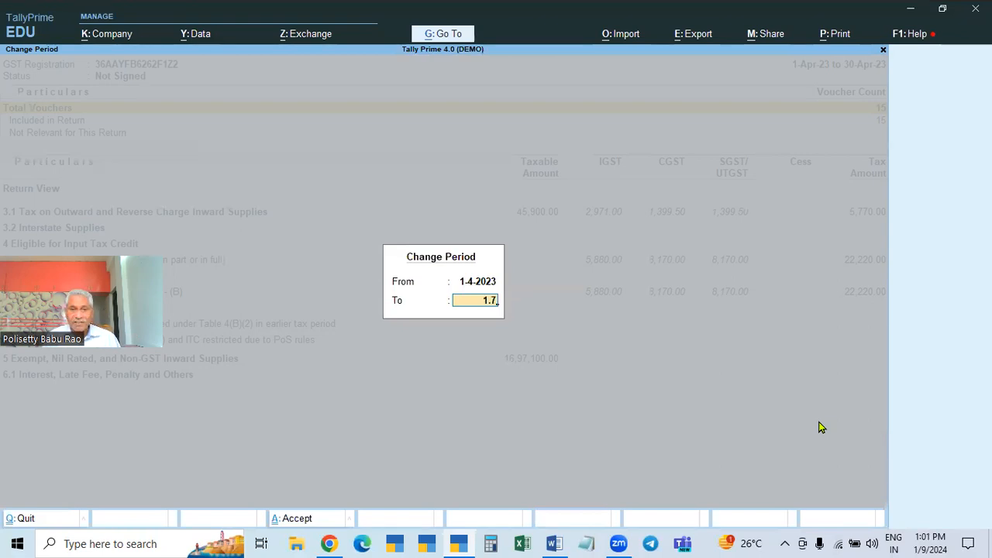
pyautogui.press('Return')
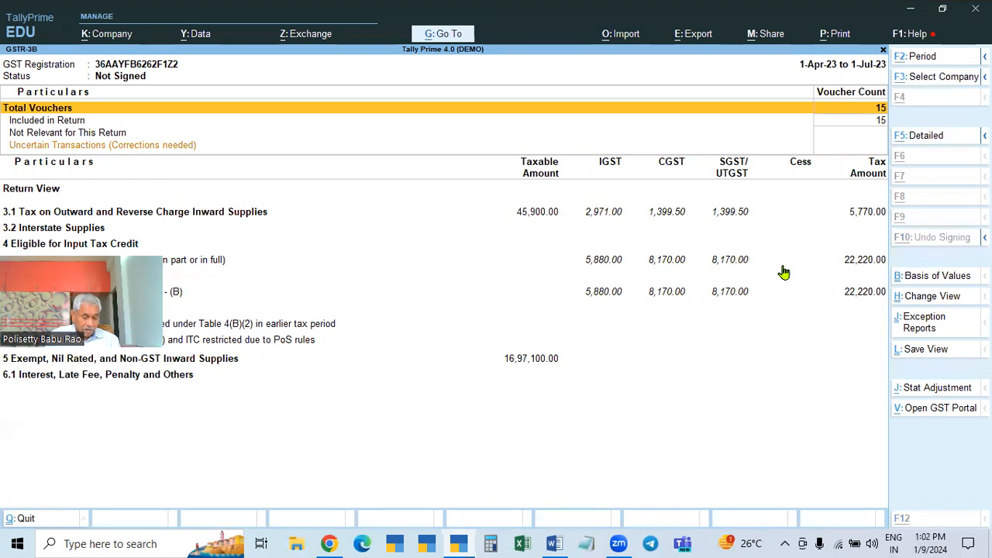
# Step: Start the GST Returns export for GSTR-3B and bring up its export settings
pyautogui.hotkey('alt', 'e')
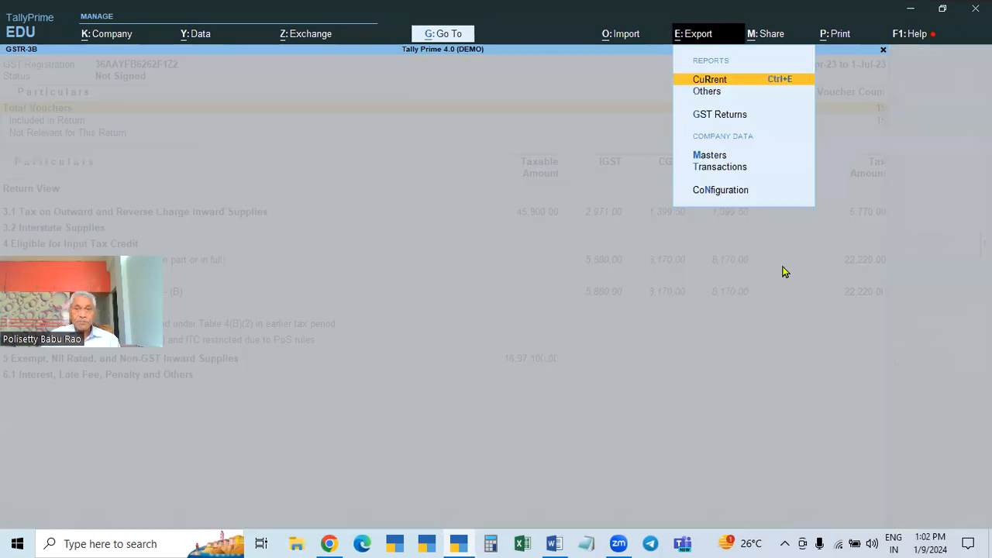
pyautogui.click(707, 116)
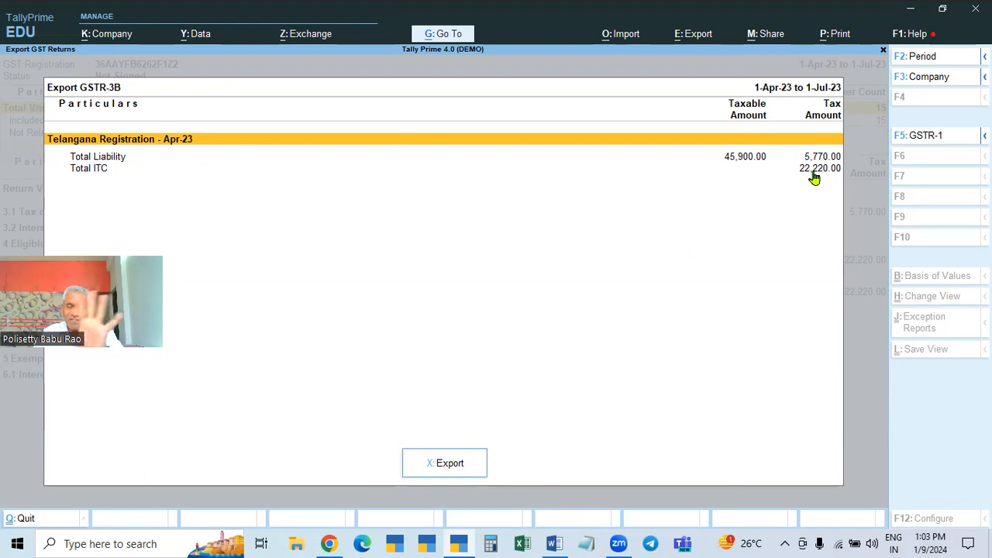
pyautogui.click(453, 465)
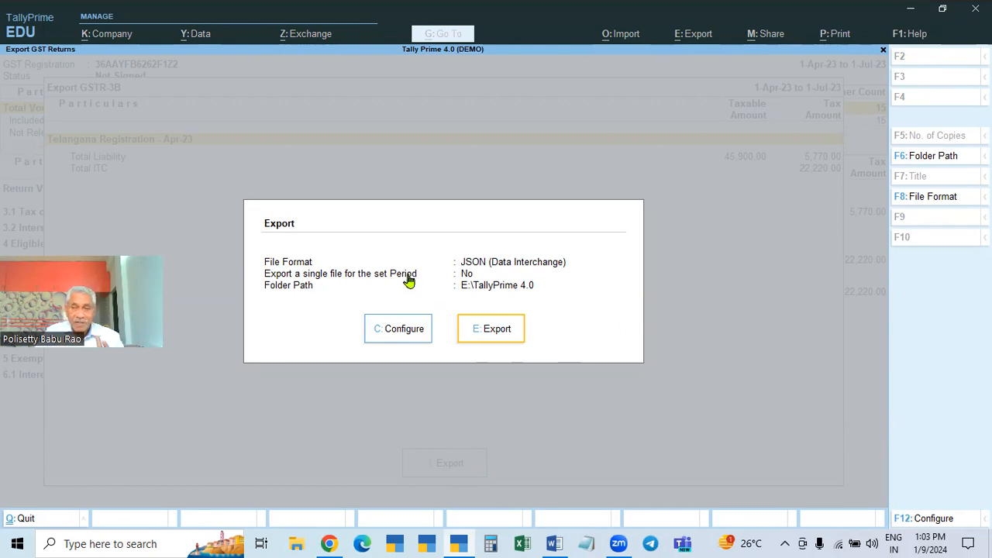
# Step: Configure the GSTR-3B export by setting "Export a single file for the set Period" to Yes
pyautogui.click(377, 334)
pyautogui.click(487, 186)
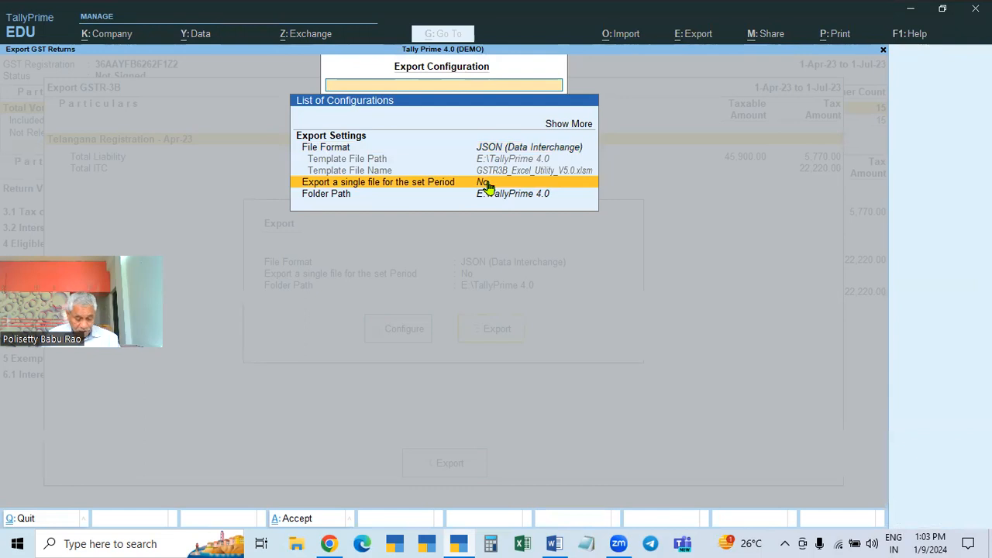
pyautogui.write('Y')
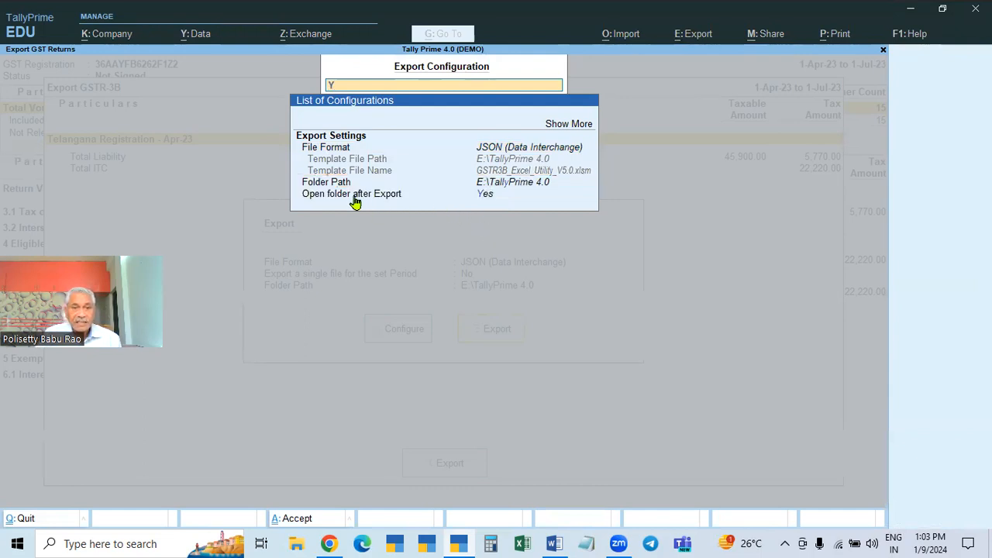
pyautogui.press('BackSpace')
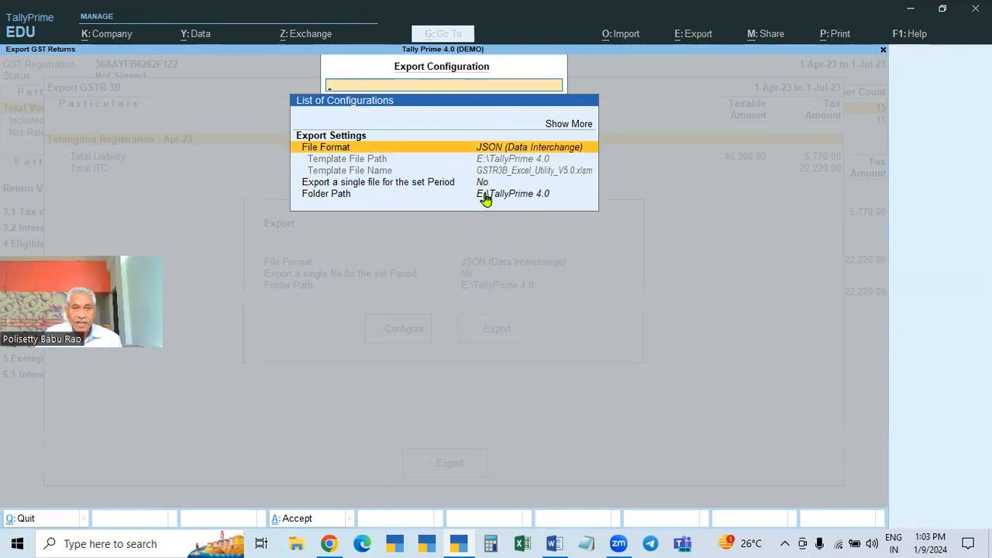
pyautogui.click(487, 189)
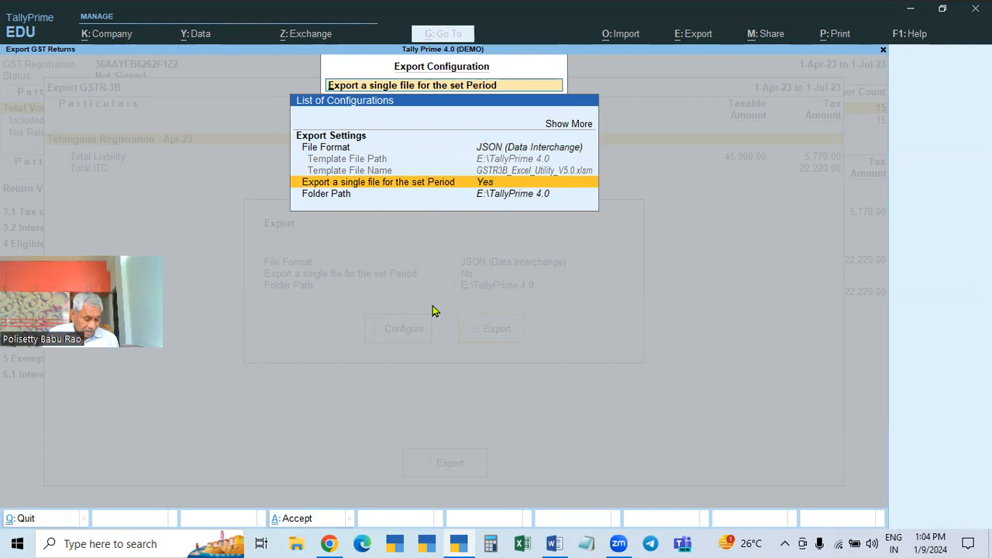
# Step: Export GSTR-3B as a single JSON file for the set period and check the exported file in the TALLYPRIME 4.0 folder
pyautogui.press('Escape')
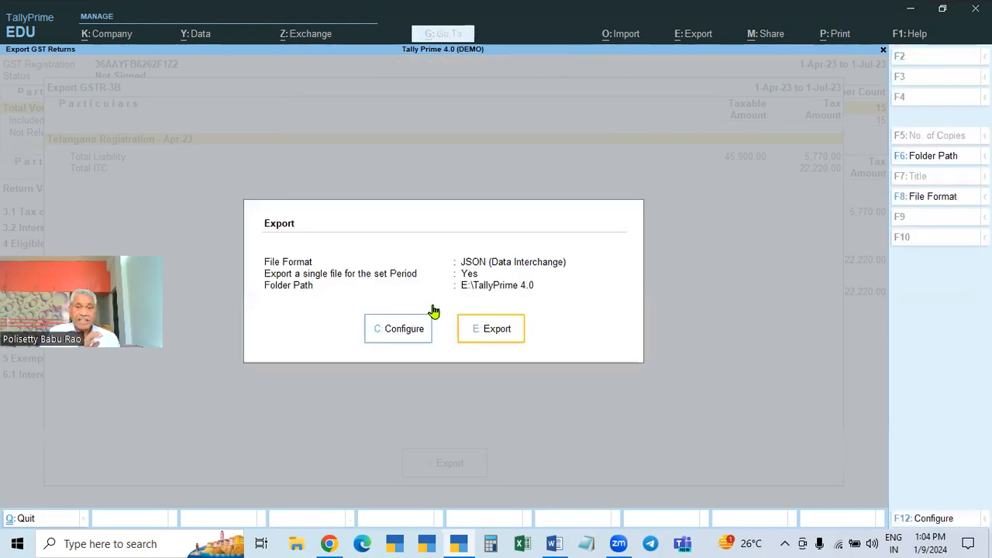
pyautogui.click(500, 329)
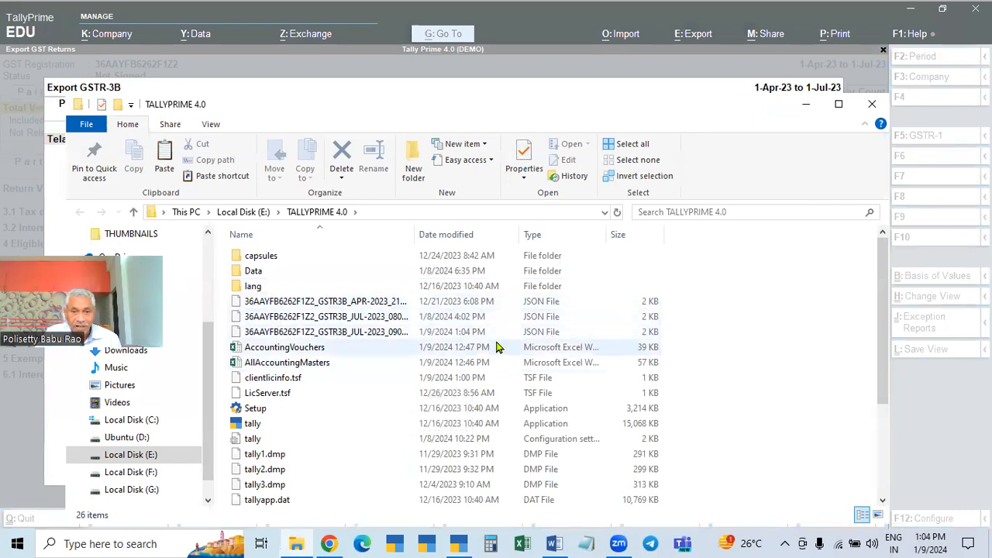
pyautogui.click(426, 335)
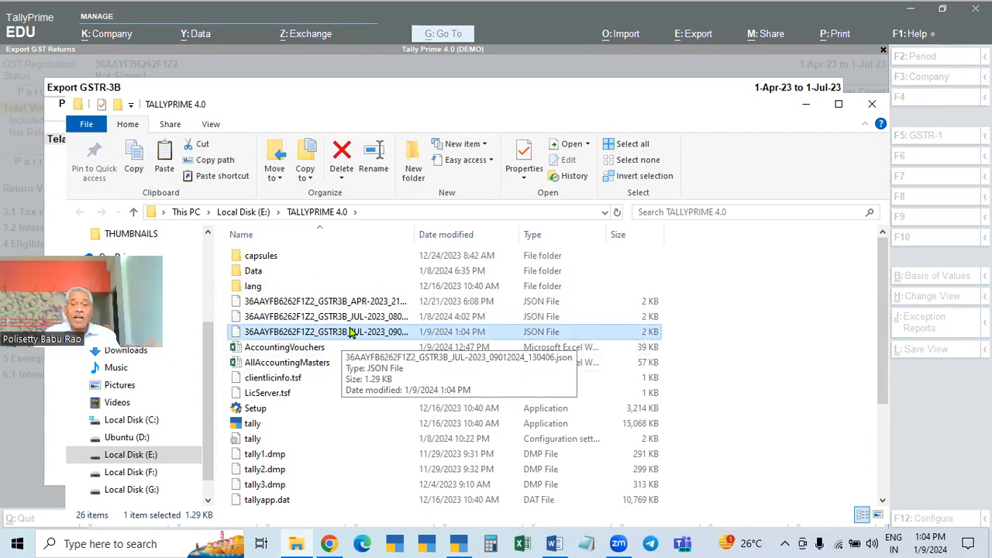
pyautogui.click(872, 109)
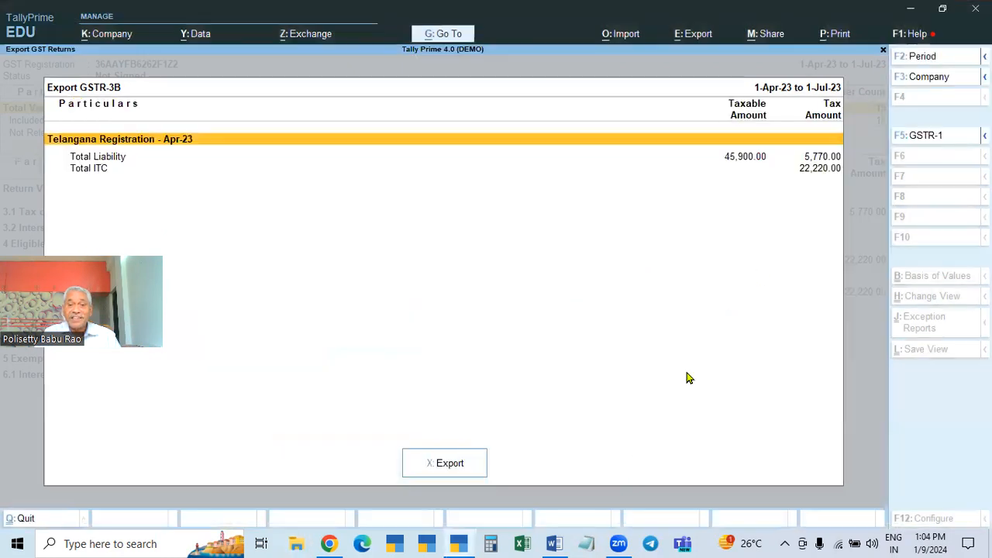
pyautogui.press('Escape')
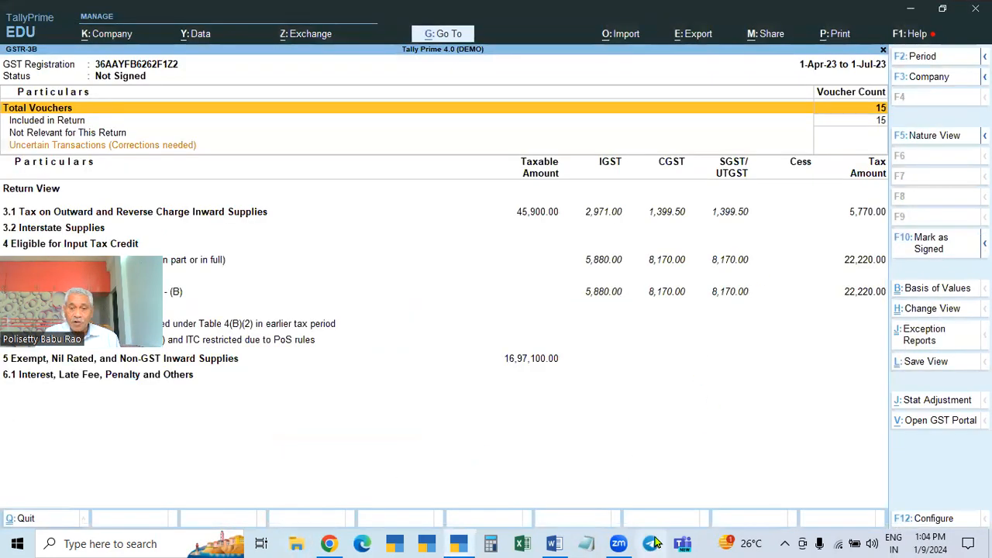
# Step: Switch to the Word feature list and highlight the TDS/TCS return export item and the Explore Tally Edge item
pyautogui.click(554, 544)
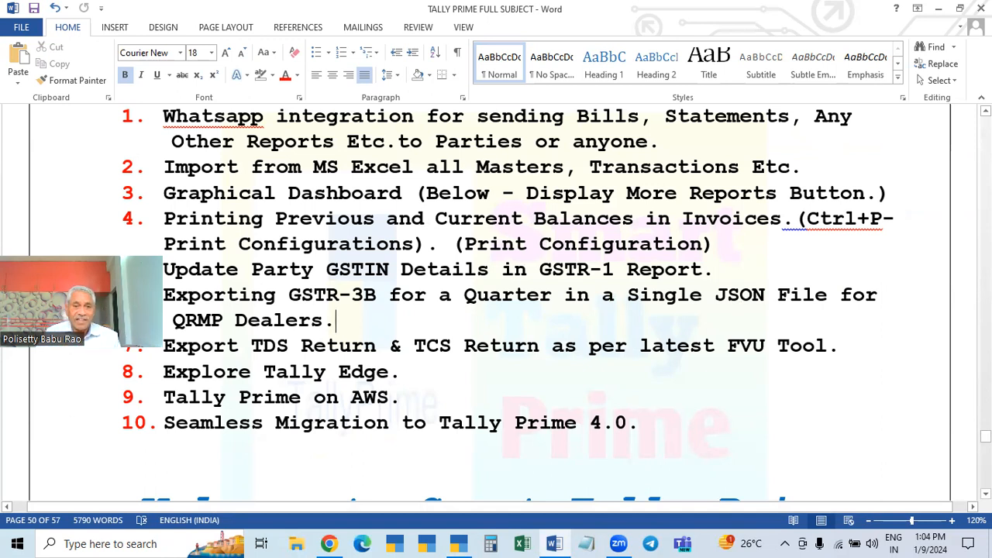
pyautogui.moveTo(163, 345); pyautogui.dragTo(837, 348)
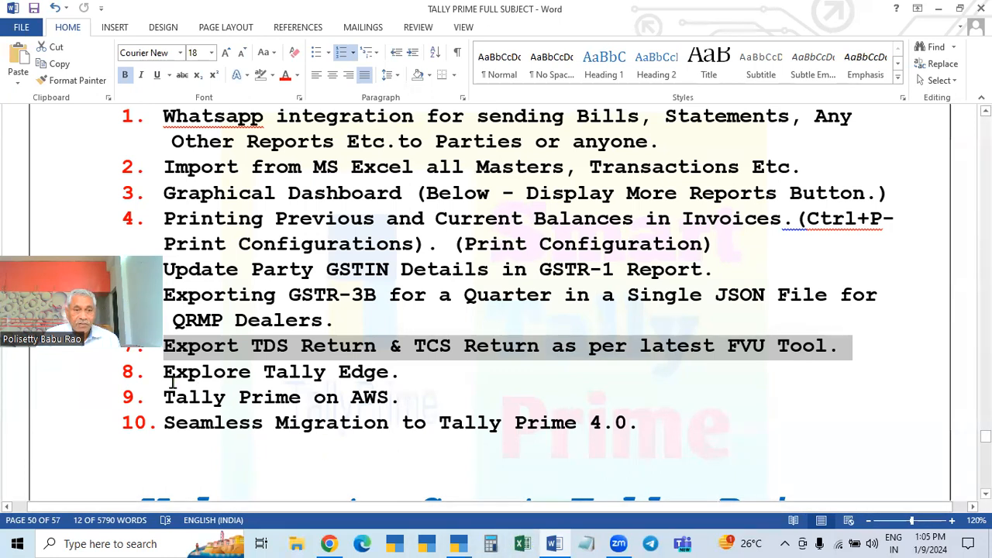
pyautogui.moveTo(164, 376); pyautogui.dragTo(392, 376)
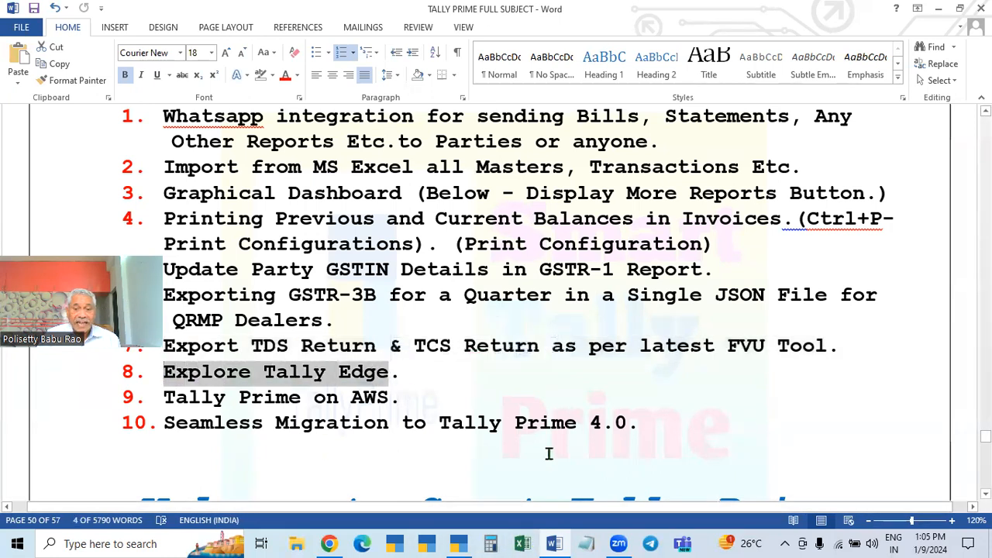
# Step: Switch to TallyPrime, leave the GSTR-3B report and return to the Gateway of Tally
pyautogui.click(458, 544)
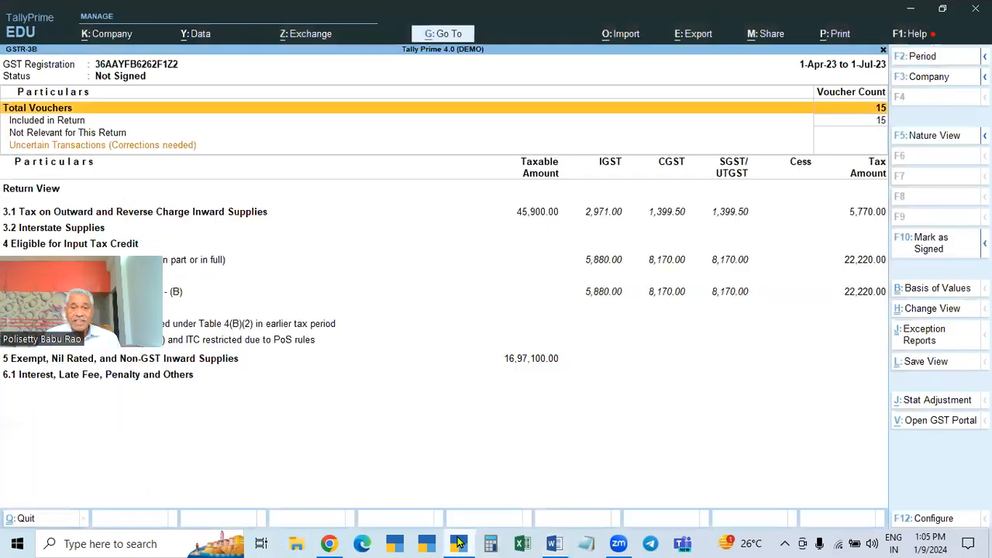
pyautogui.press('Escape')
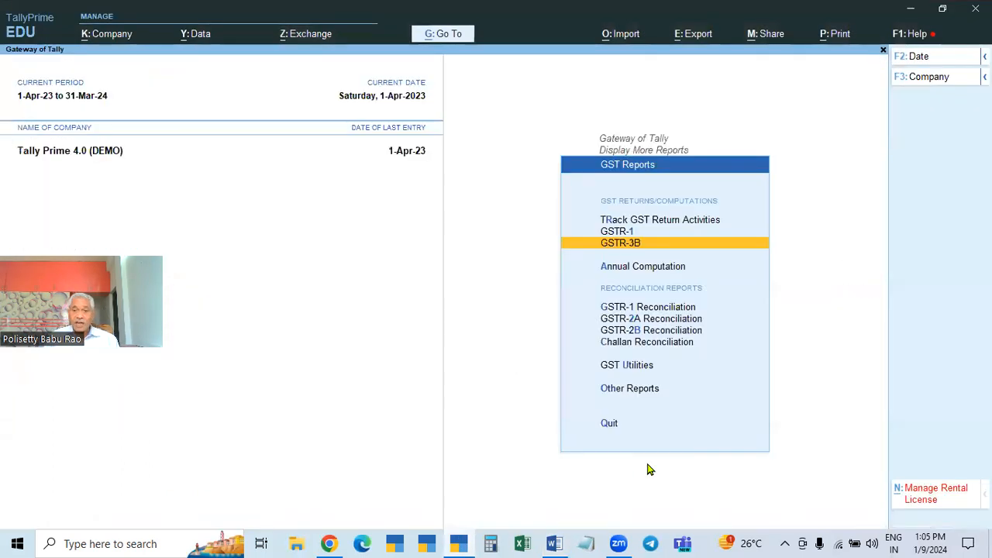
pyautogui.press('Escape')
pyautogui.click(554, 543)
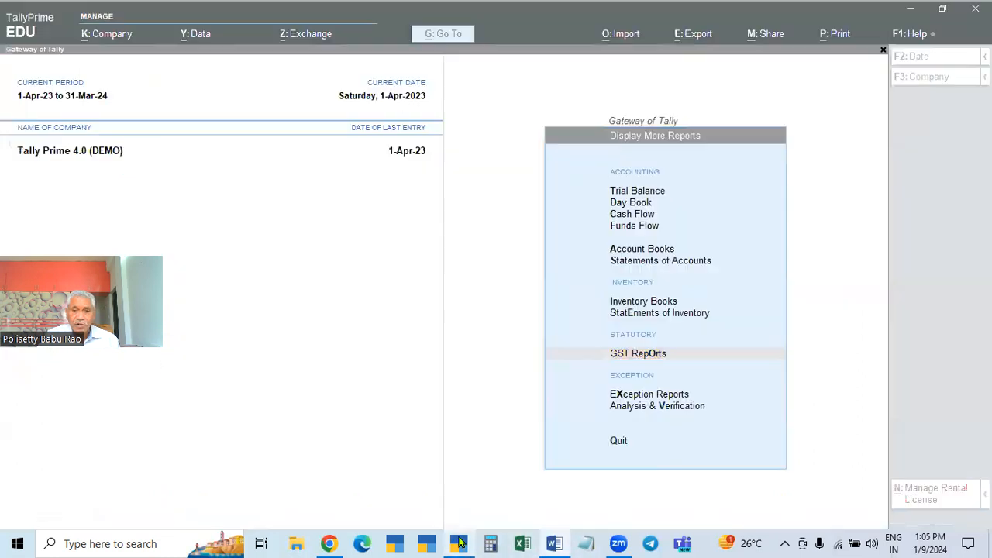
pyautogui.click(459, 544)
pyautogui.press('Escape')
pyautogui.press('Escape')
pyautogui.press('Escape')
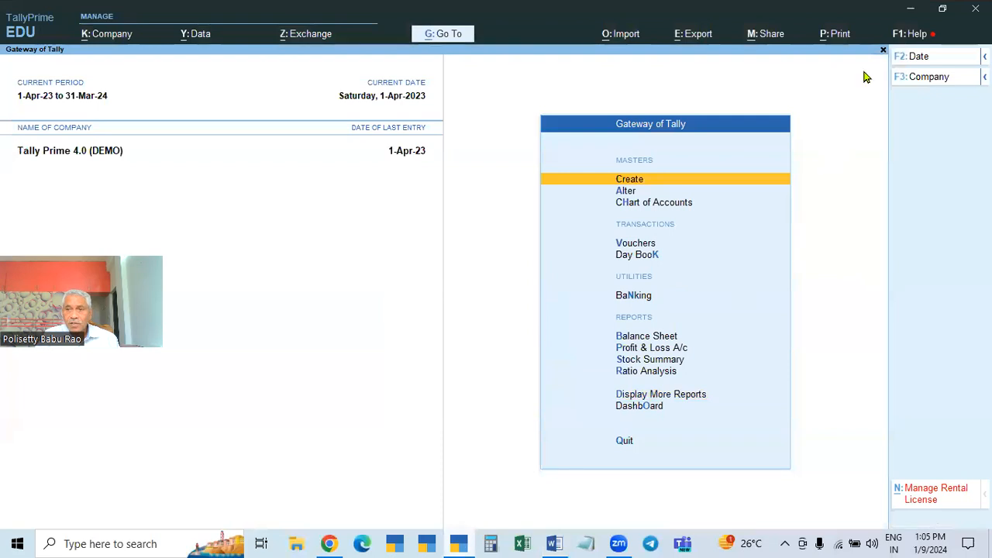
# Step: Open the TallyEdge website from TallyPrime's help options and go to its About TallyEdge page
pyautogui.click(902, 35)
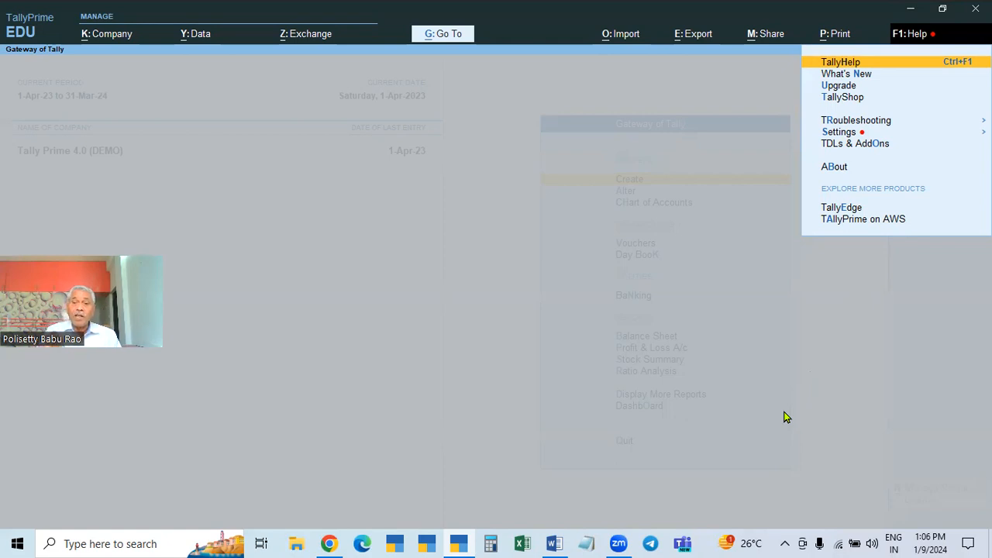
pyautogui.click(843, 207)
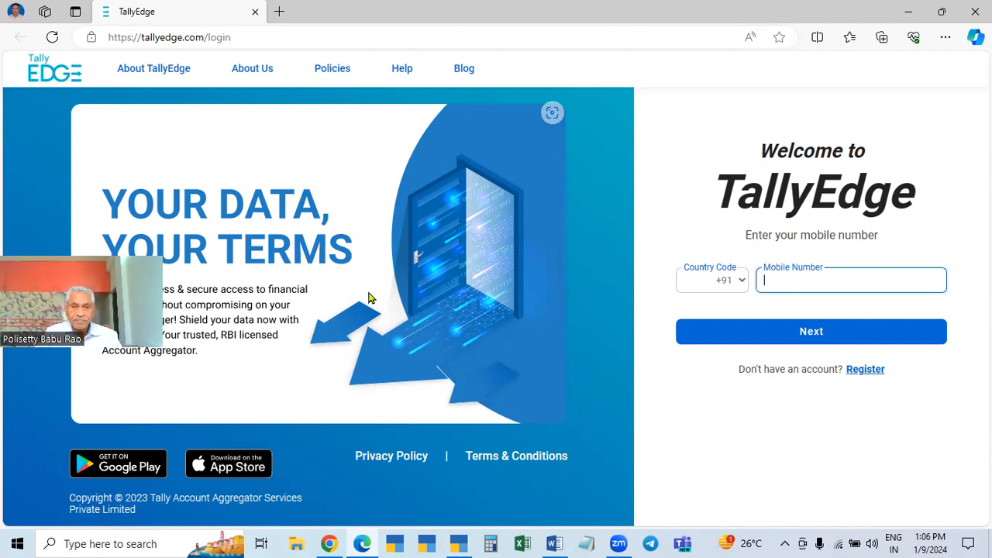
pyautogui.click(144, 76)
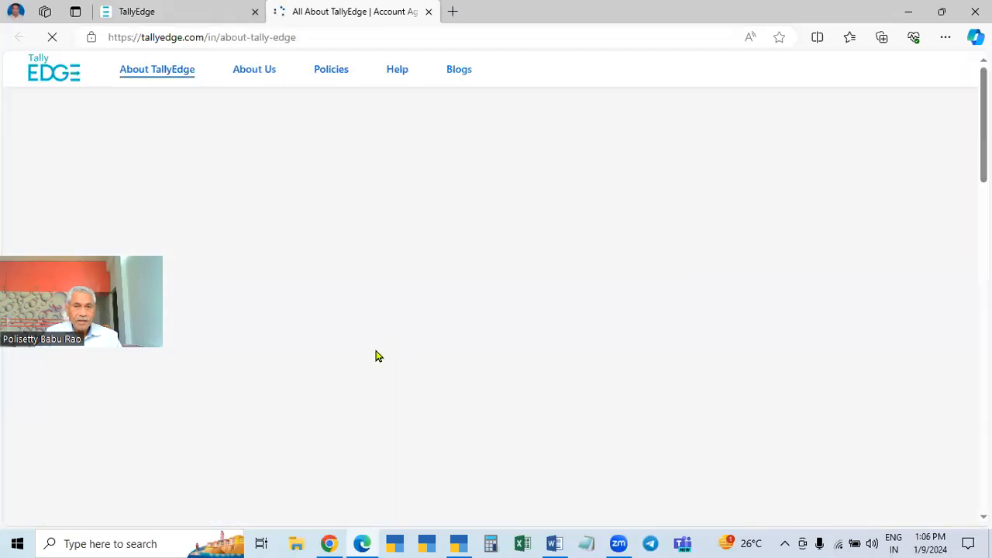
# Step: Examine the account aggregator data flow diagram on the About TallyEdge page, then close the browser
pyautogui.scroll(-10, 382, 355)
pyautogui.scroll(-10, 385, 360)
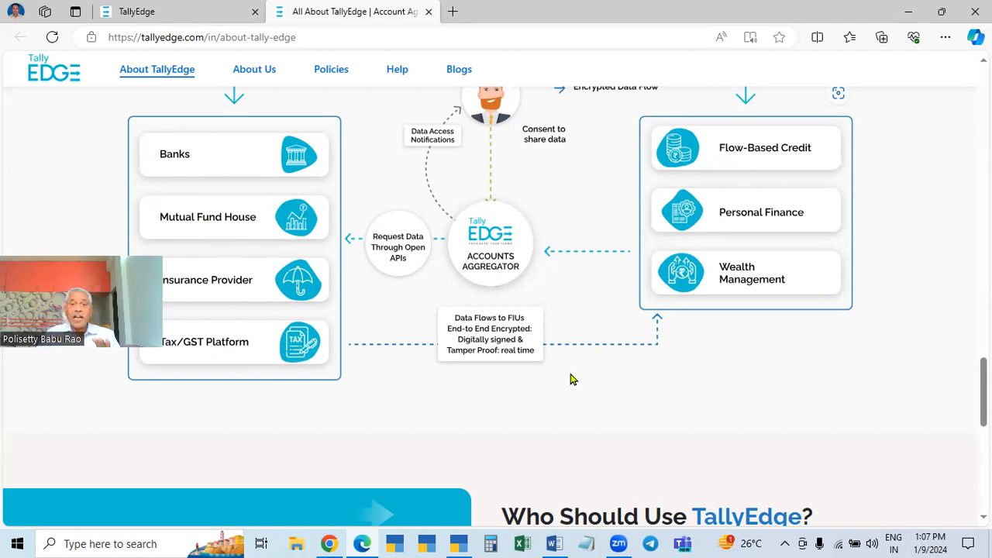
pyautogui.scroll(1, 572, 380)
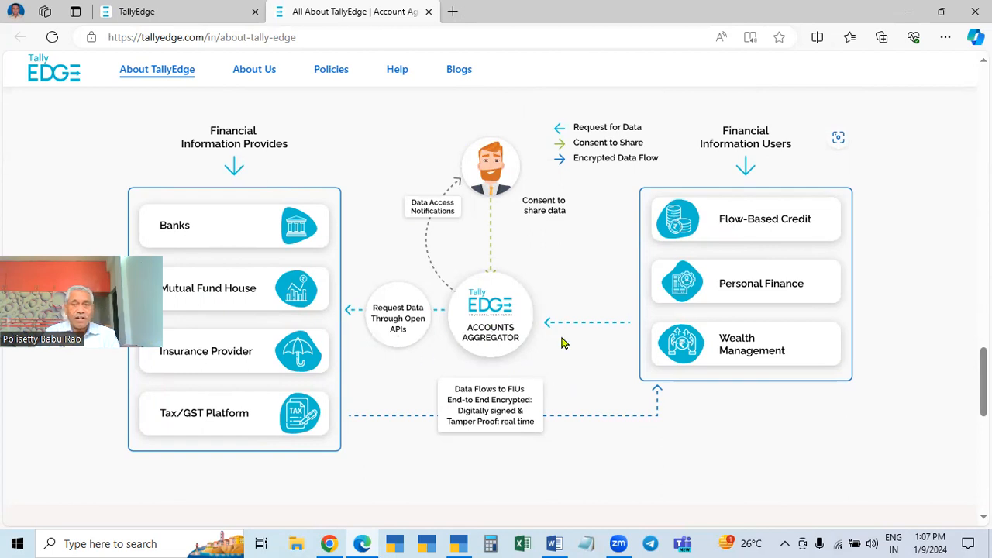
pyautogui.scroll(1, 558, 345)
pyautogui.scroll(-2, 563, 362)
pyautogui.scroll(1, 563, 366)
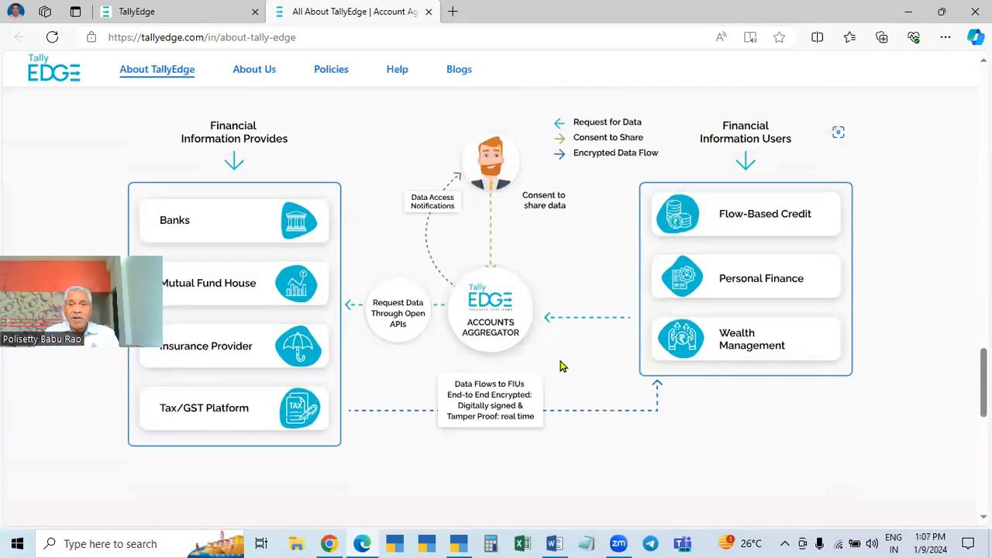
pyautogui.scroll(1, 563, 366)
pyautogui.scroll(-1, 563, 366)
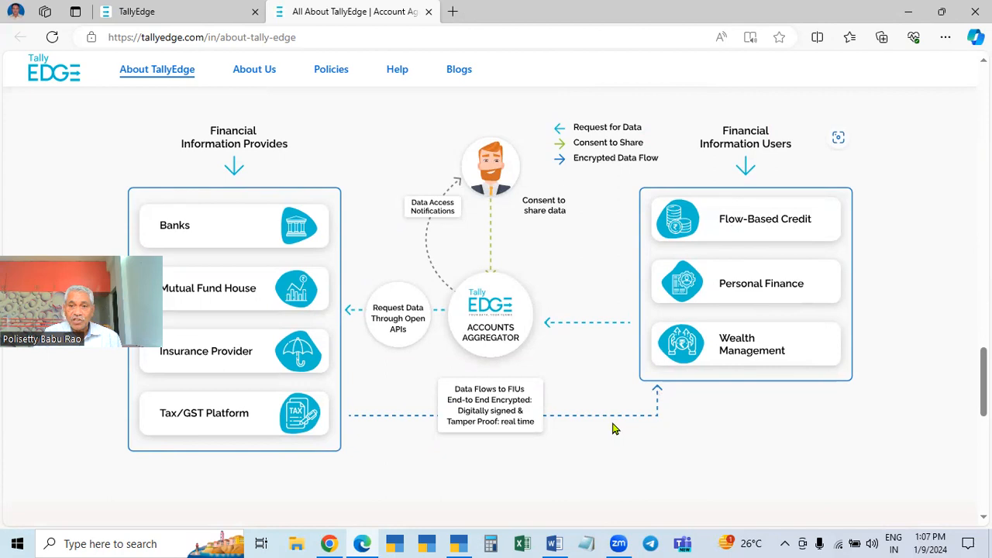
pyautogui.click(975, 12)
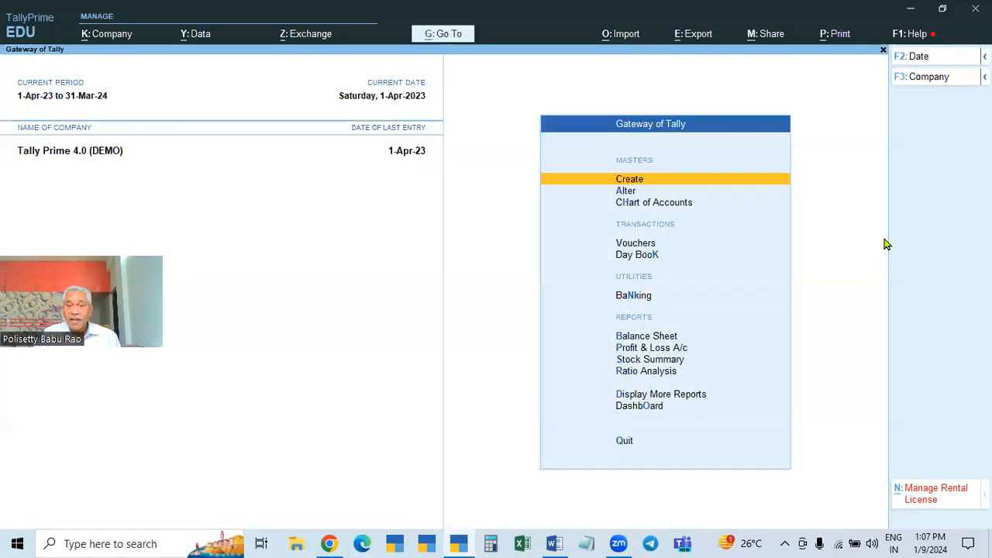
# Step: Open the TallyPrime on AWS page from the help options, examine its overview and key offerings, and return to TallyPrime
pyautogui.click(917, 33)
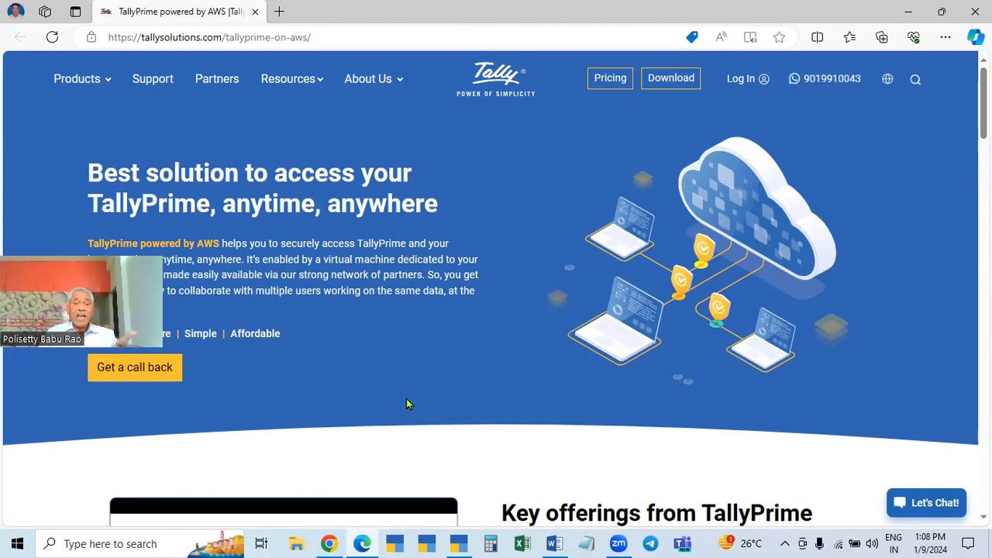
pyautogui.scroll(-2, 407, 401)
pyautogui.scroll(-2, 406, 403)
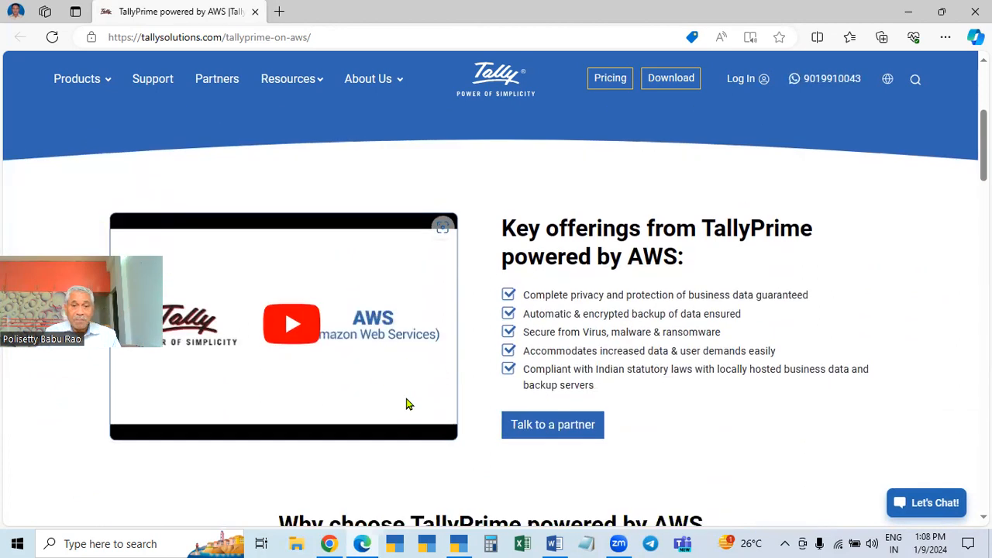
pyautogui.scroll(4, 294, 339)
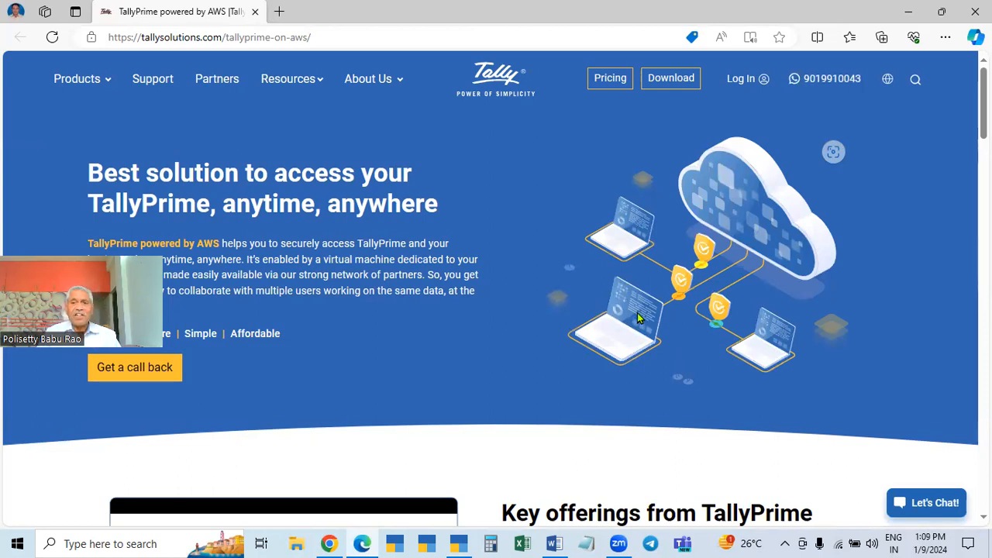
pyautogui.scroll(-1, 644, 322)
pyautogui.scroll(1, 653, 325)
pyautogui.scroll(-5, 650, 339)
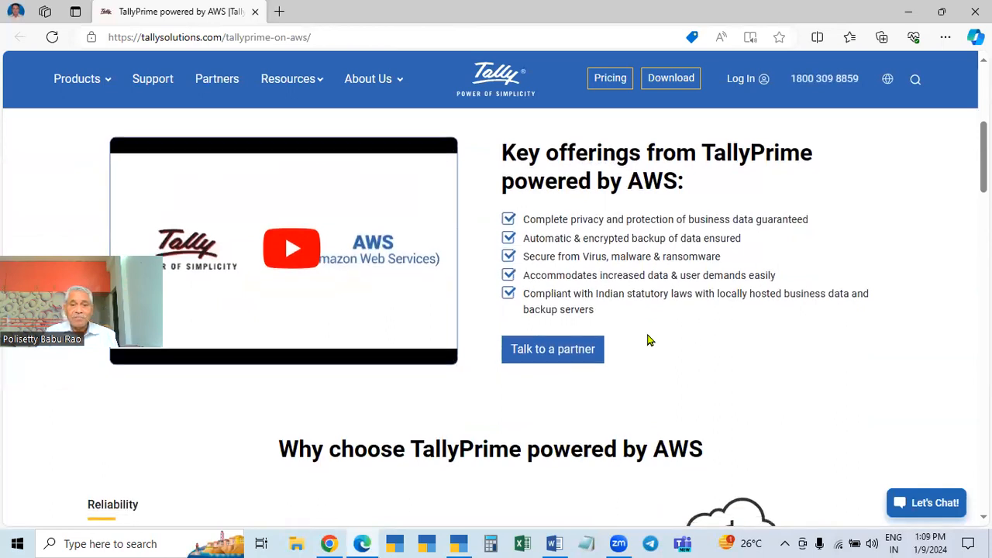
pyautogui.scroll(-3, 649, 340)
pyautogui.scroll(4, 650, 340)
pyautogui.scroll(4, 650, 340)
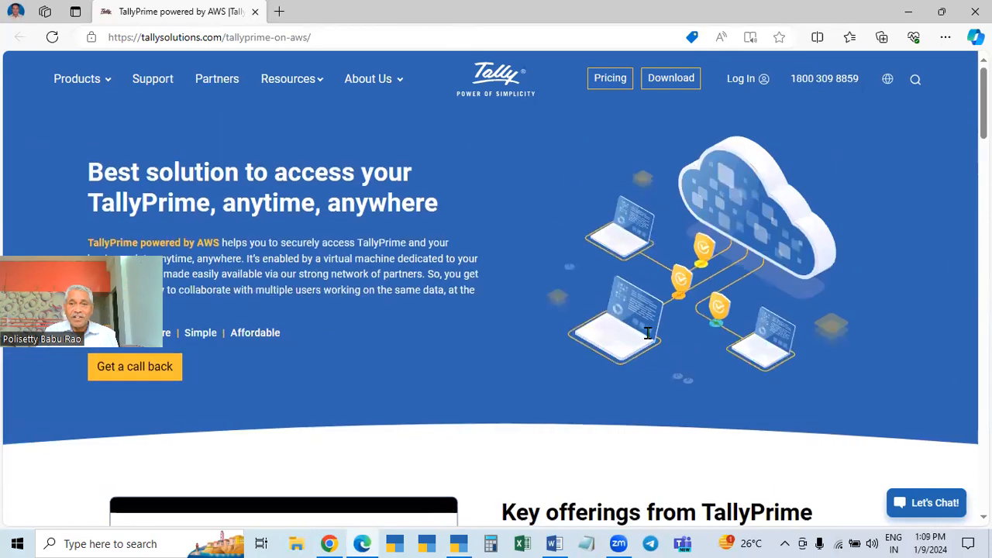
pyautogui.click(963, 10)
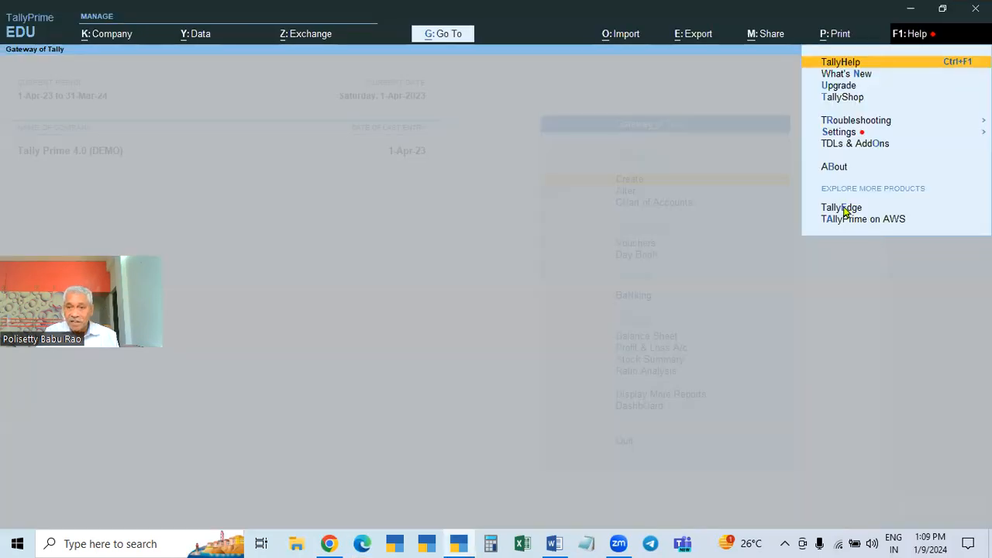
pyautogui.click(717, 326)
# Step: Switch to Word, highlight the "Seamless Migration to Tally Prime 4.0" item, and review the Release 4.0 special features list
pyautogui.click(552, 542)
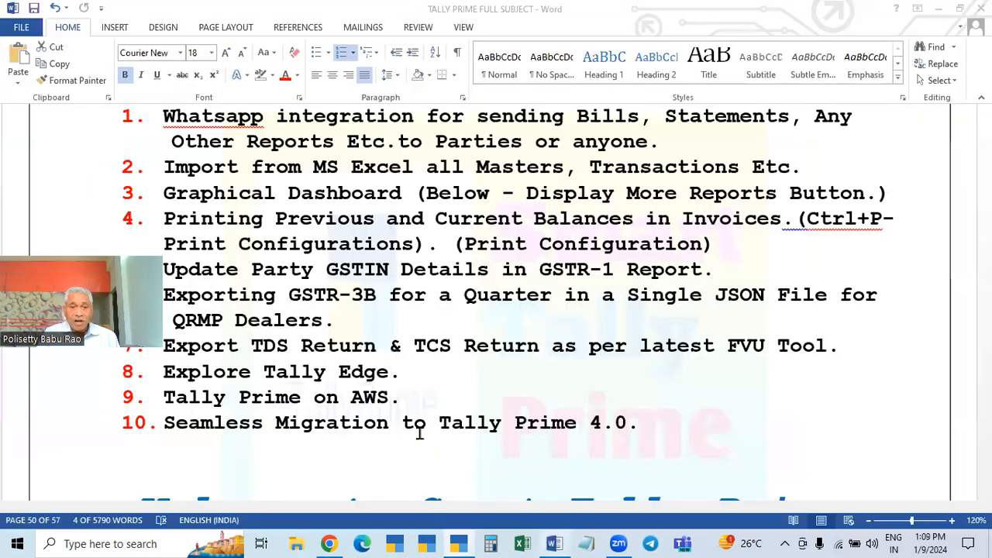
pyautogui.moveTo(164, 422); pyautogui.dragTo(650, 423)
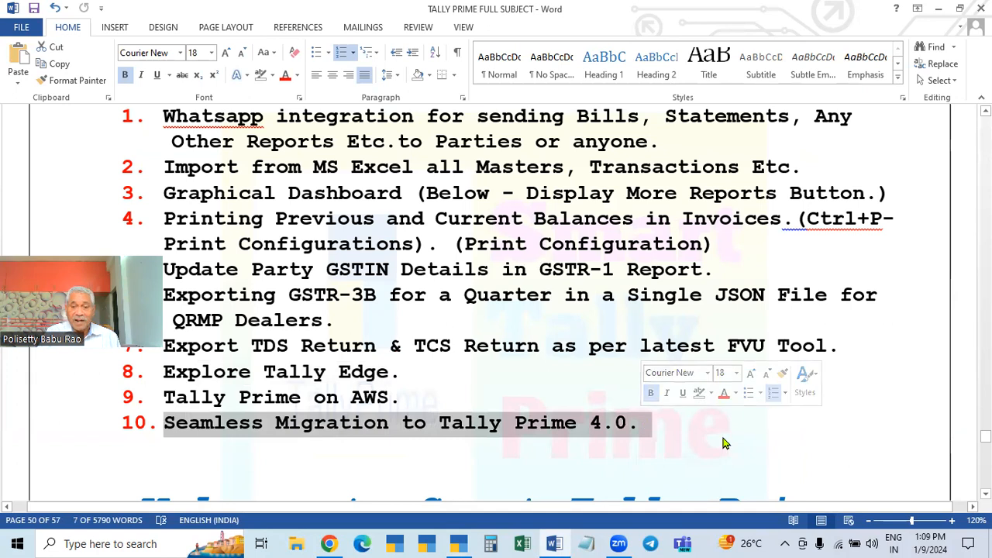
pyautogui.click(457, 543)
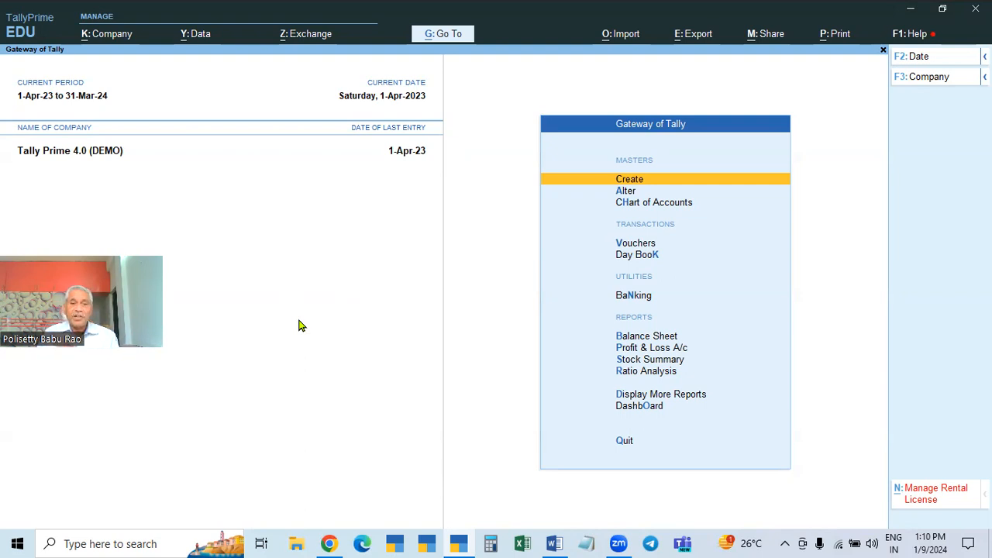
pyautogui.click(554, 543)
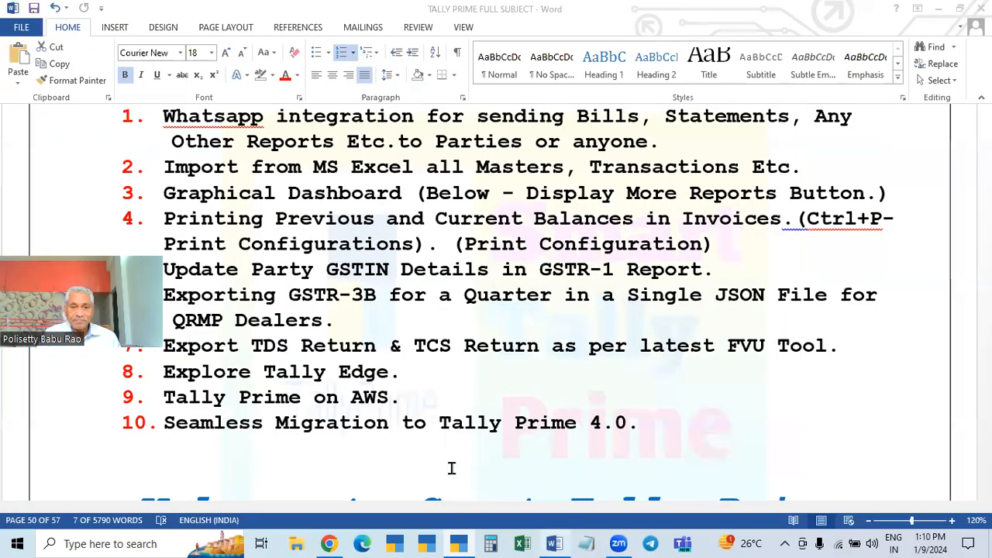
pyautogui.click(372, 448)
pyautogui.scroll(5, 381, 449)
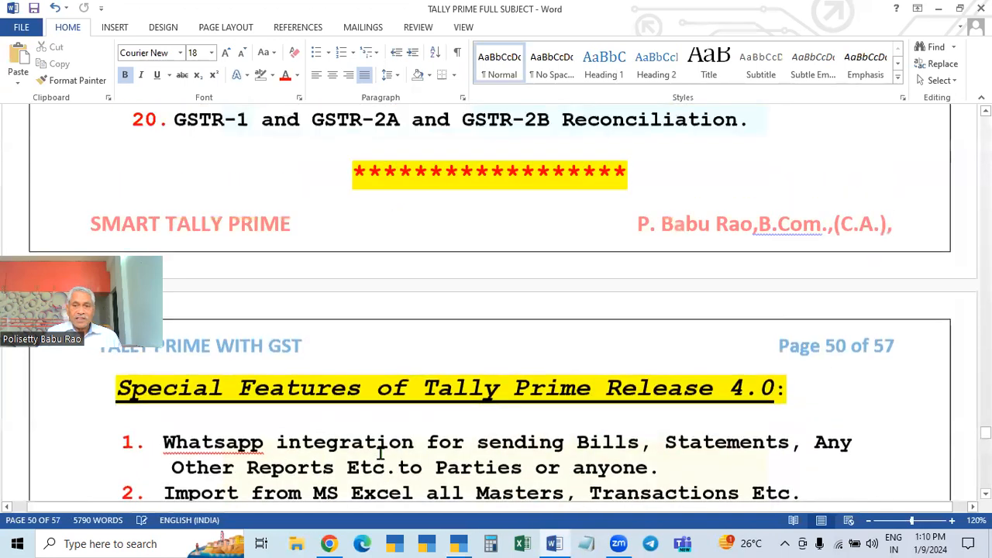
pyautogui.scroll(-5, 709, 349)
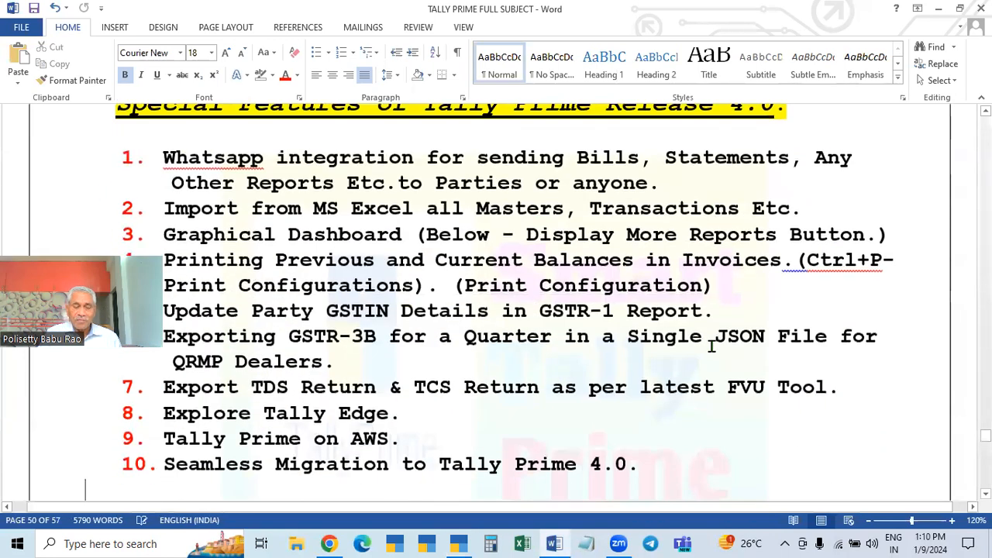
pyautogui.scroll(1, 711, 346)
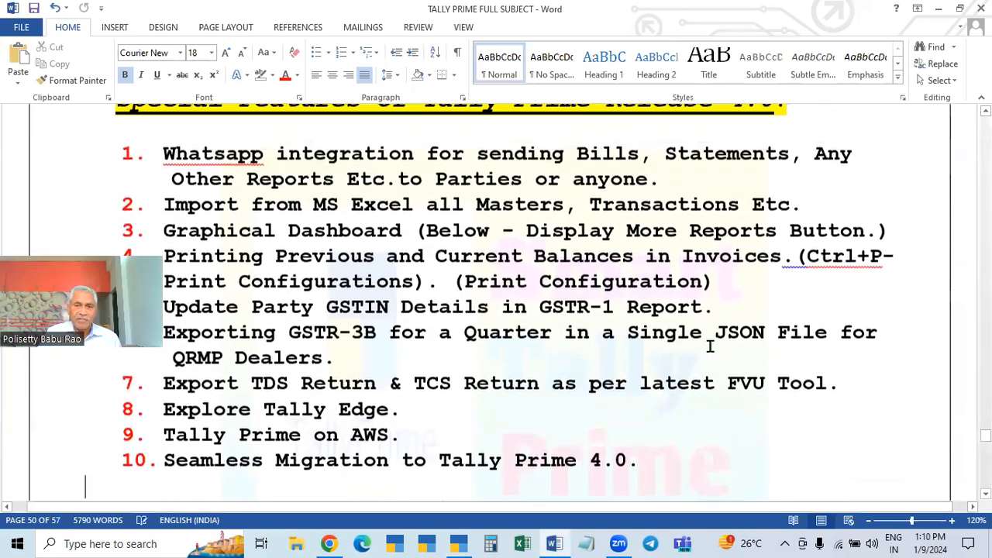